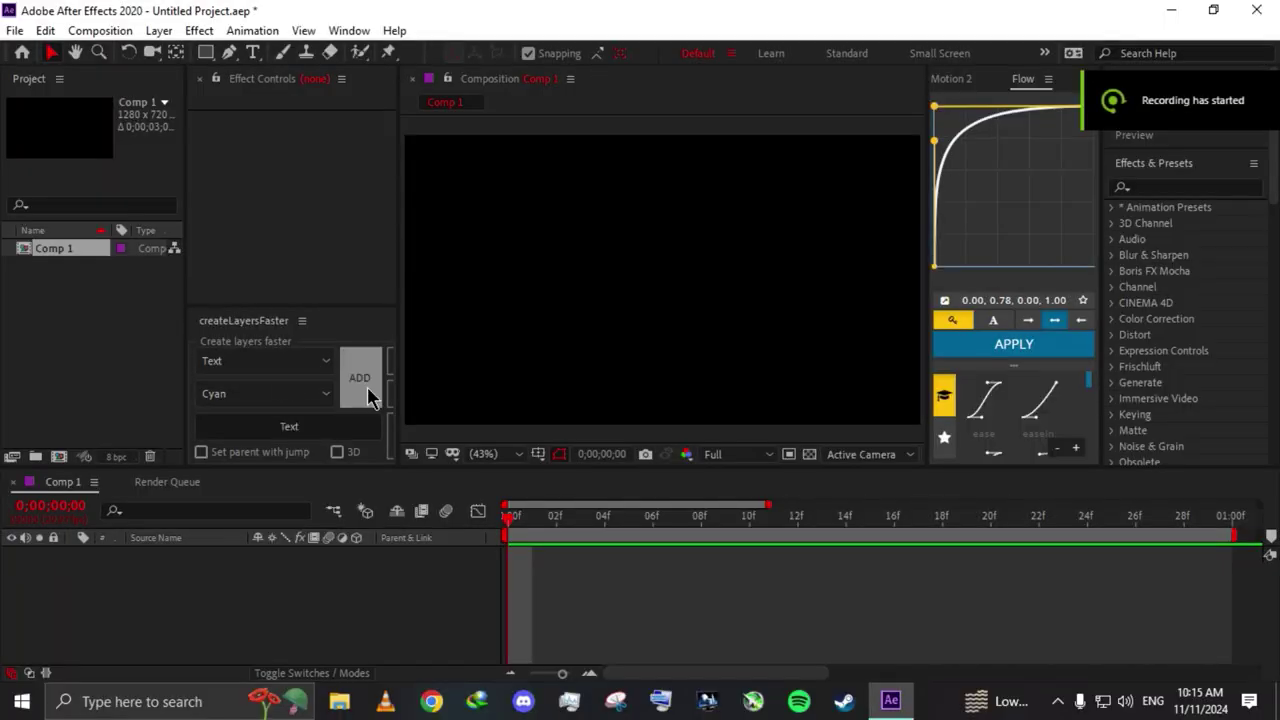
- Add a text layer and replace its placeholder word with 'samaha'
click(366, 392)
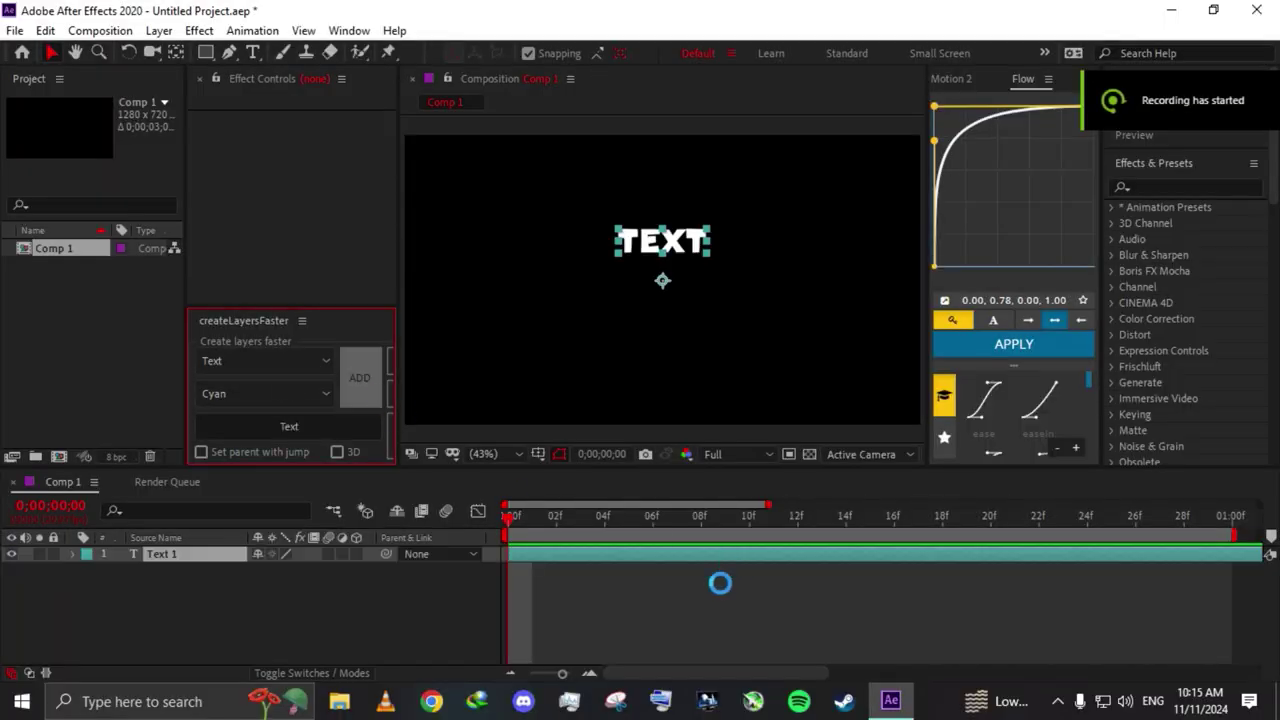
click(254, 70)
click(688, 246)
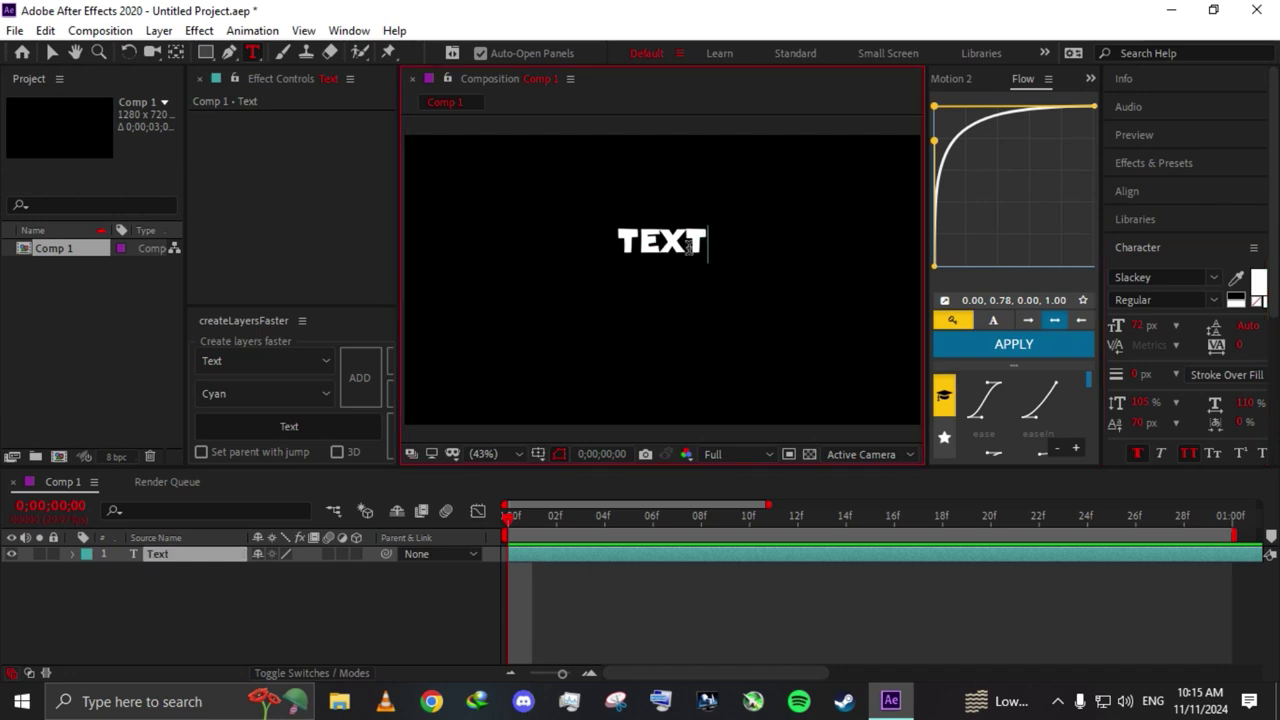
drag(688, 246, 620, 246)
key(BackSpace)
text(sam)
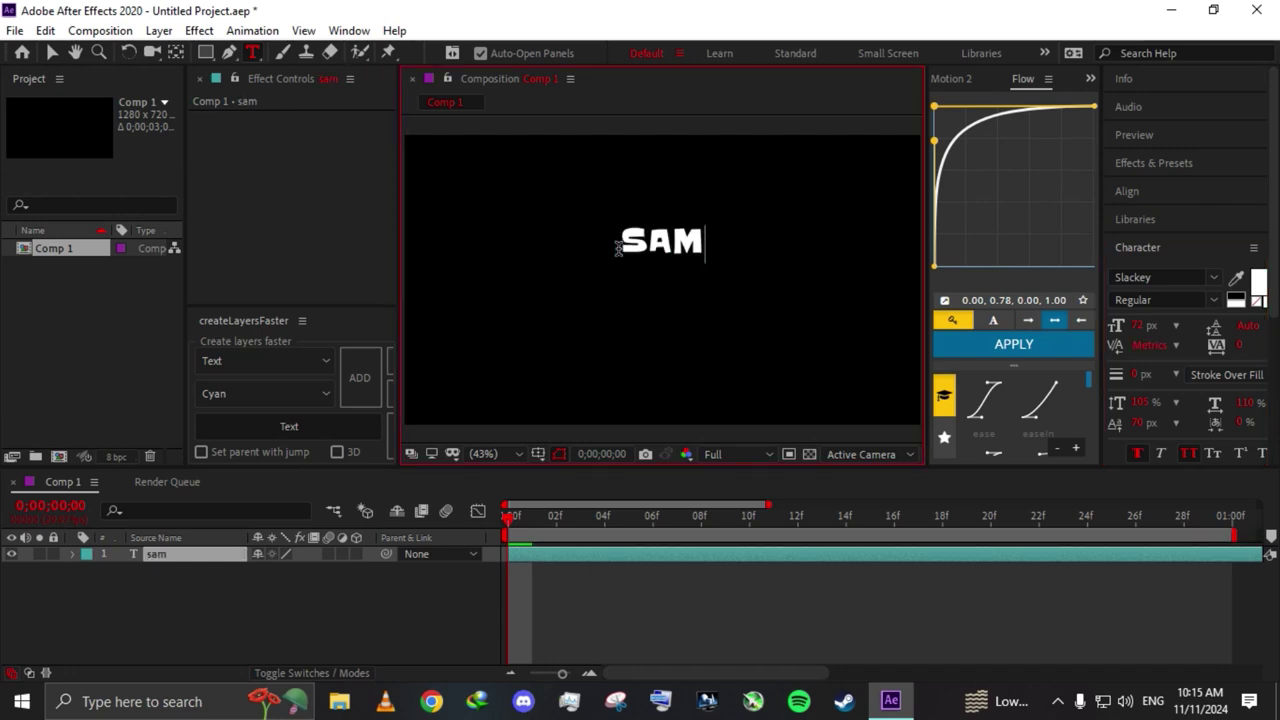
text(aha)
click(52, 52)
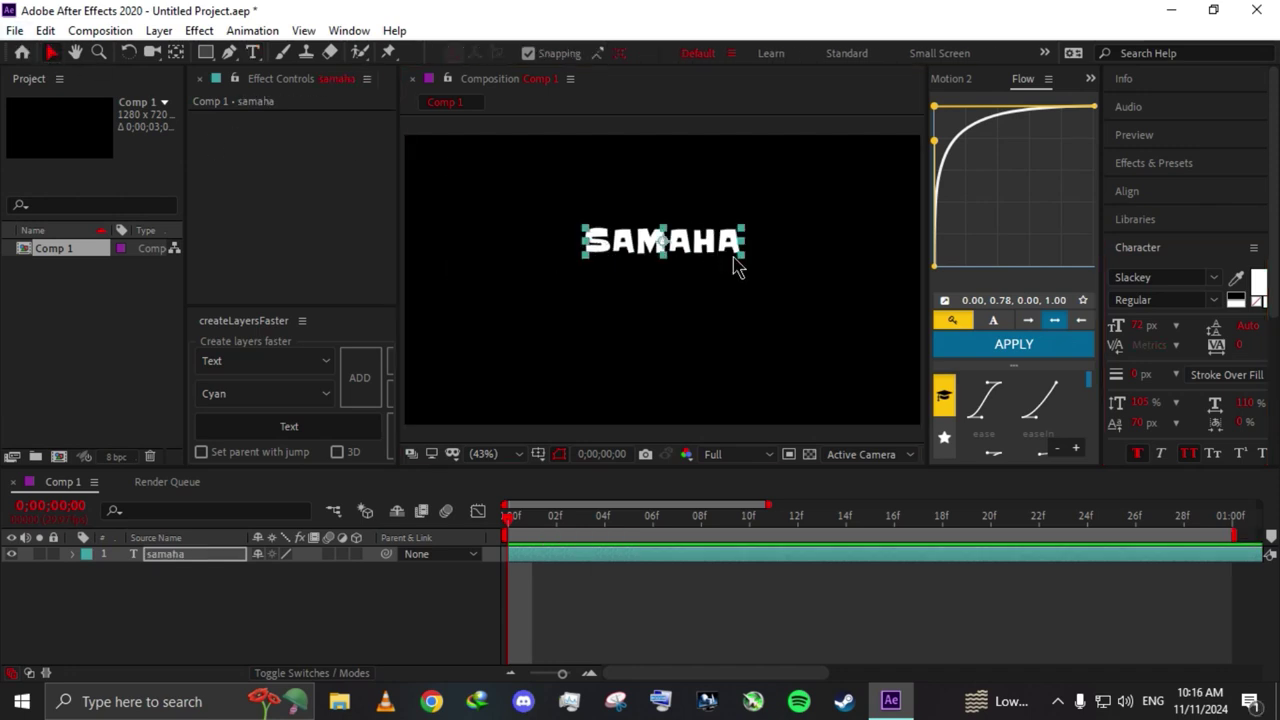
- Scale the SAMAHA text up large, centred in Comp 1
mouse_move(757, 268)
mouse_down()
mouse_move(770, 276)
mouse_move(740, 305)
mouse_up()
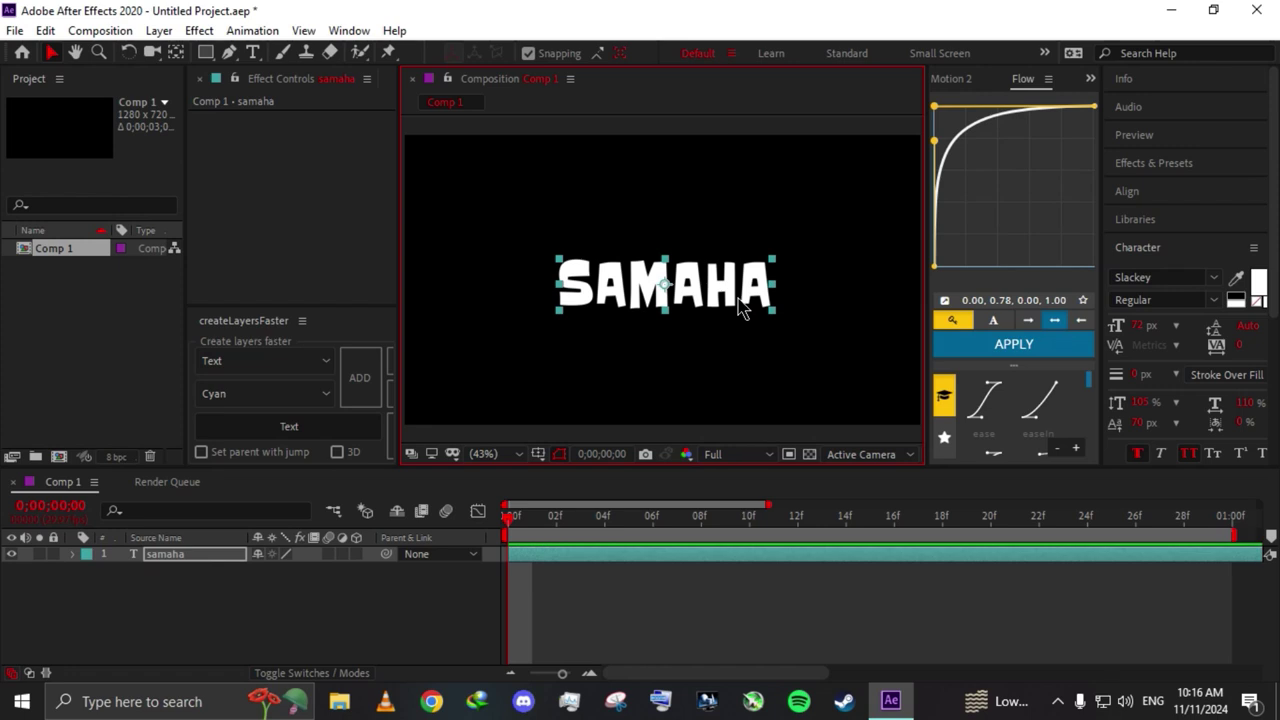
click(1137, 256)
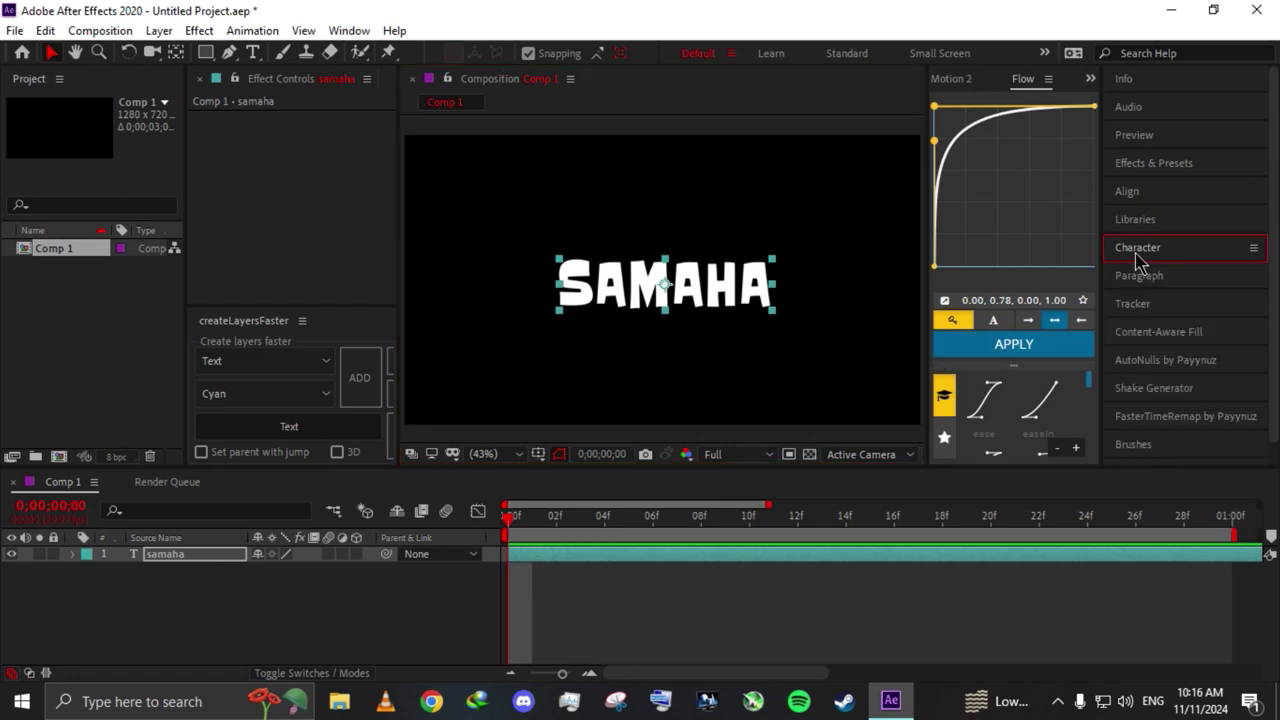
click(778, 330)
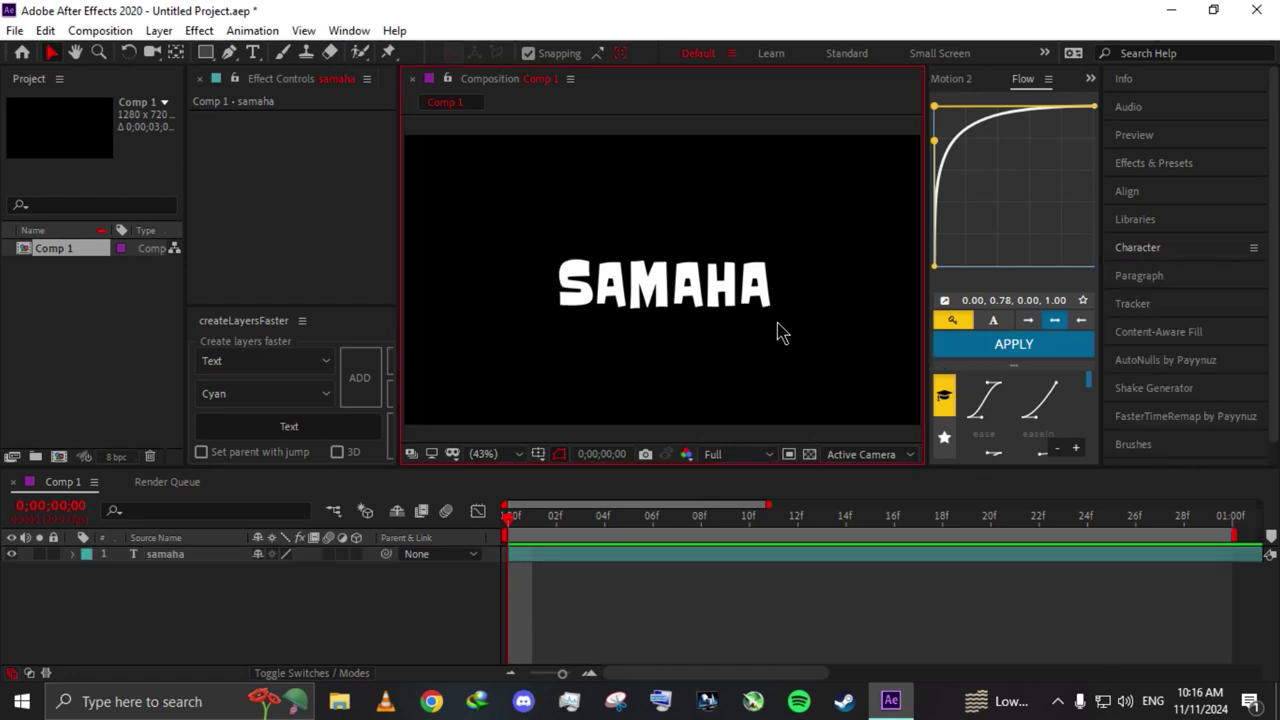
click(766, 317)
drag(786, 321, 792, 321)
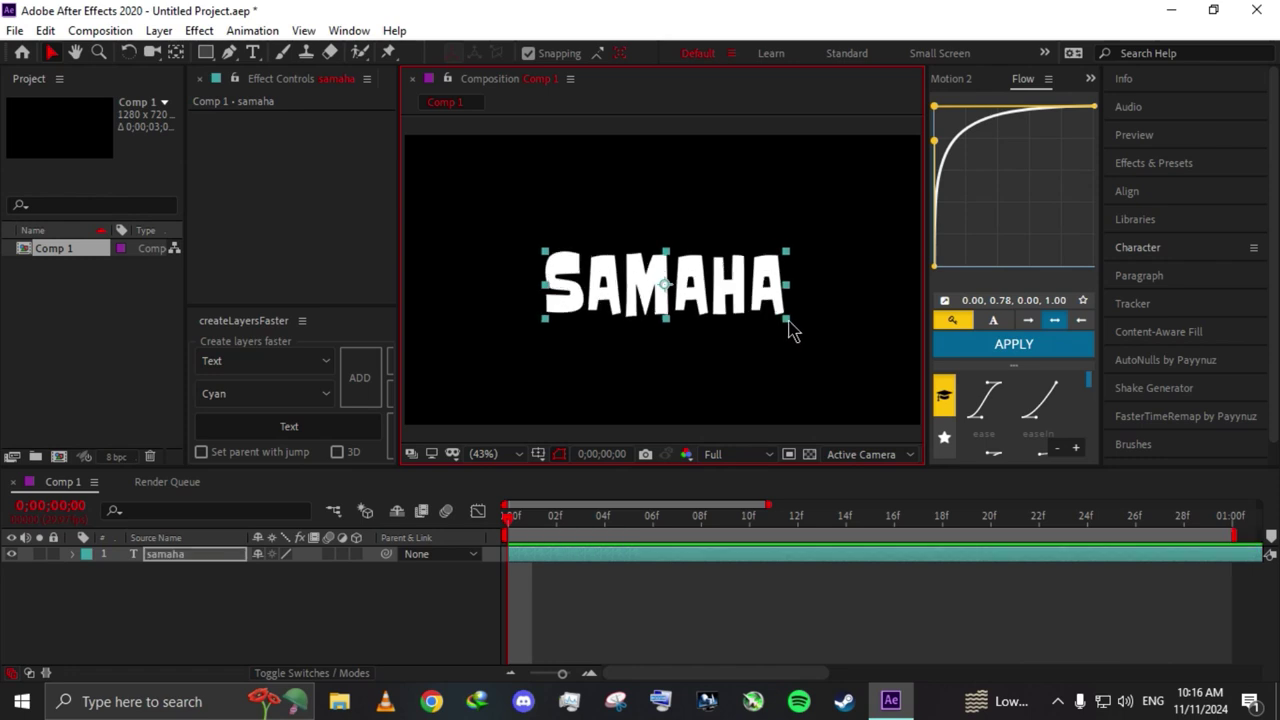
- Add a new 50mm Camera 1 layer to the composition
right_click(203, 594)
mouse_move(228, 374)
click(520, 465)
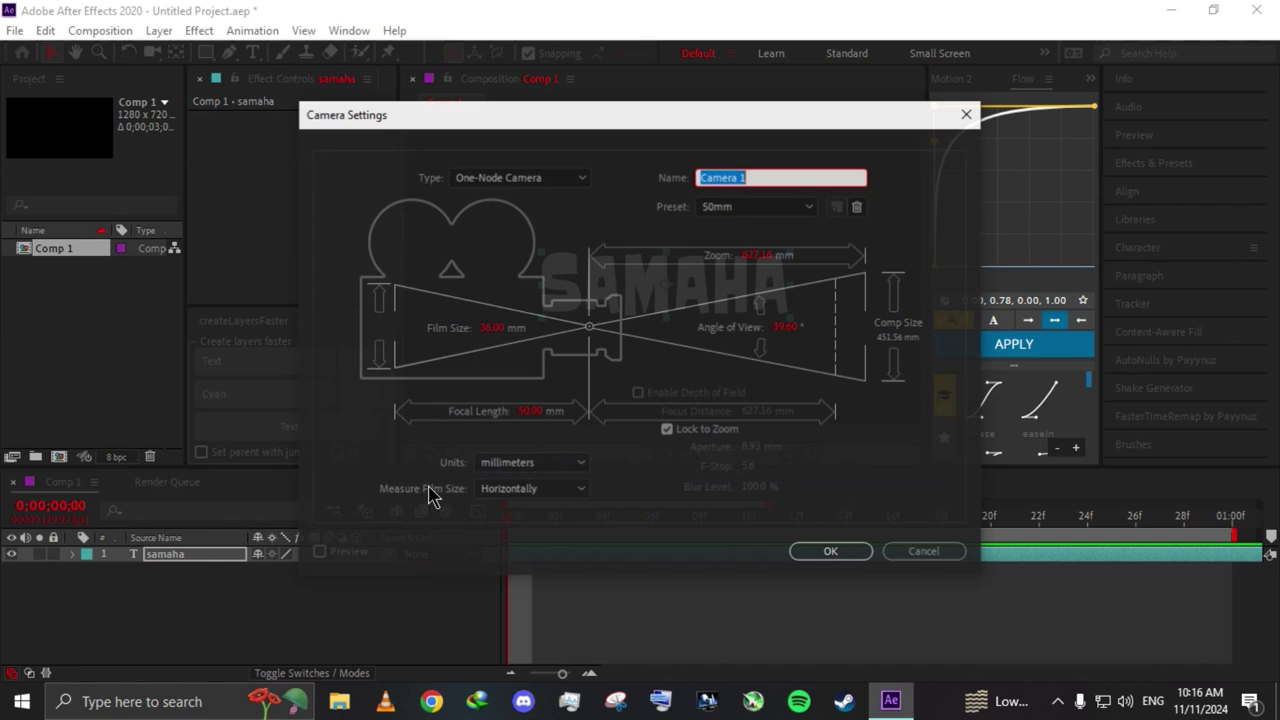
click(818, 555)
- Make samaha a 3D layer, keep CINEMA 4D as the 3D renderer, and expand its properties
click(160, 571)
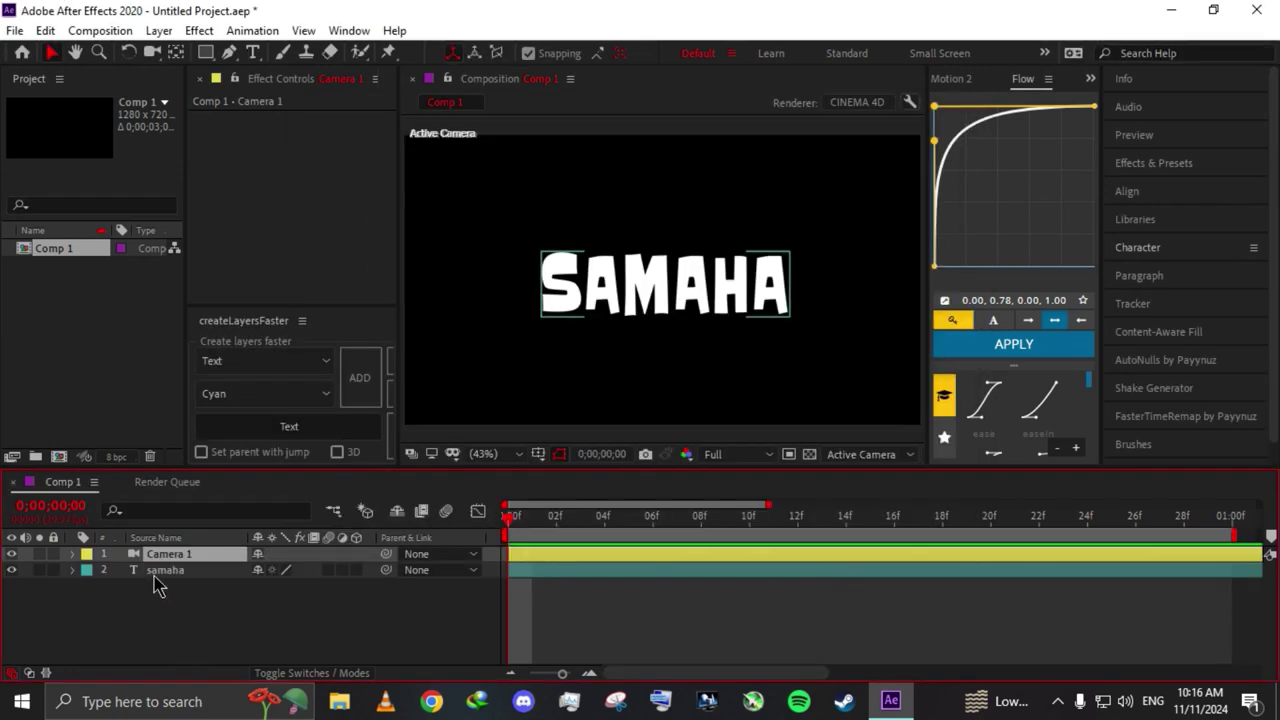
click(355, 570)
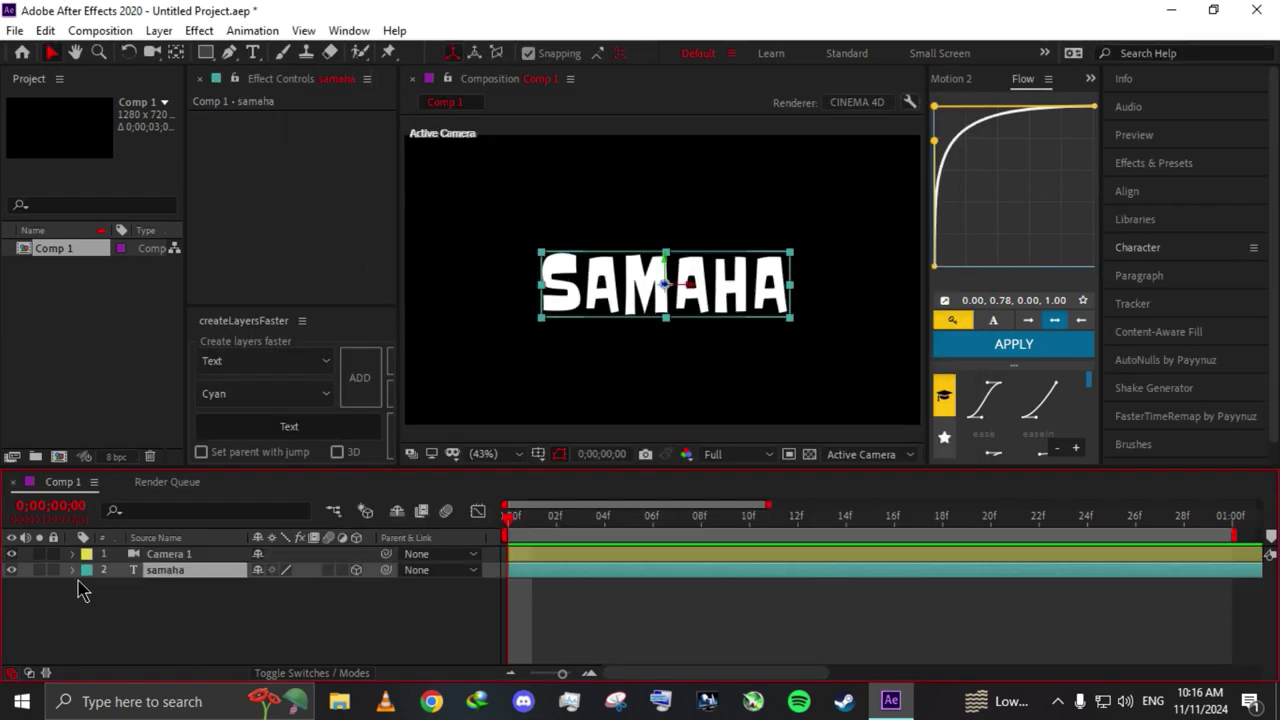
click(851, 106)
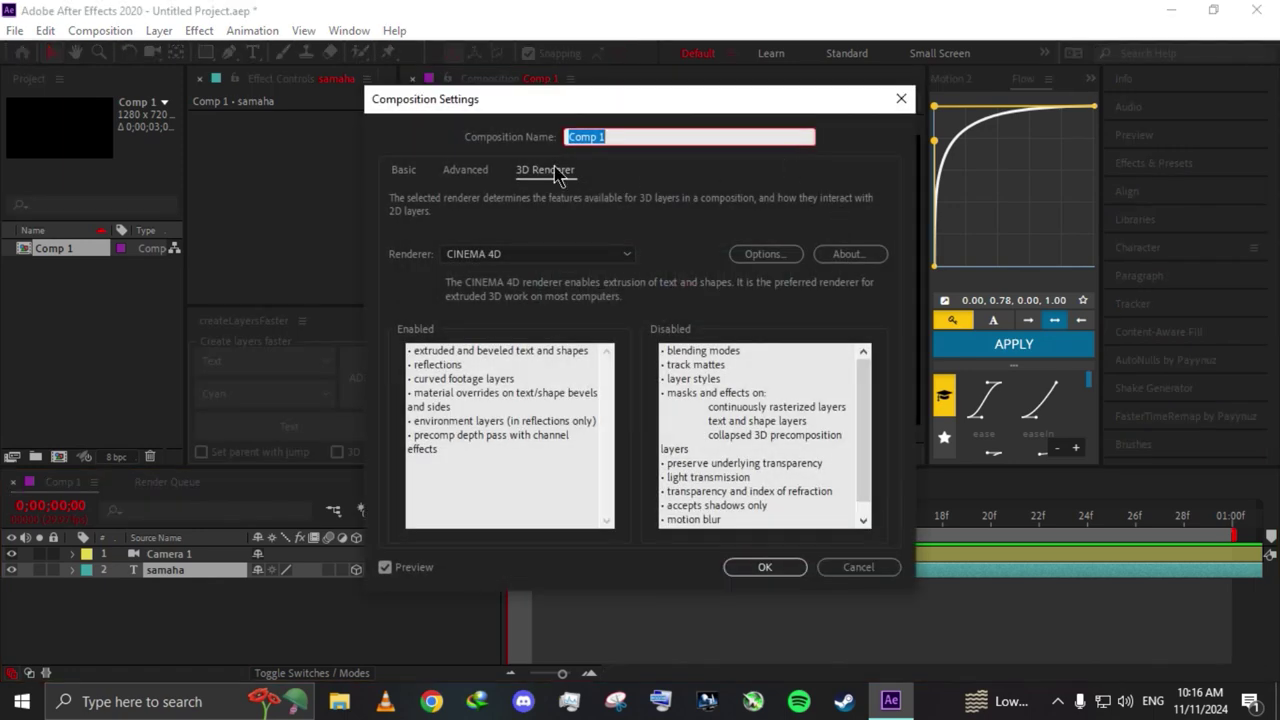
click(499, 259)
click(520, 322)
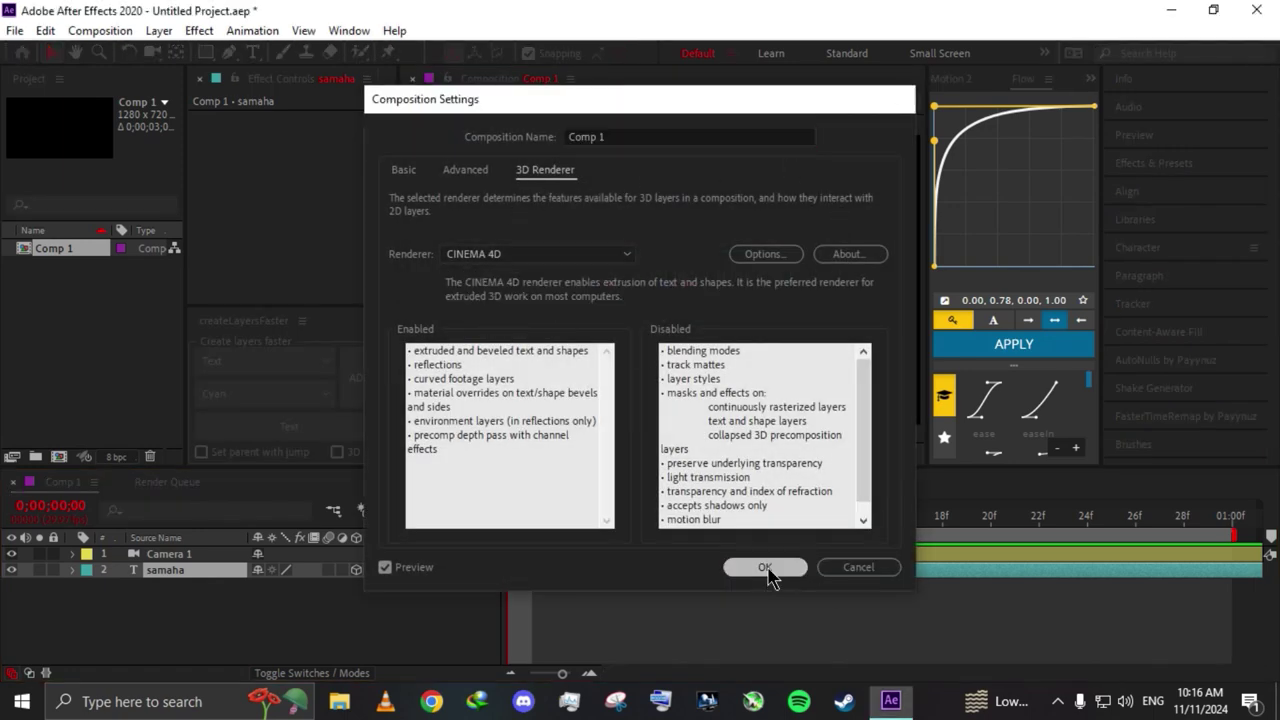
click(765, 568)
click(72, 570)
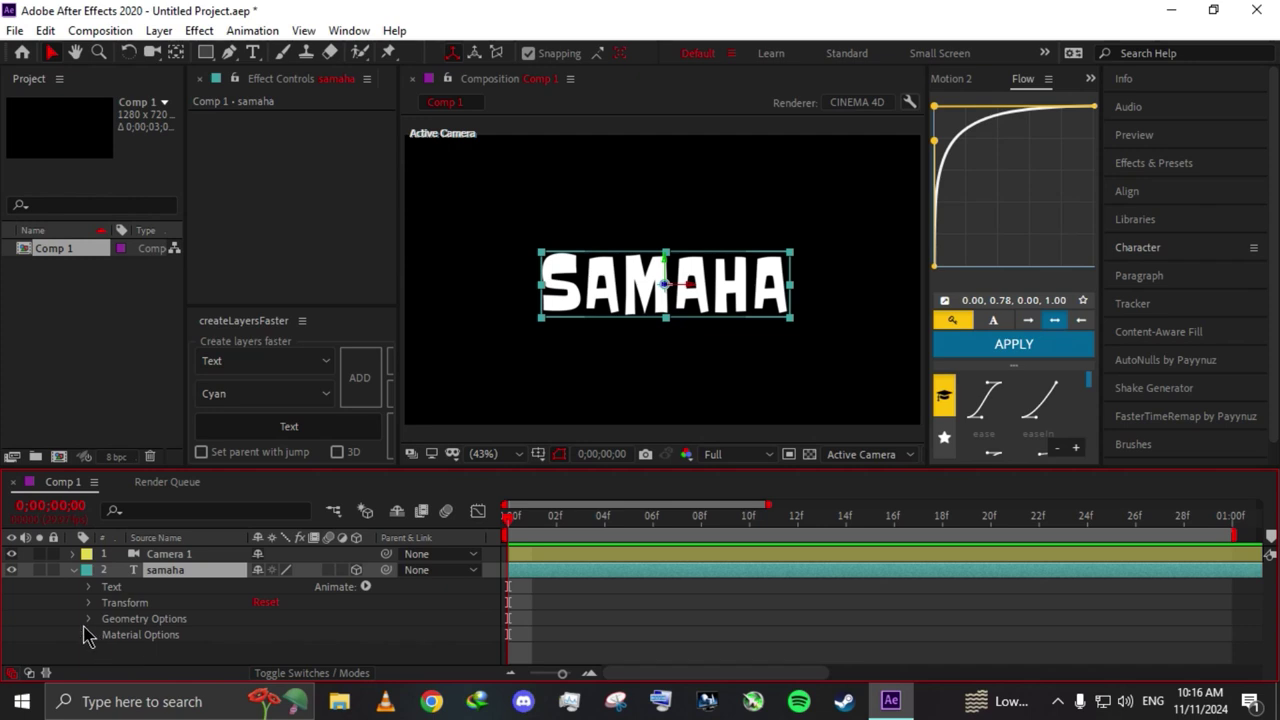
- Give the text a red FF0000 stroke 3 px wide
click(1188, 250)
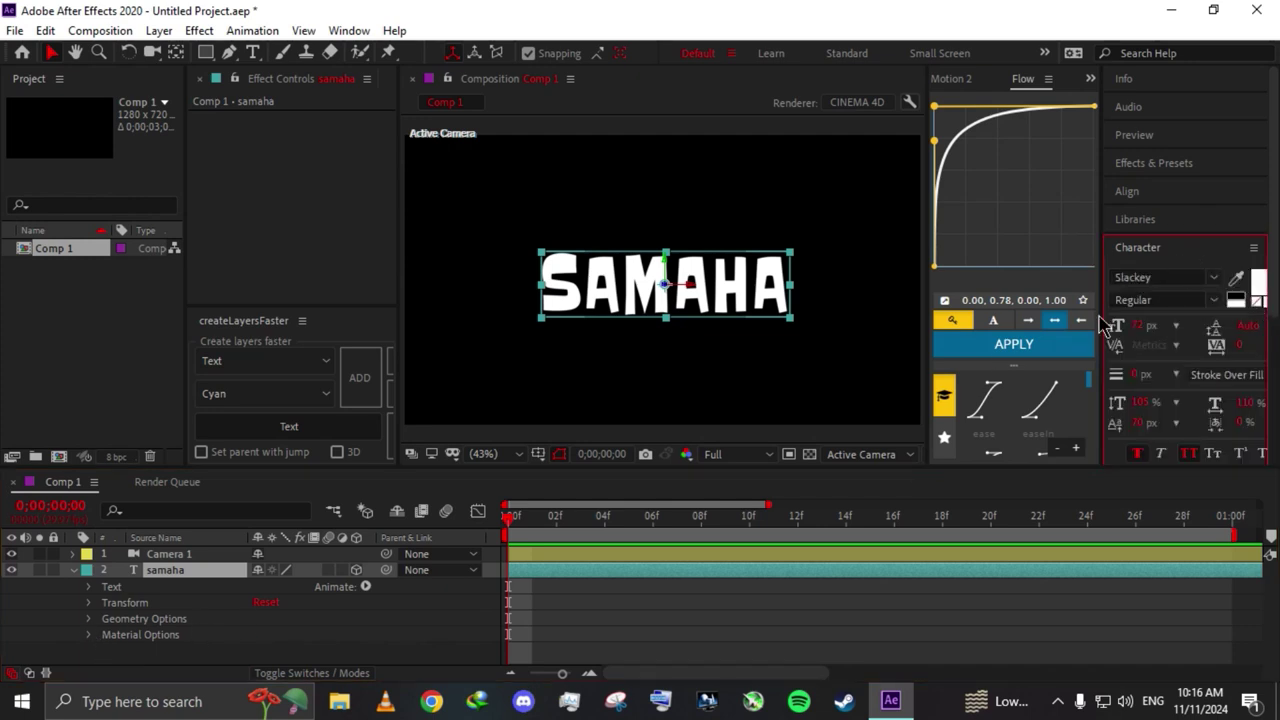
drag(1103, 325, 1076, 325)
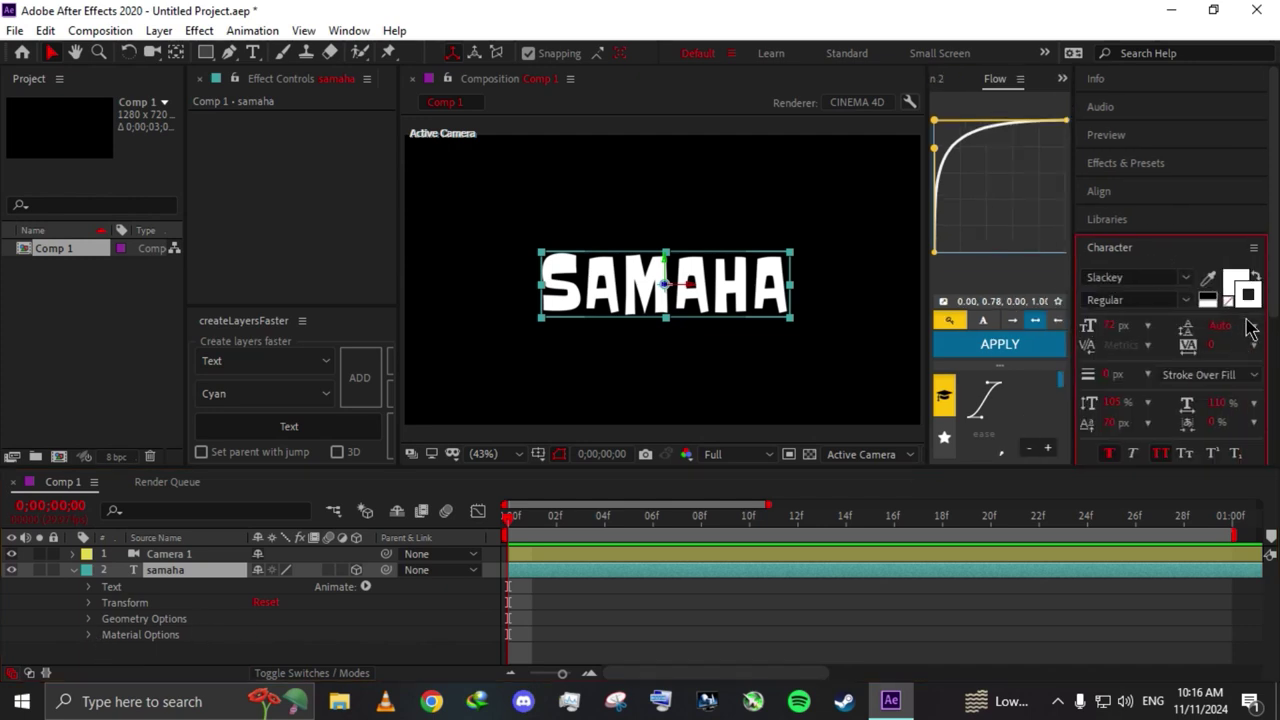
click(1238, 285)
click(1093, 364)
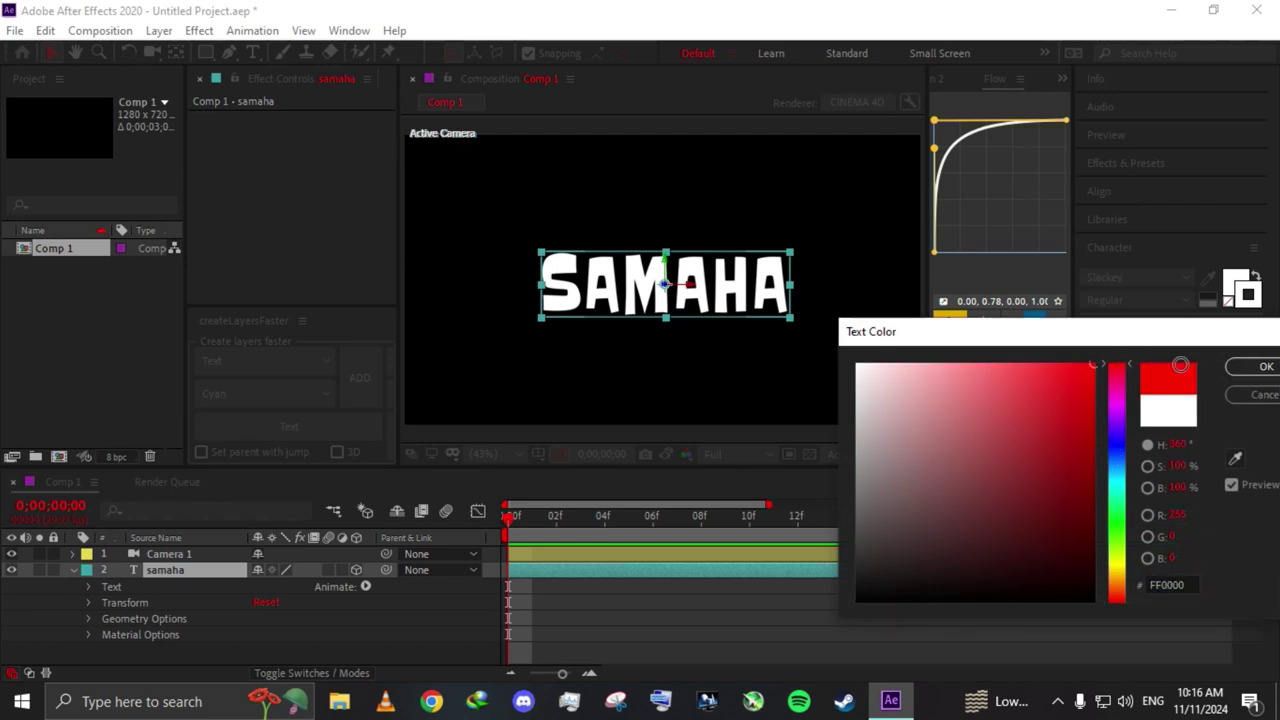
click(1262, 366)
drag(1117, 388, 1119, 388)
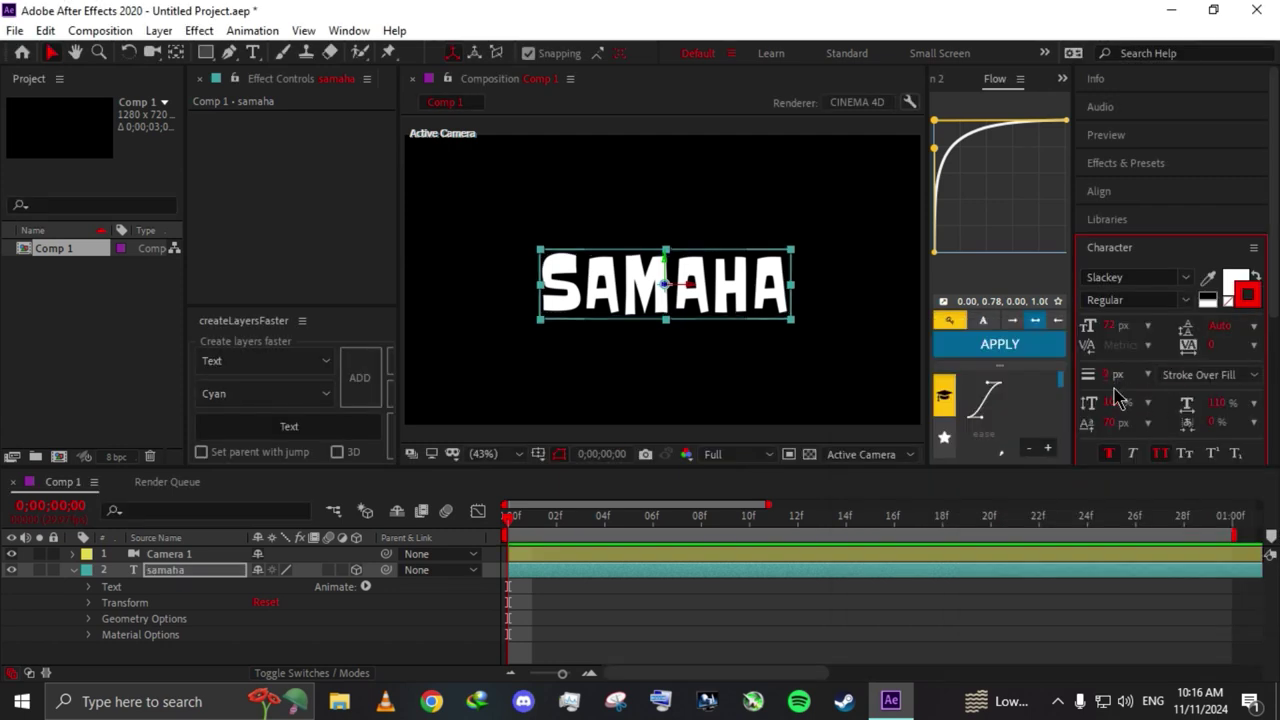
click(1112, 247)
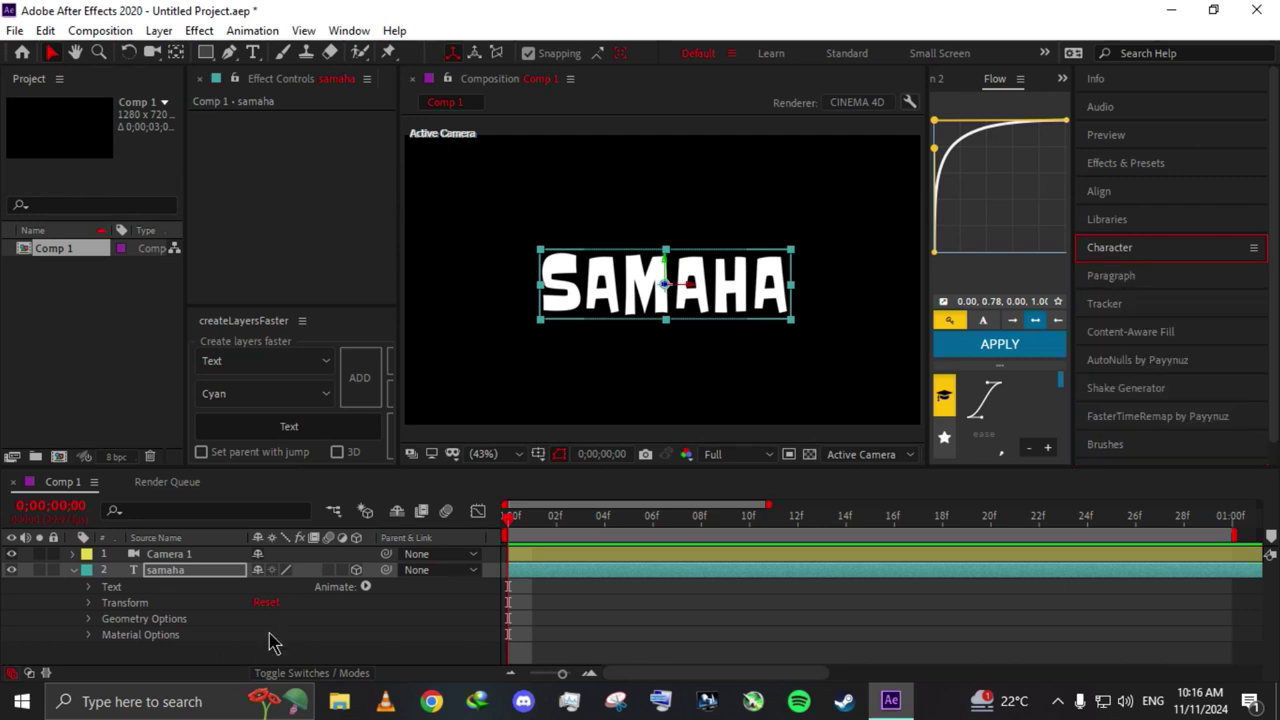
- Set Geometry Options to an Angular bevel, Bevel Depth 4.0 and Extrusion Depth 37.0
click(87, 634)
scroll(200, 640, down, 2)
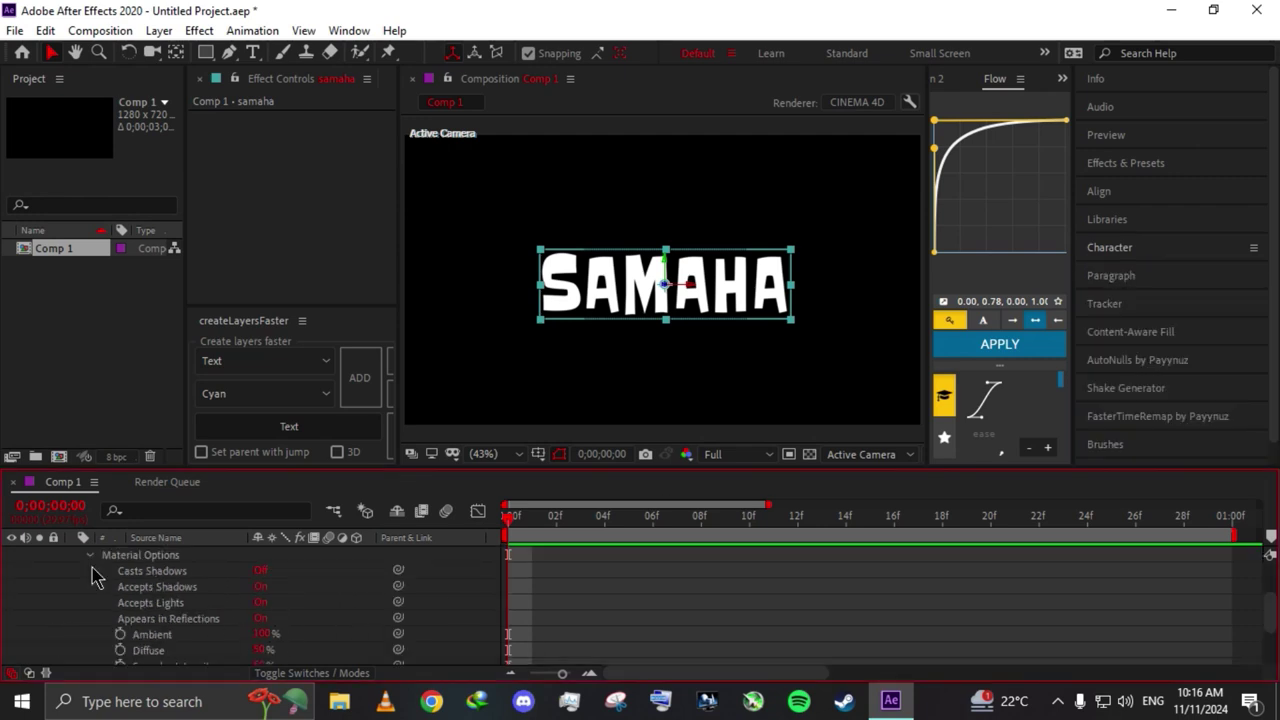
click(90, 554)
click(90, 594)
click(335, 608)
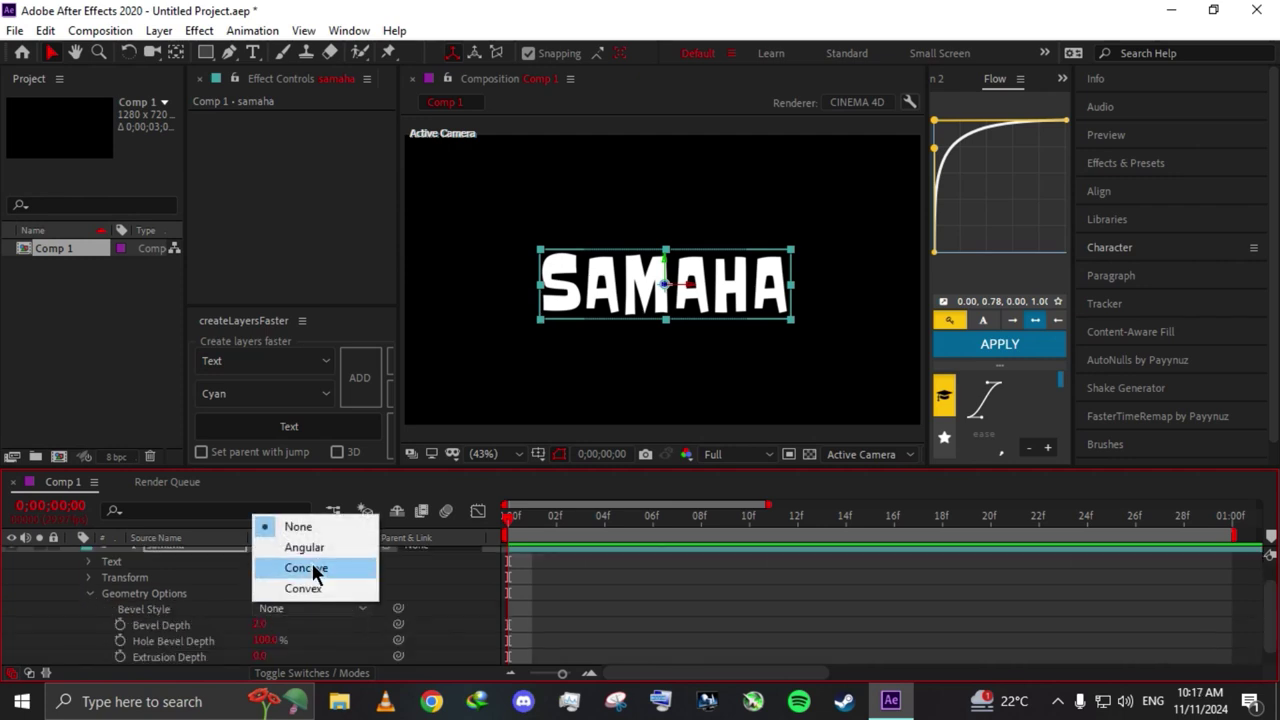
click(304, 547)
drag(260, 624, 283, 645)
click(268, 627)
scroll(285, 660, down, 1)
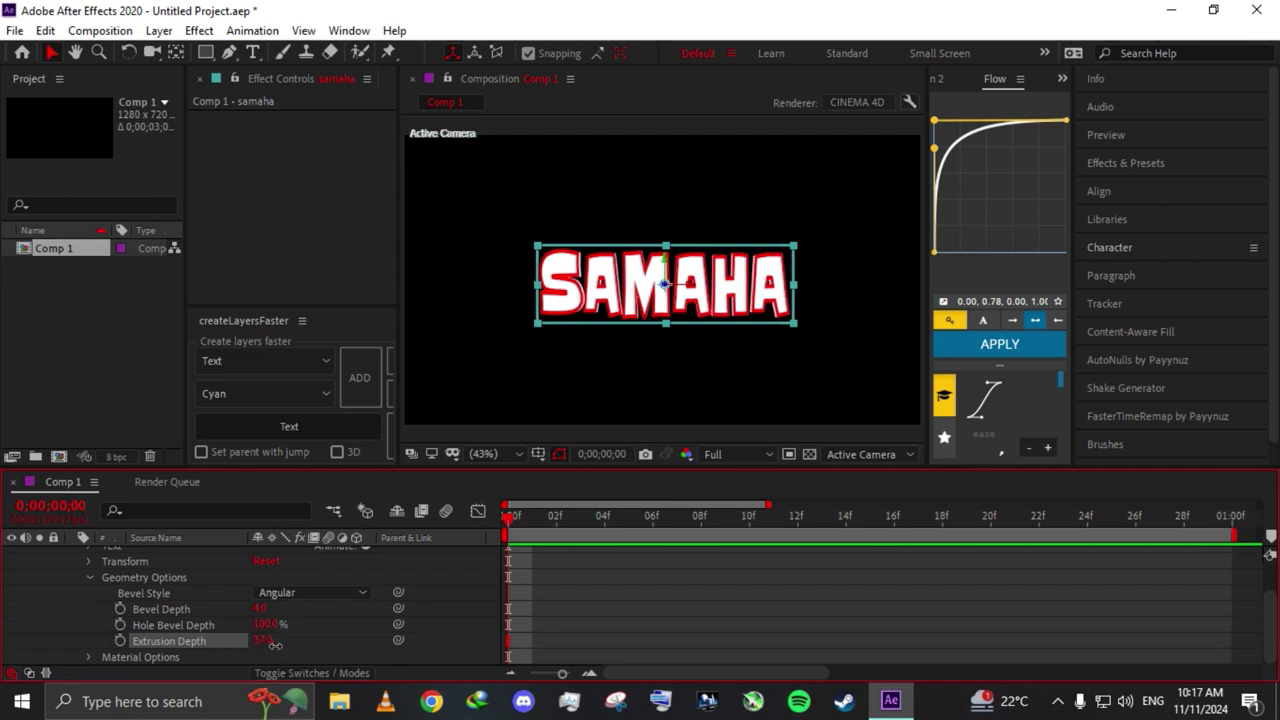
click(90, 580)
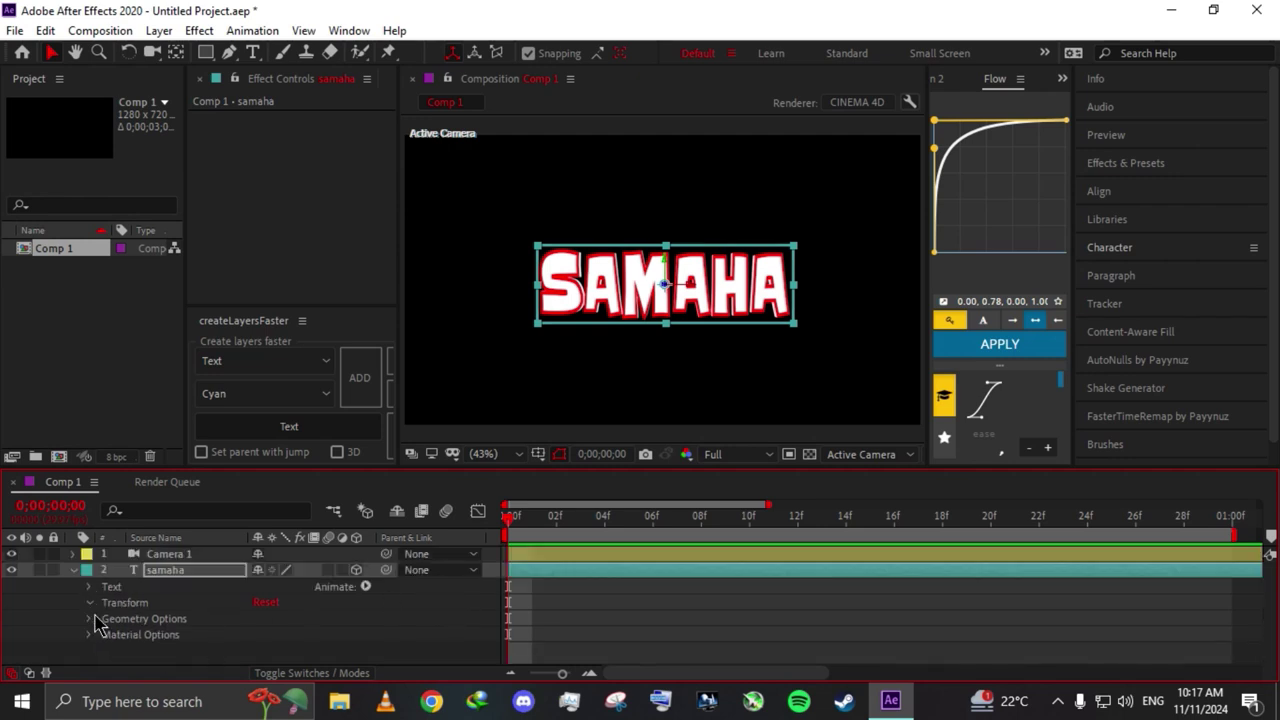
- Keyframe samaha's rotation, ending at +13° X and +4° Y rotation at one second
scroll(183, 654, down, 3)
drag(120, 602, 120, 634)
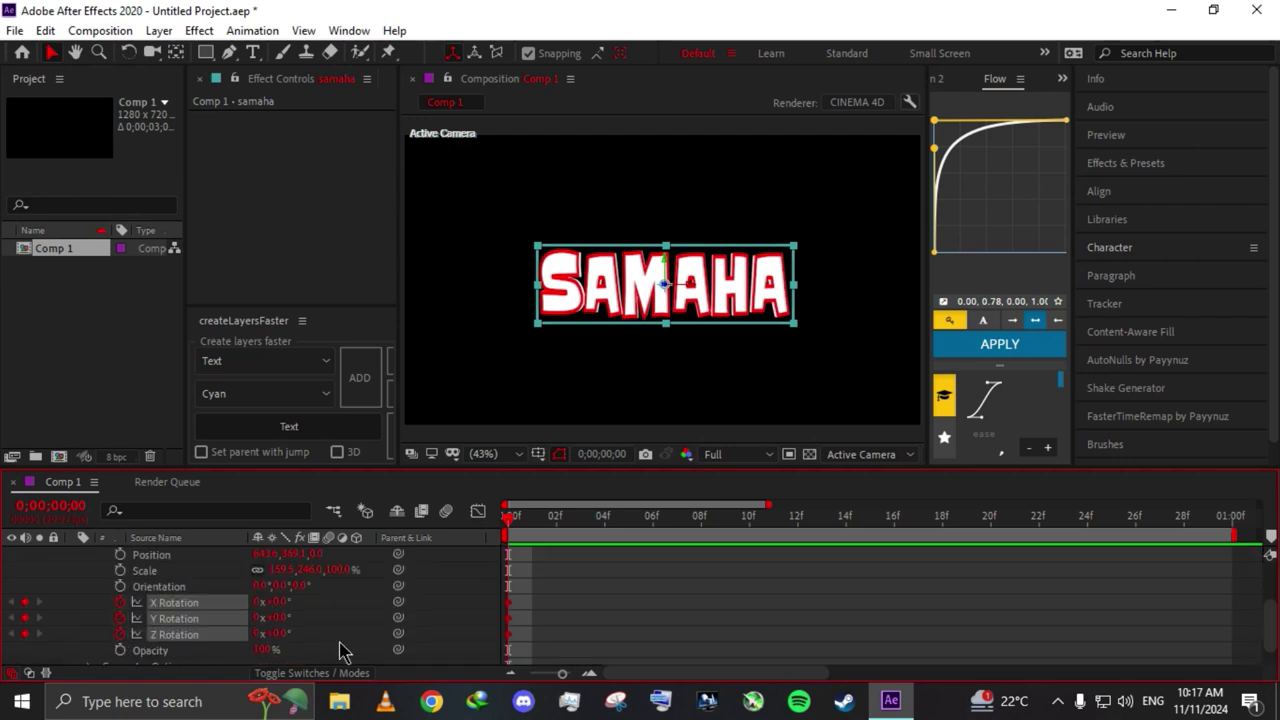
drag(287, 612, 303, 627)
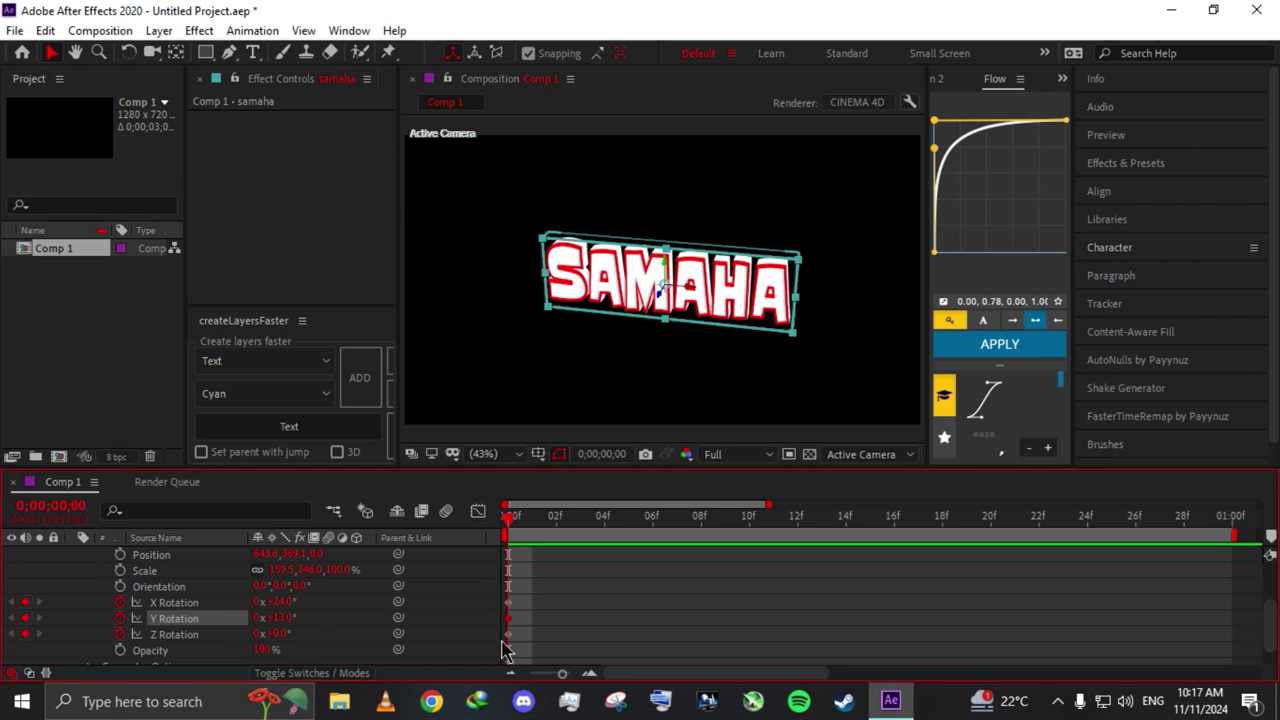
click(1231, 519)
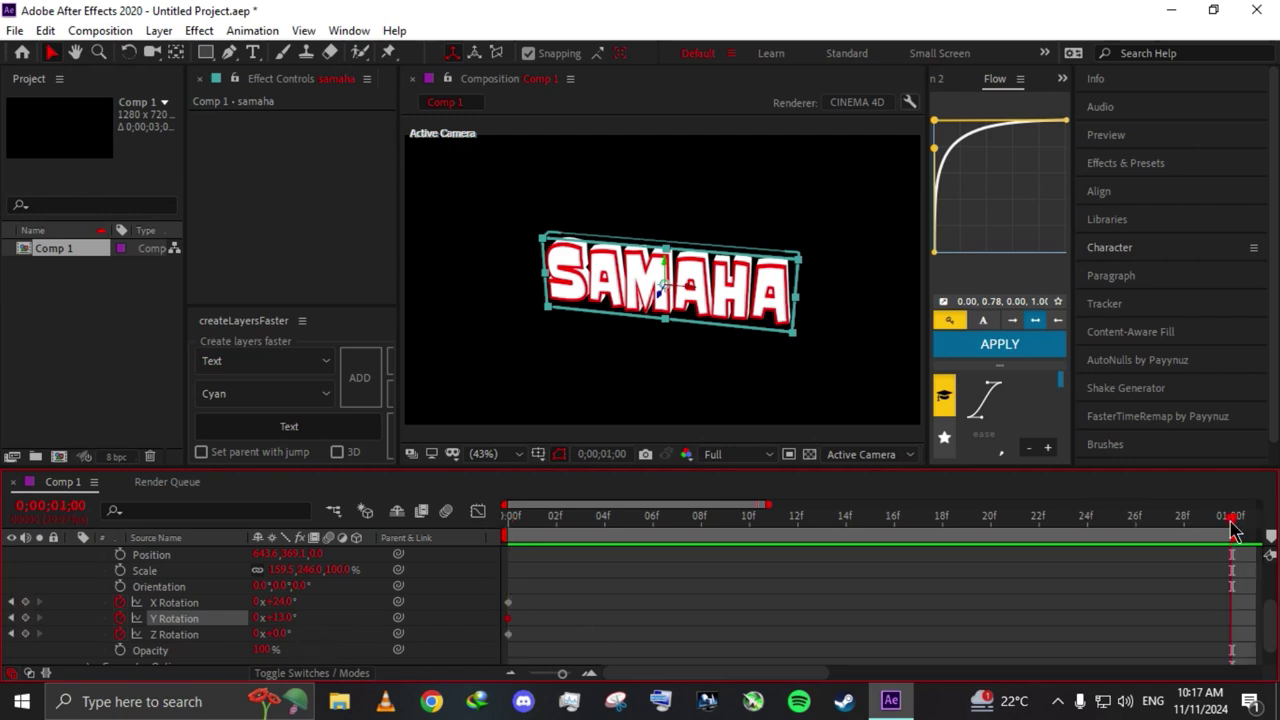
mouse_move(276, 626)
mouse_down()
mouse_move(260, 626)
mouse_move(285, 627)
mouse_up()
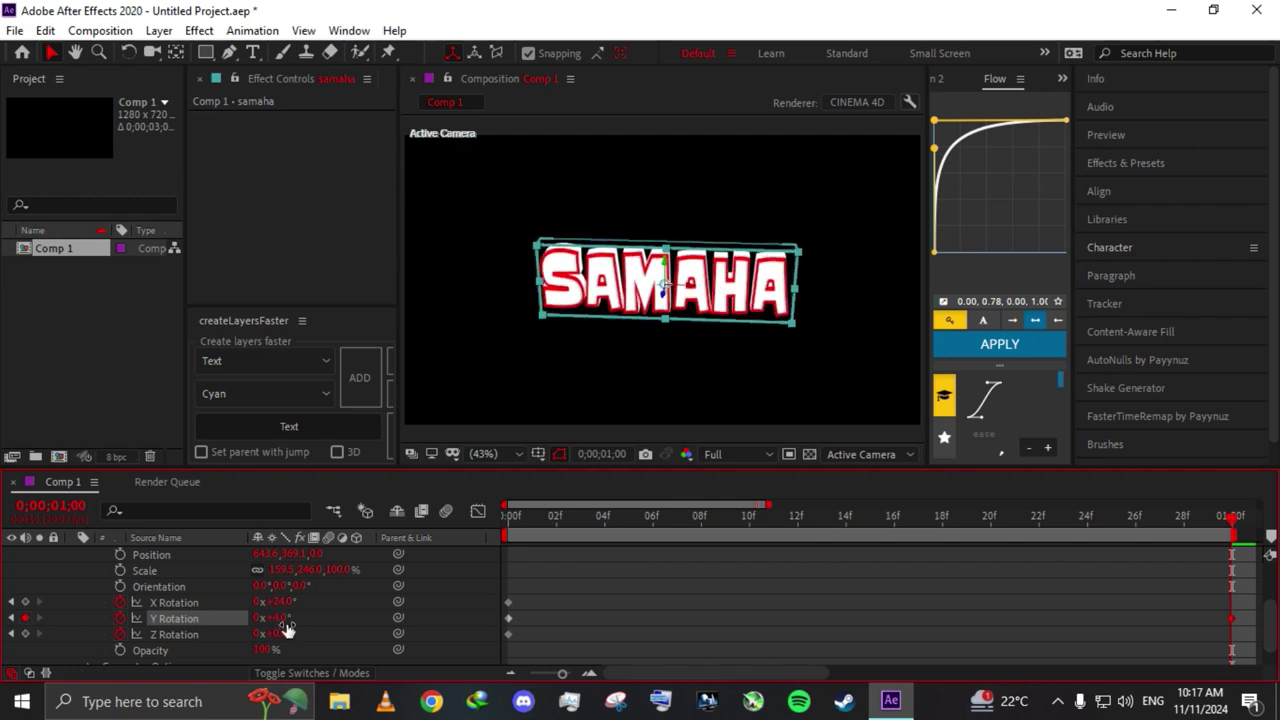
drag(288, 603, 282, 616)
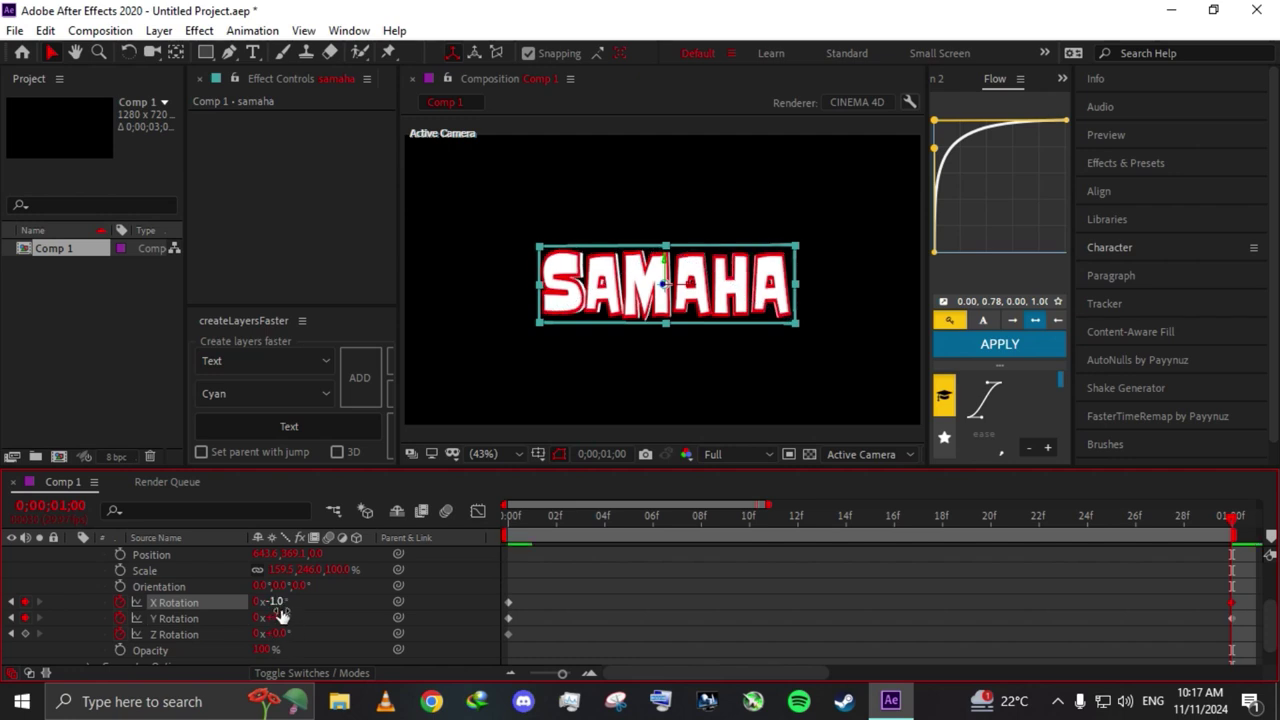
drag(282, 601, 295, 610)
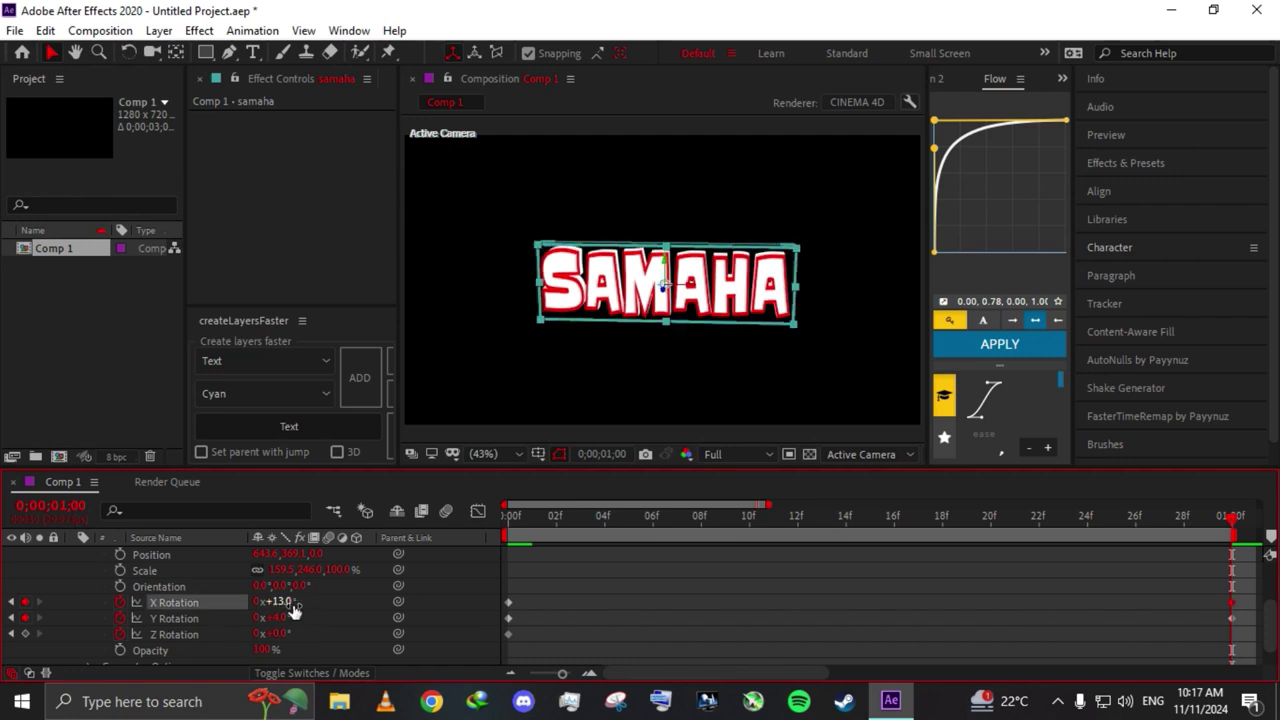
scroll(101, 600, up, 1)
scroll(92, 604, up, 1)
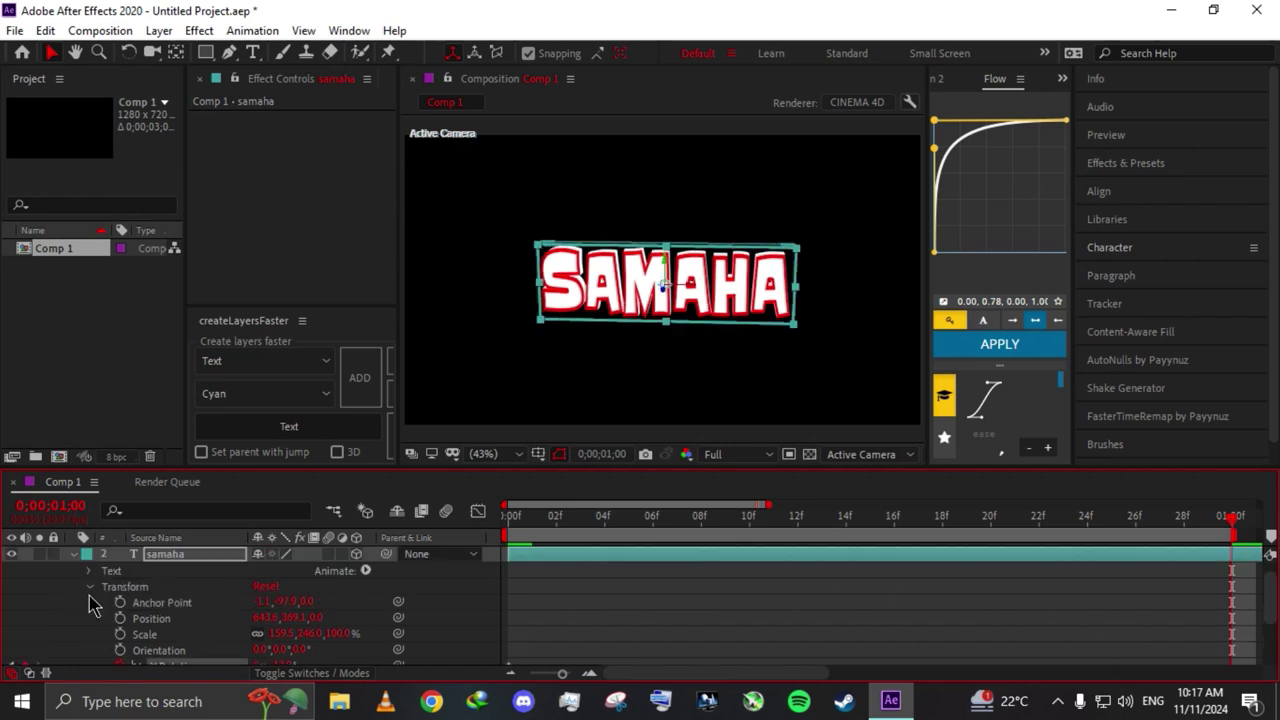
scroll(90, 605, up, 1)
click(90, 603)
click(366, 586)
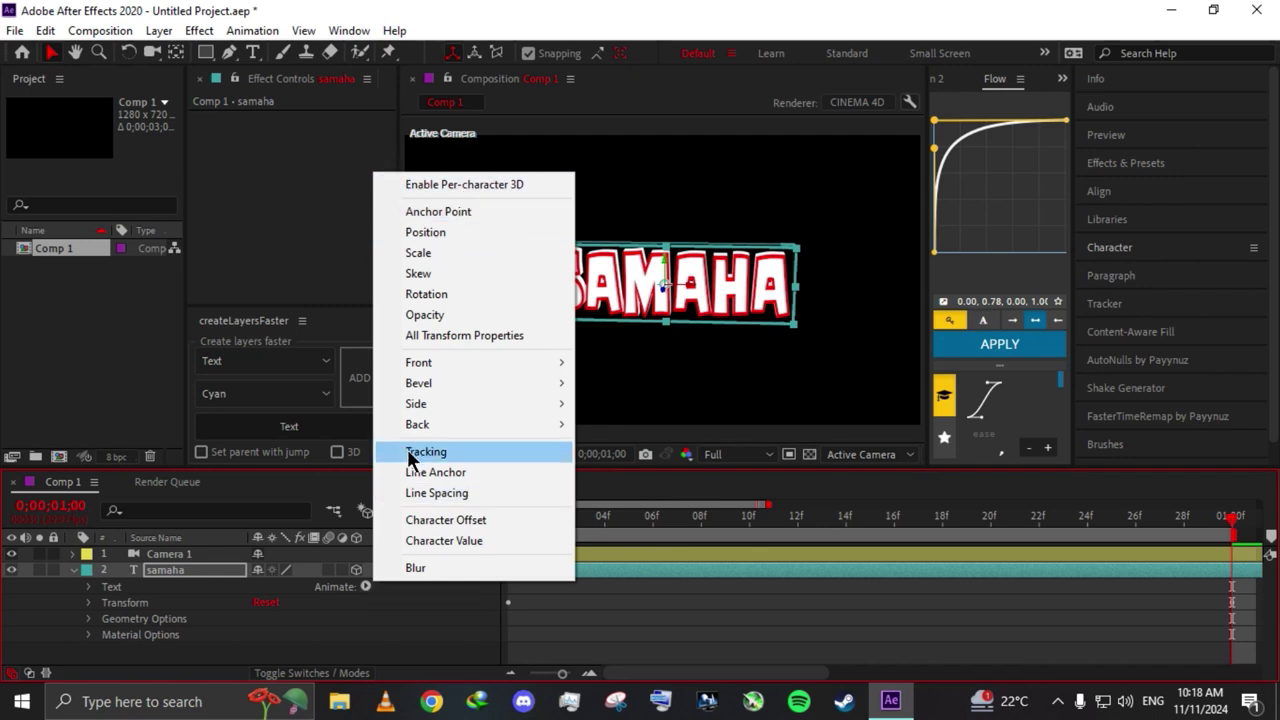
- Enable per-character 3D and add a Tracking animator to the text
click(454, 190)
click(366, 586)
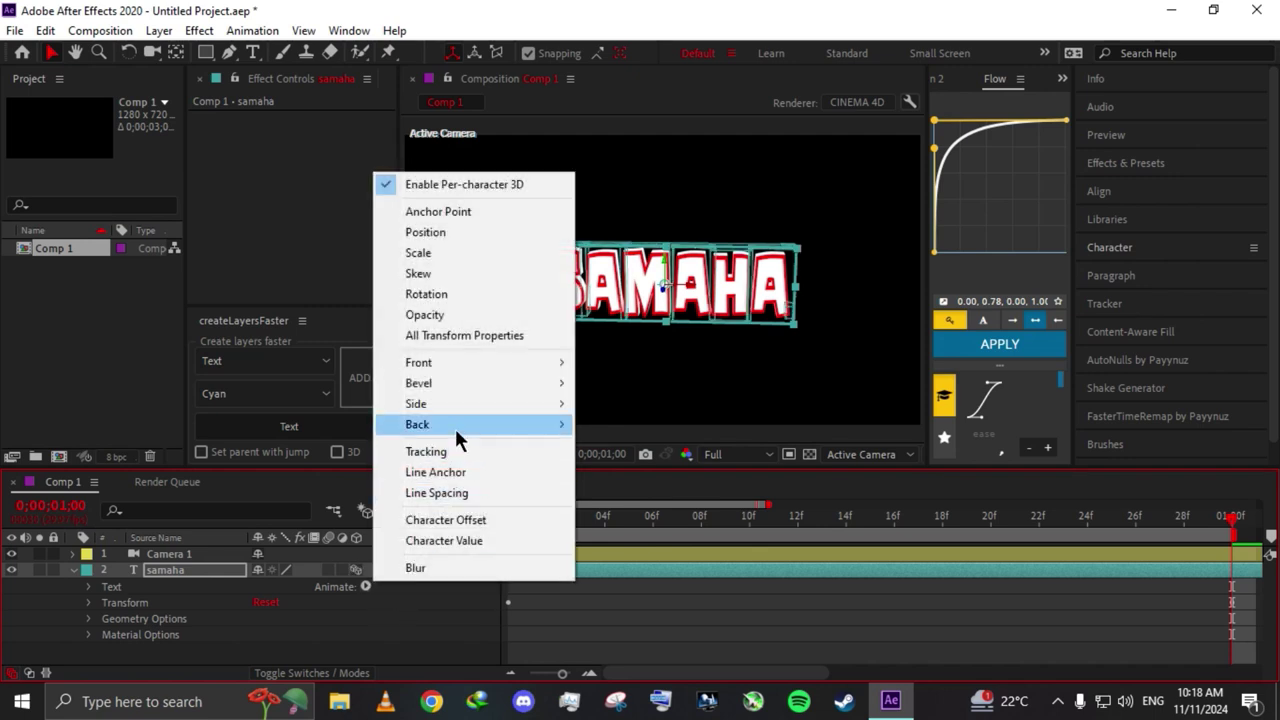
click(459, 461)
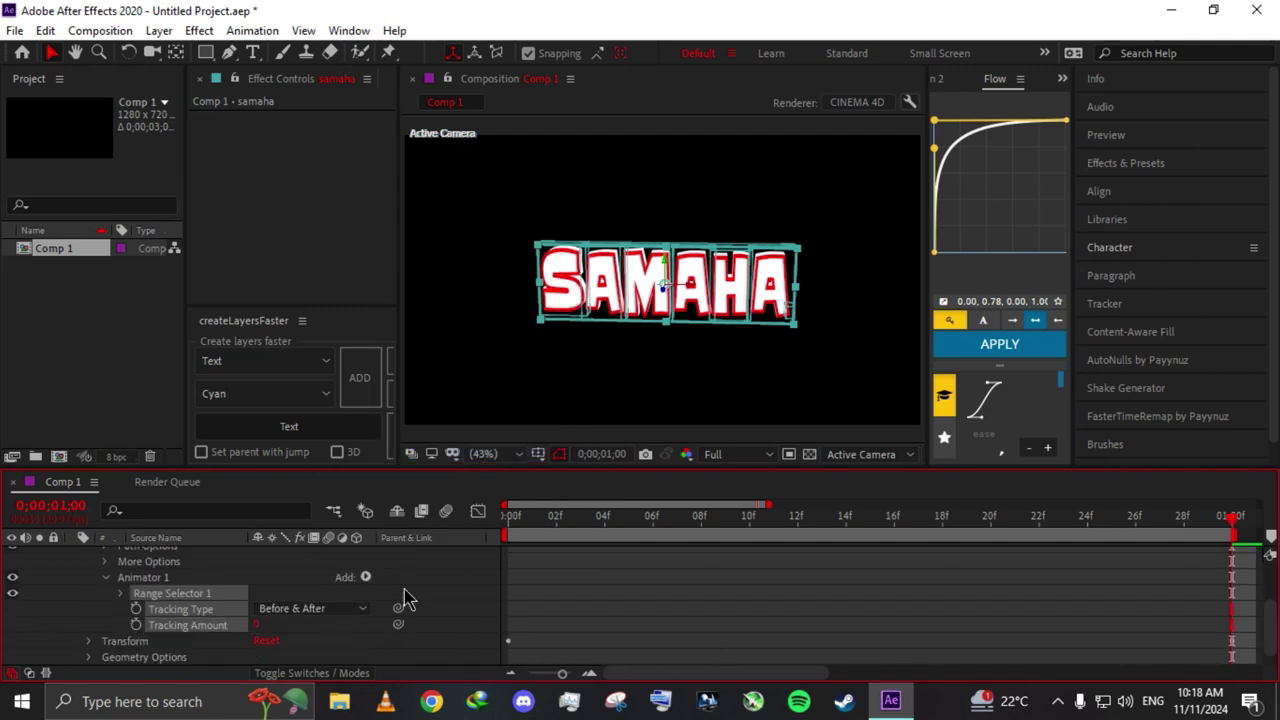
- Keyframe Tracking Amount from -99 at frame 0 to 10 at one second
click(506, 522)
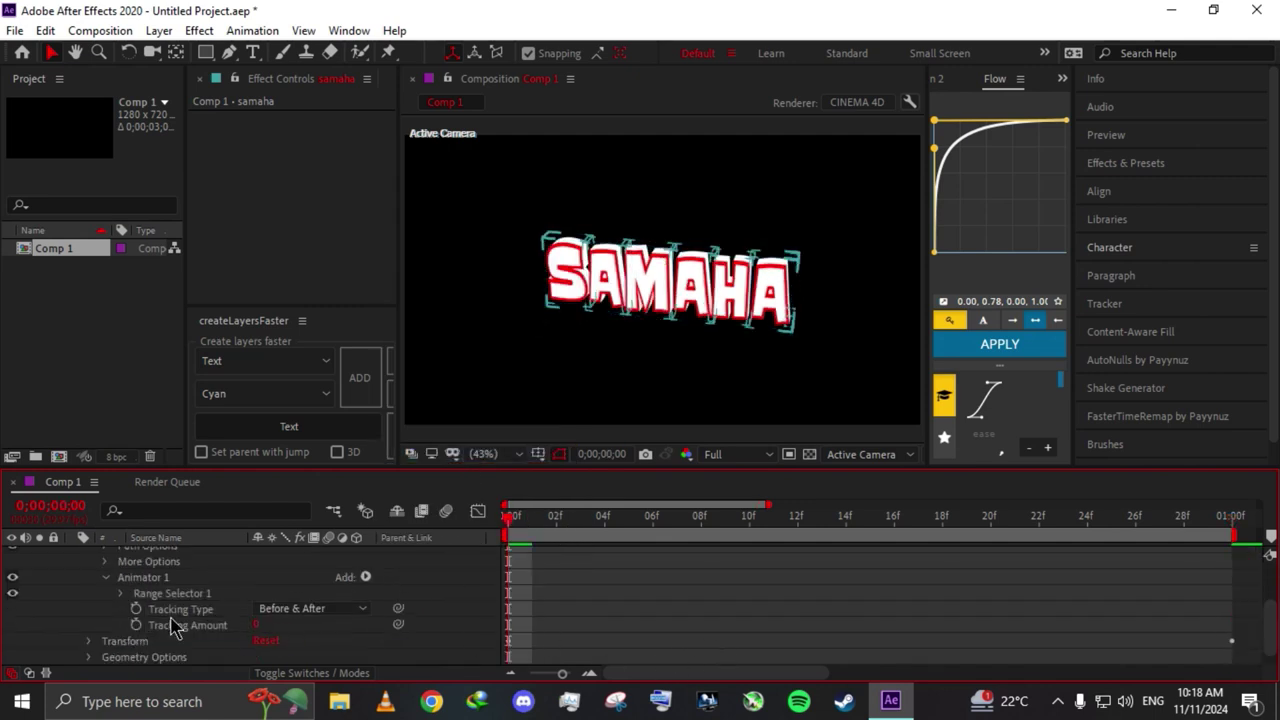
click(136, 625)
drag(258, 628, 207, 628)
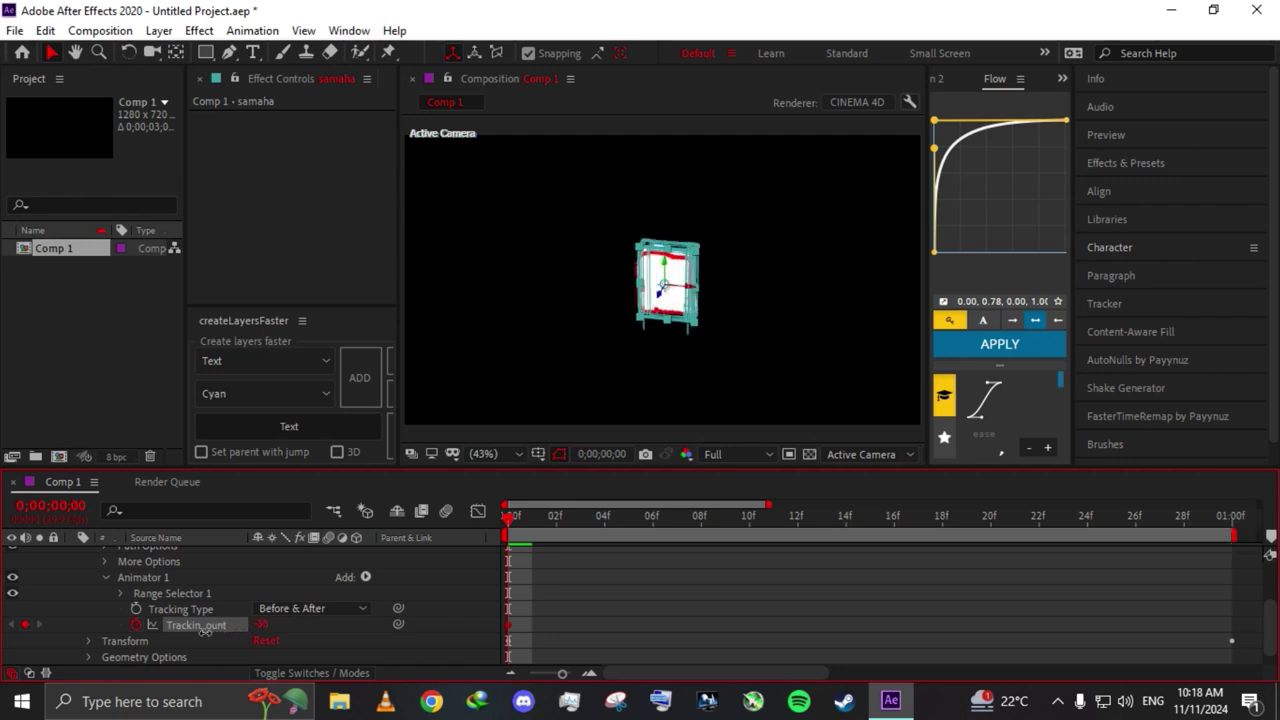
click(1233, 537)
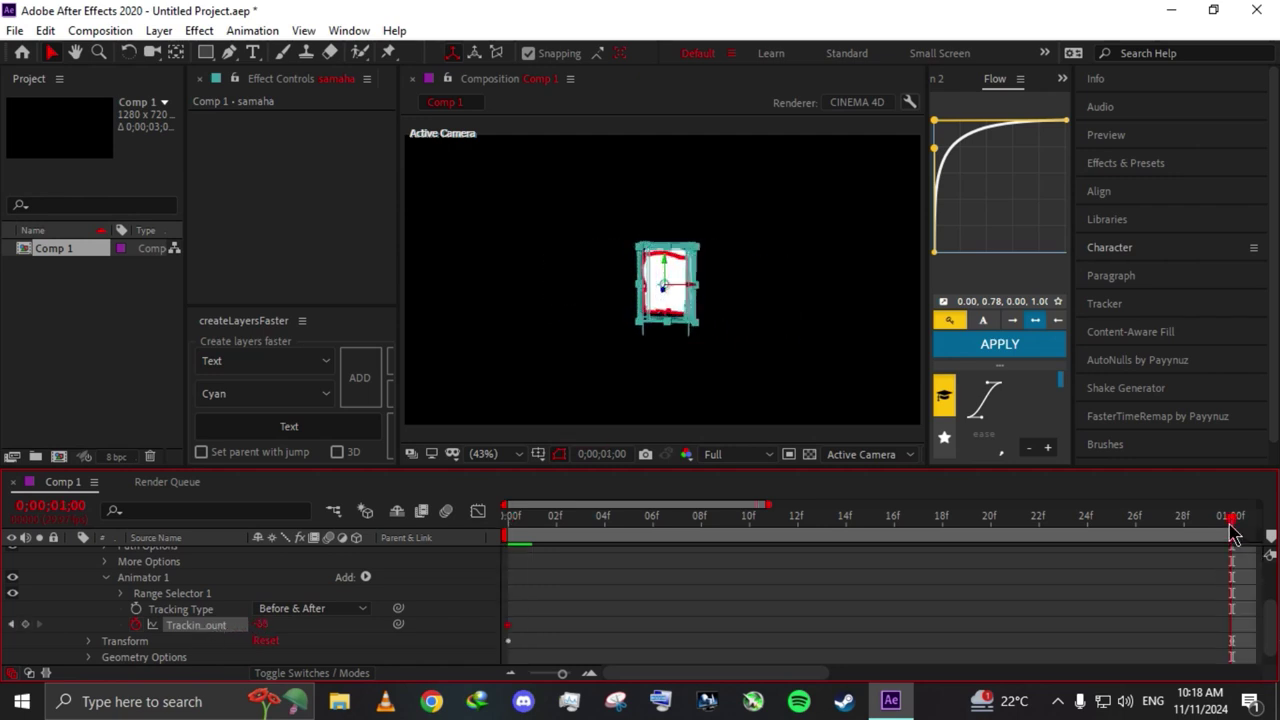
right_click(207, 632)
click(250, 528)
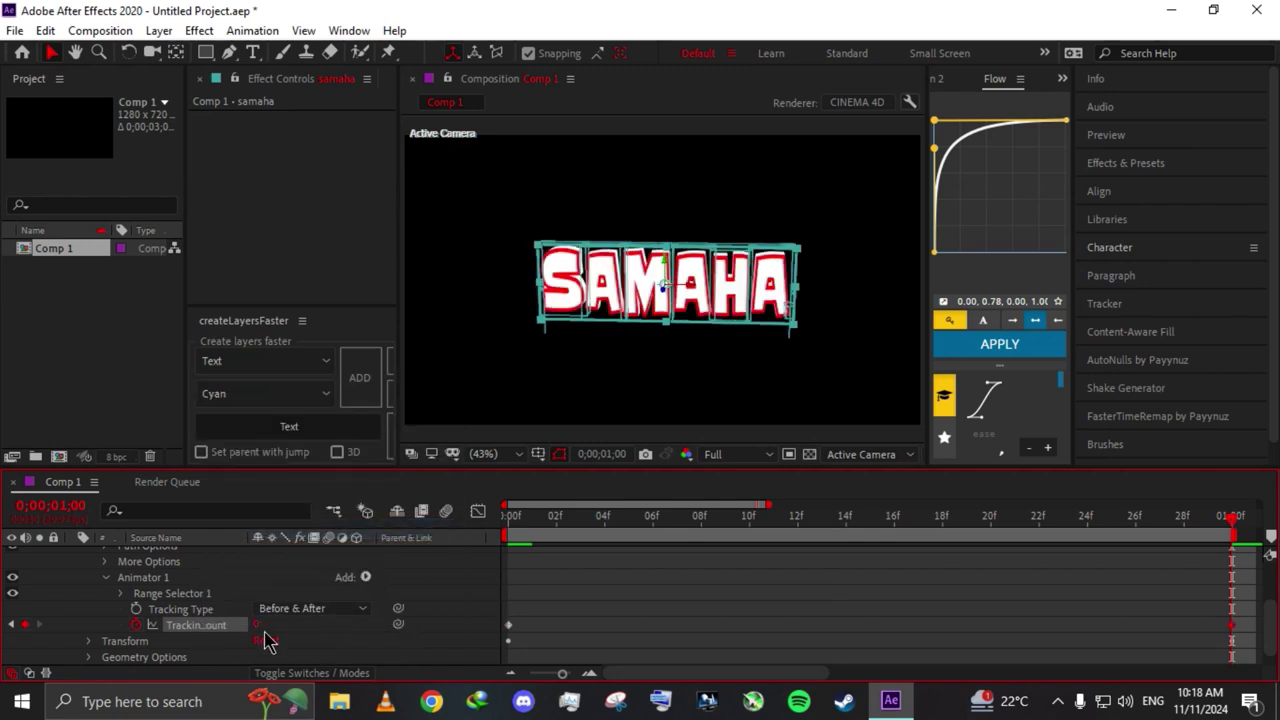
drag(264, 628, 272, 640)
click(365, 578)
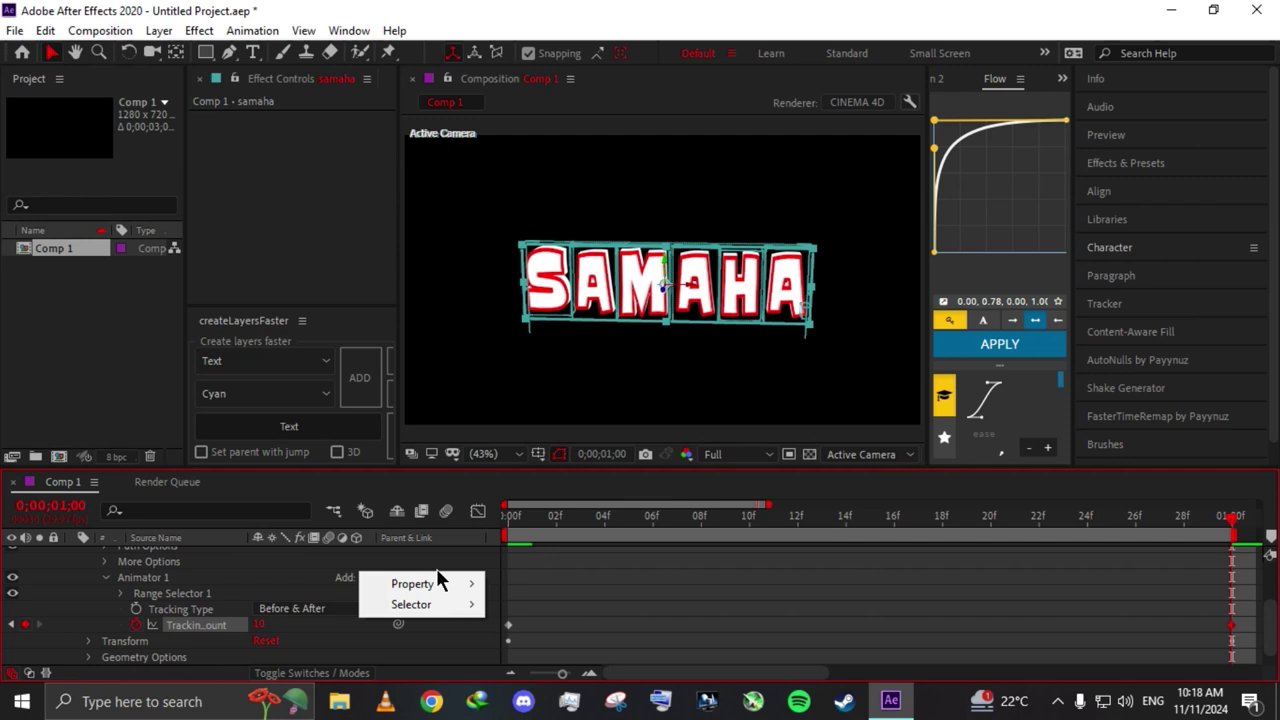
key(Escape)
click(106, 578)
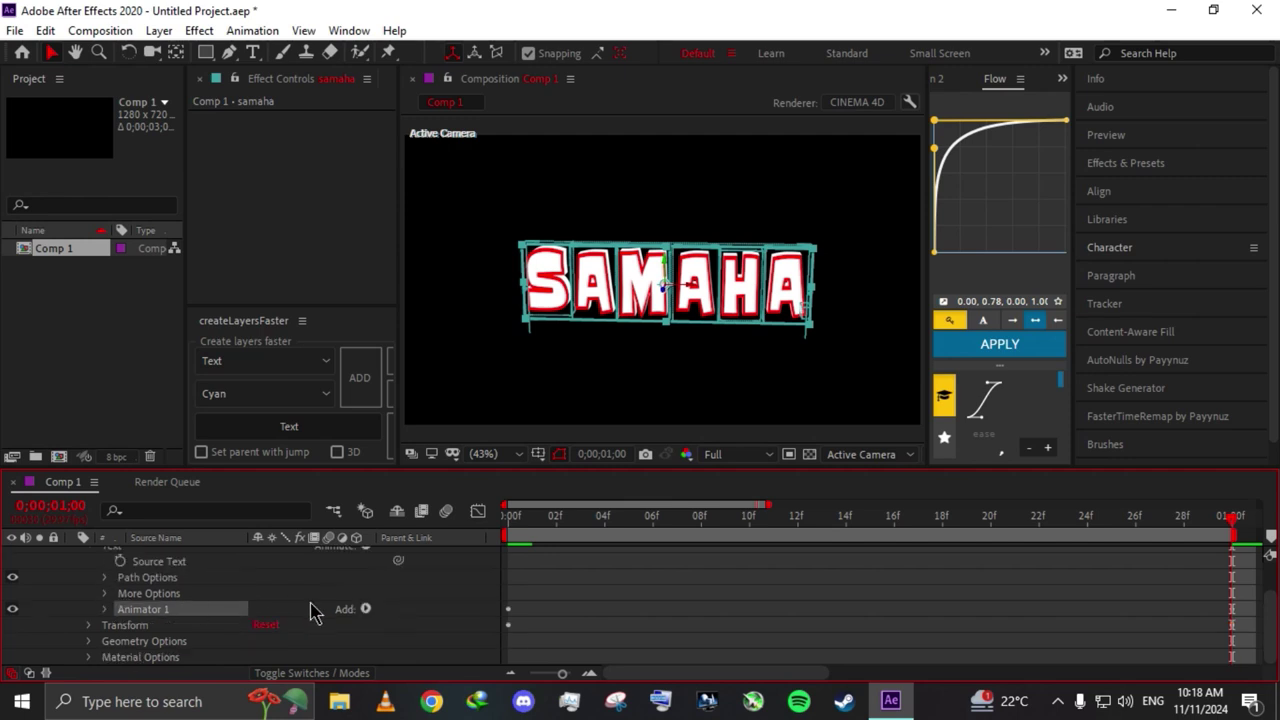
scroll(366, 606, up, 1)
- Add a Skew animator keyframed at 5 on frame 0 and reset to 0 at one second
click(365, 577)
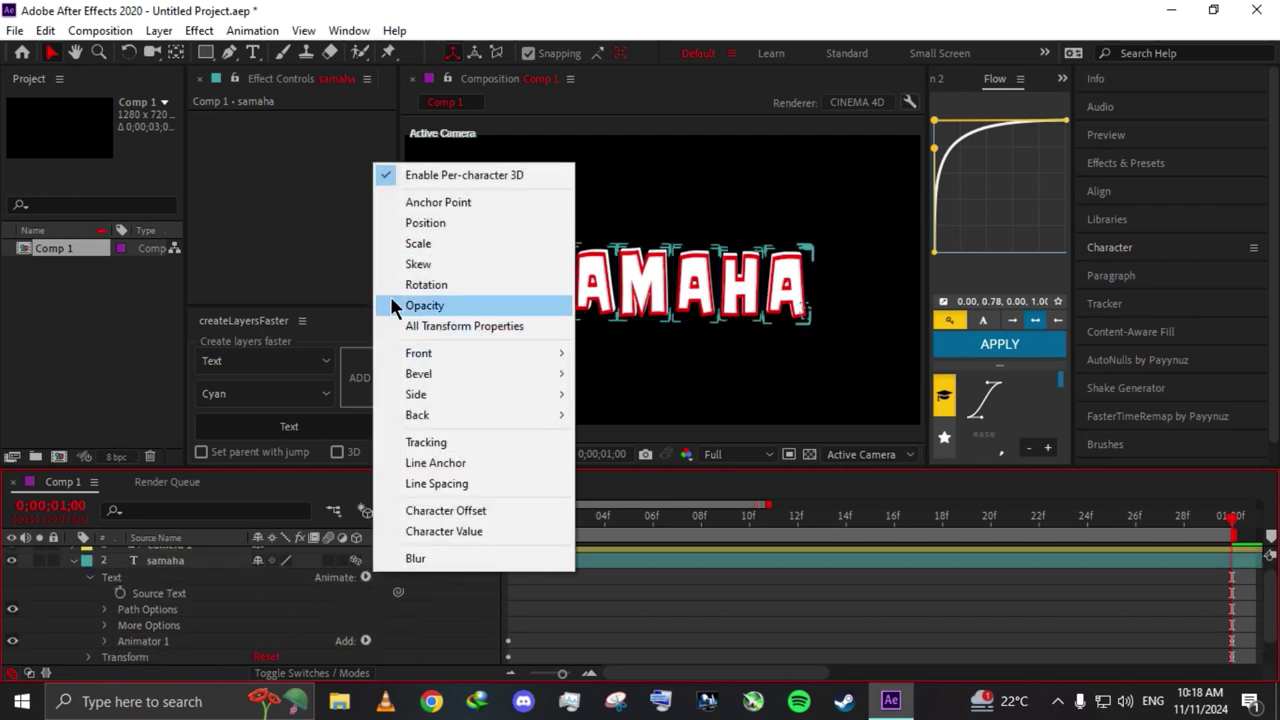
click(418, 264)
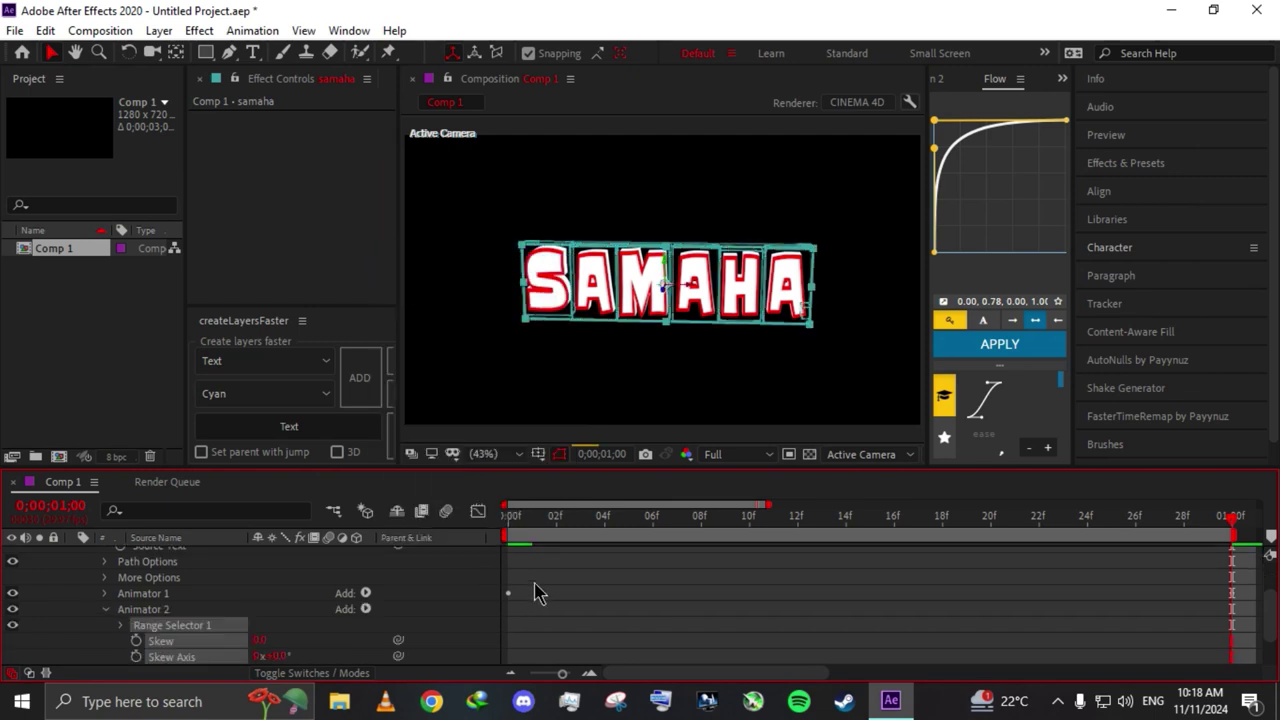
click(515, 520)
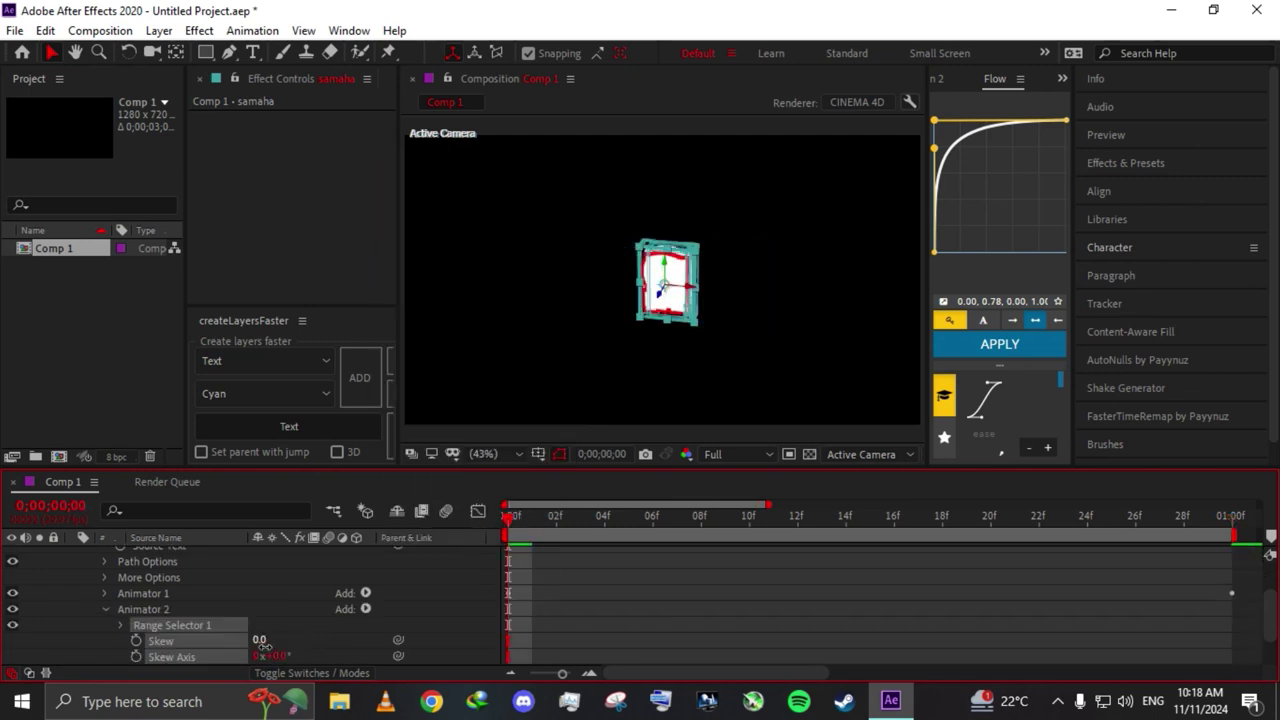
drag(262, 643, 274, 643)
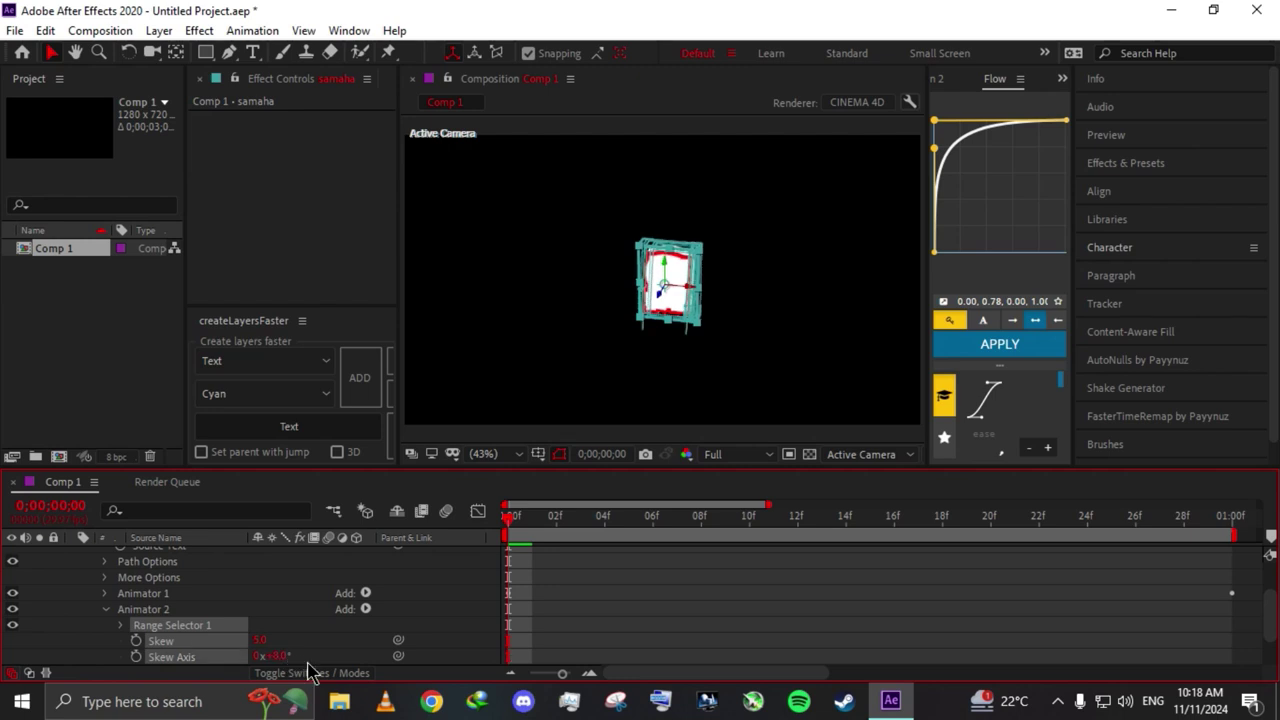
click(137, 657)
click(1234, 528)
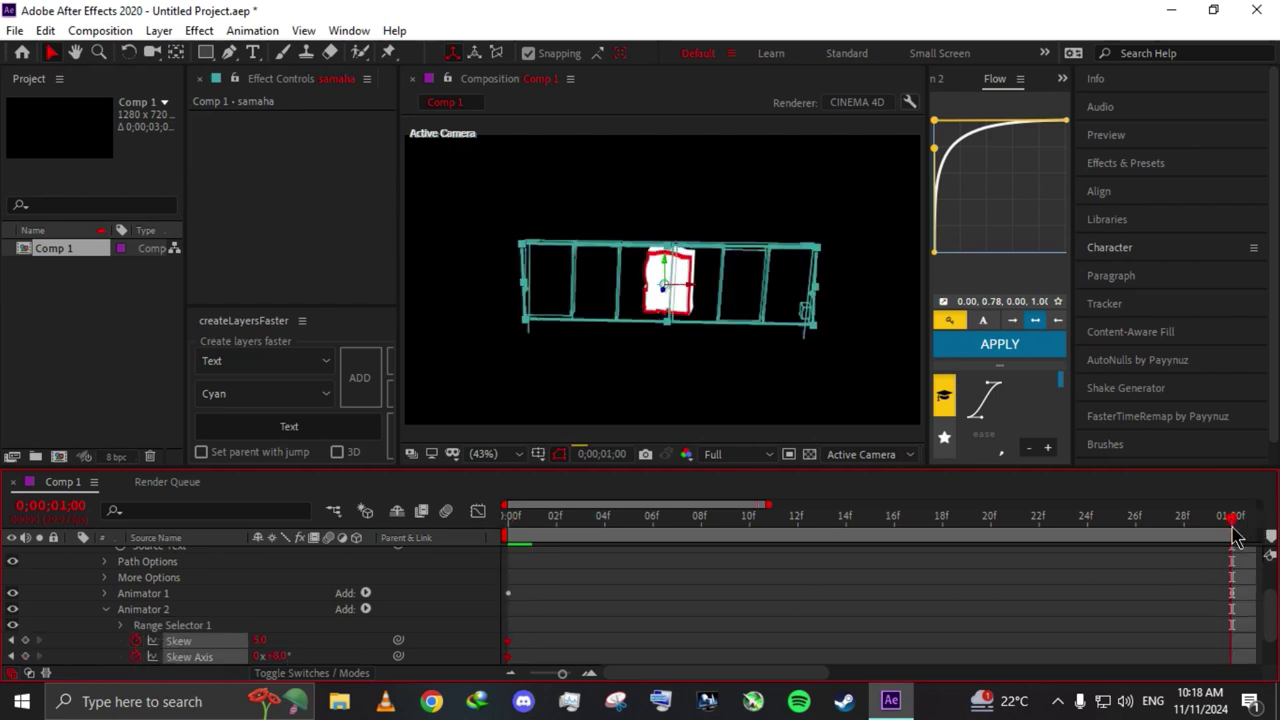
right_click(204, 648)
click(243, 543)
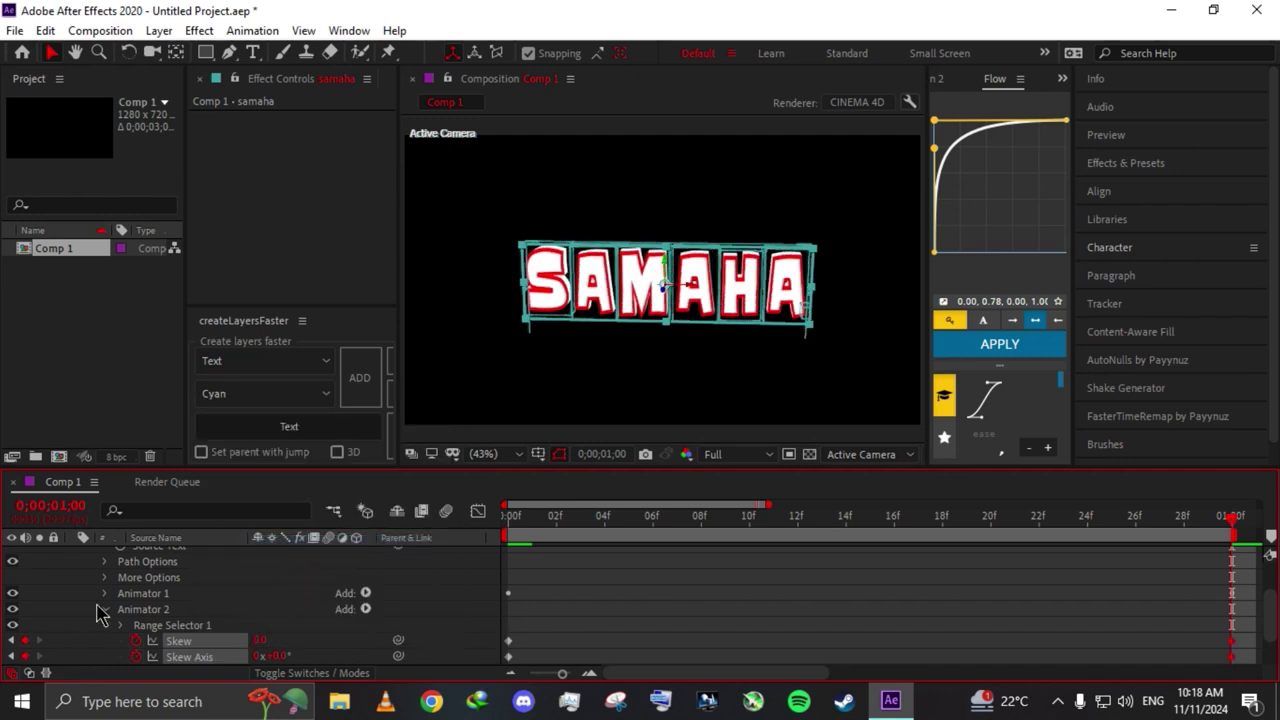
scroll(105, 610, up, 3)
- Show only the animated properties and remove the Z Rotation keyframes
scroll(95, 590, up, 2)
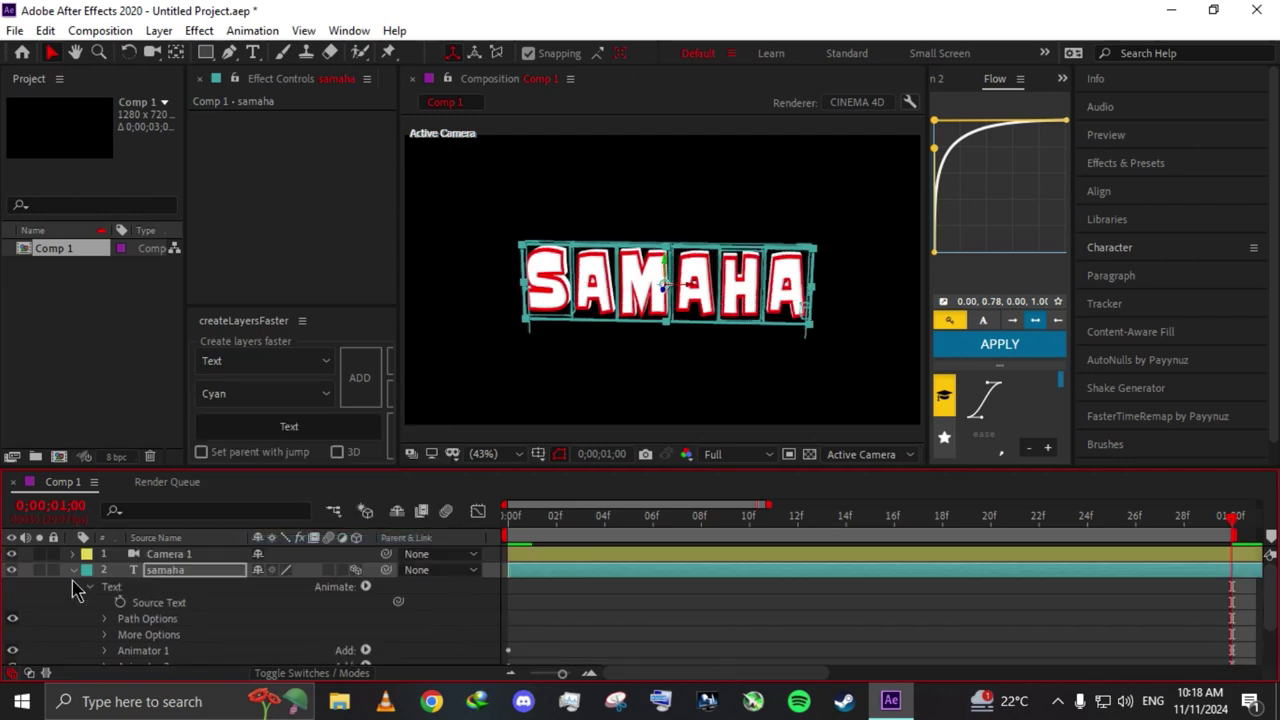
click(71, 570)
key(u)
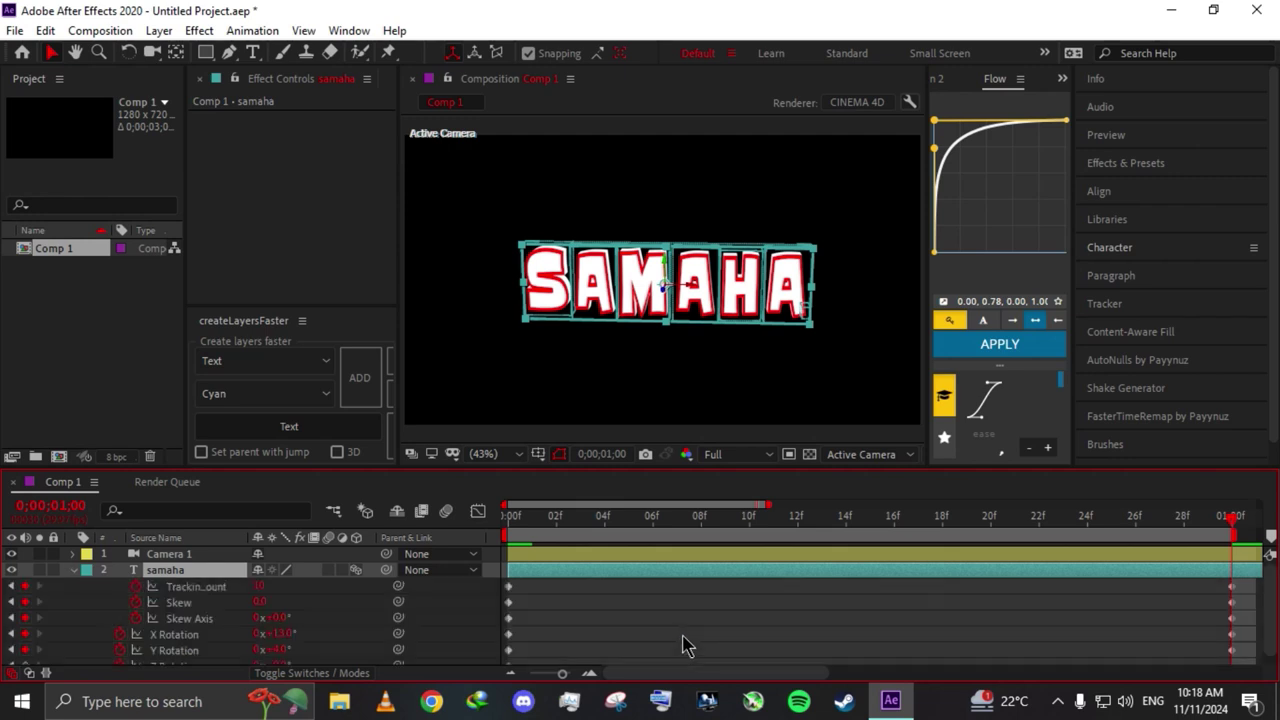
scroll(1145, 647, down, 1)
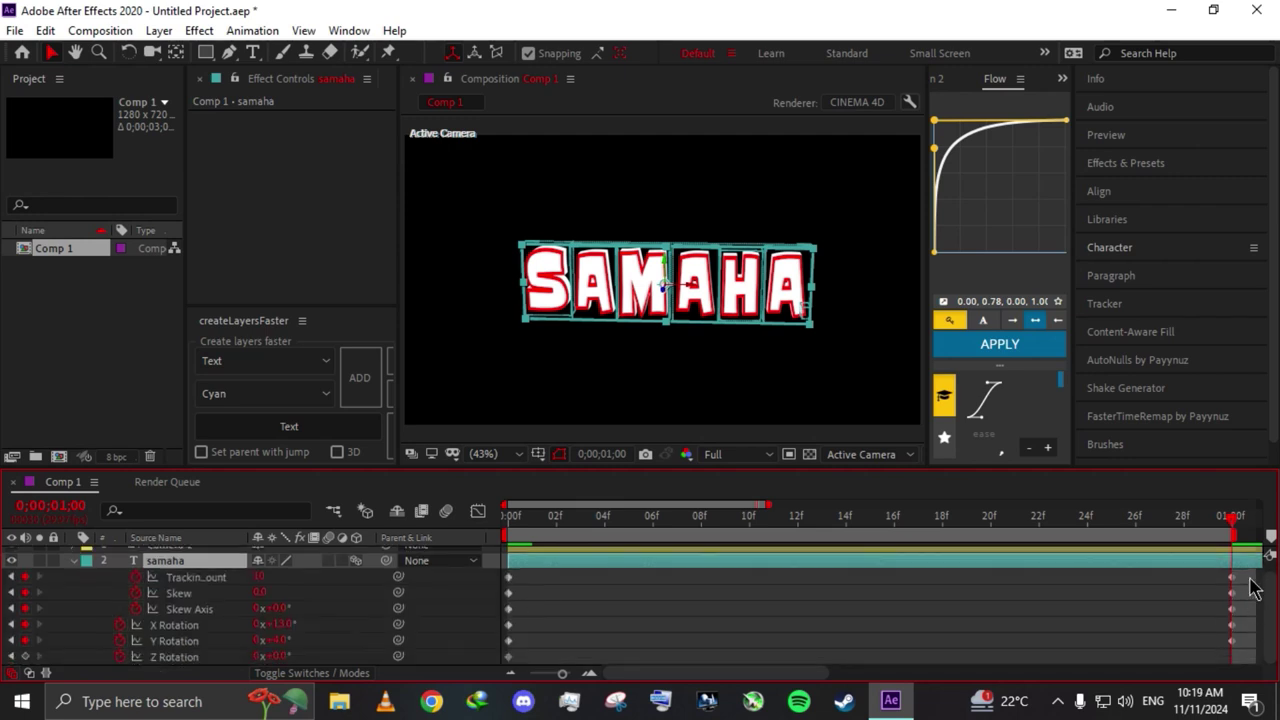
drag(1252, 573, 478, 677)
click(119, 657)
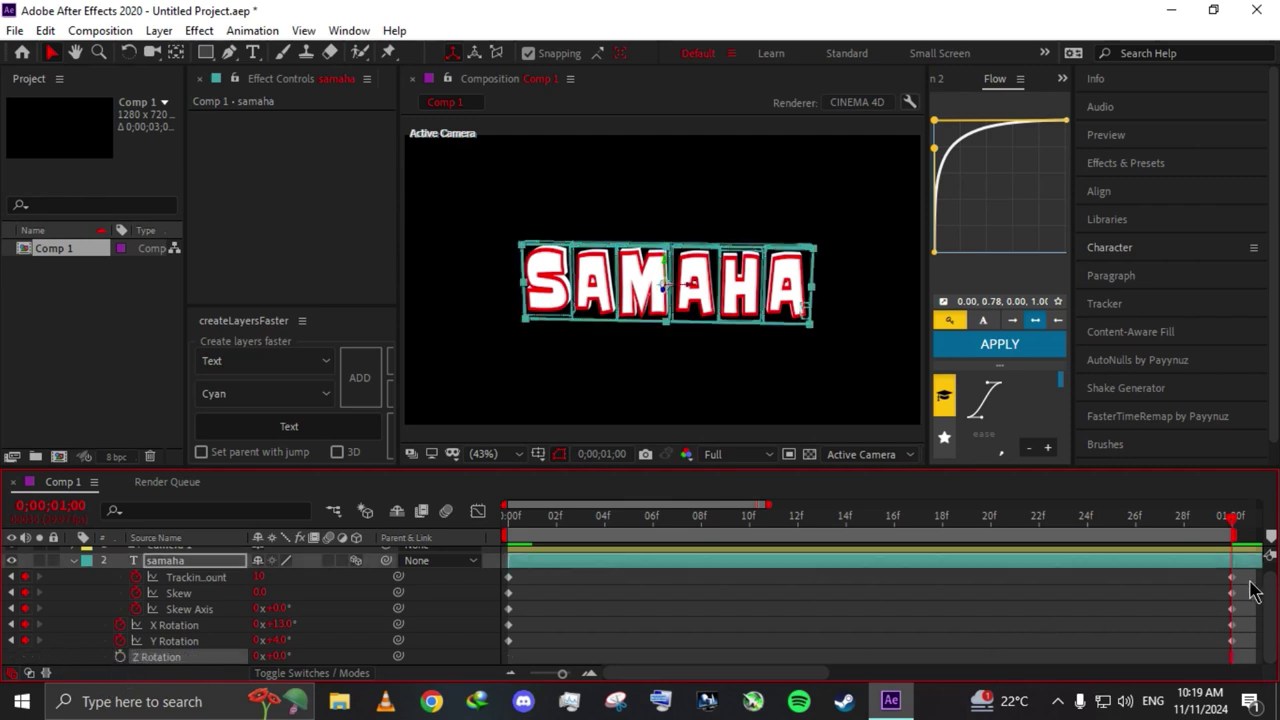
- Apply the Flow ease curve to all keyframes and preview the animation
drag(1252, 590, 477, 657)
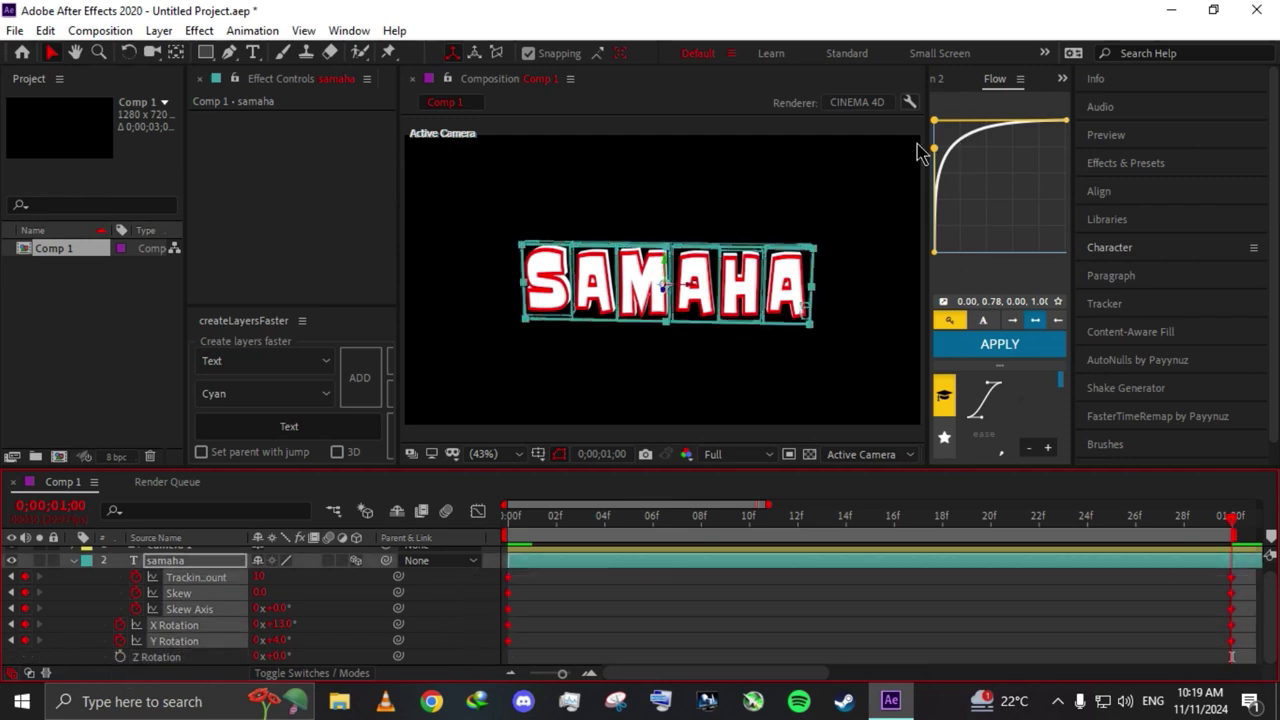
click(1000, 344)
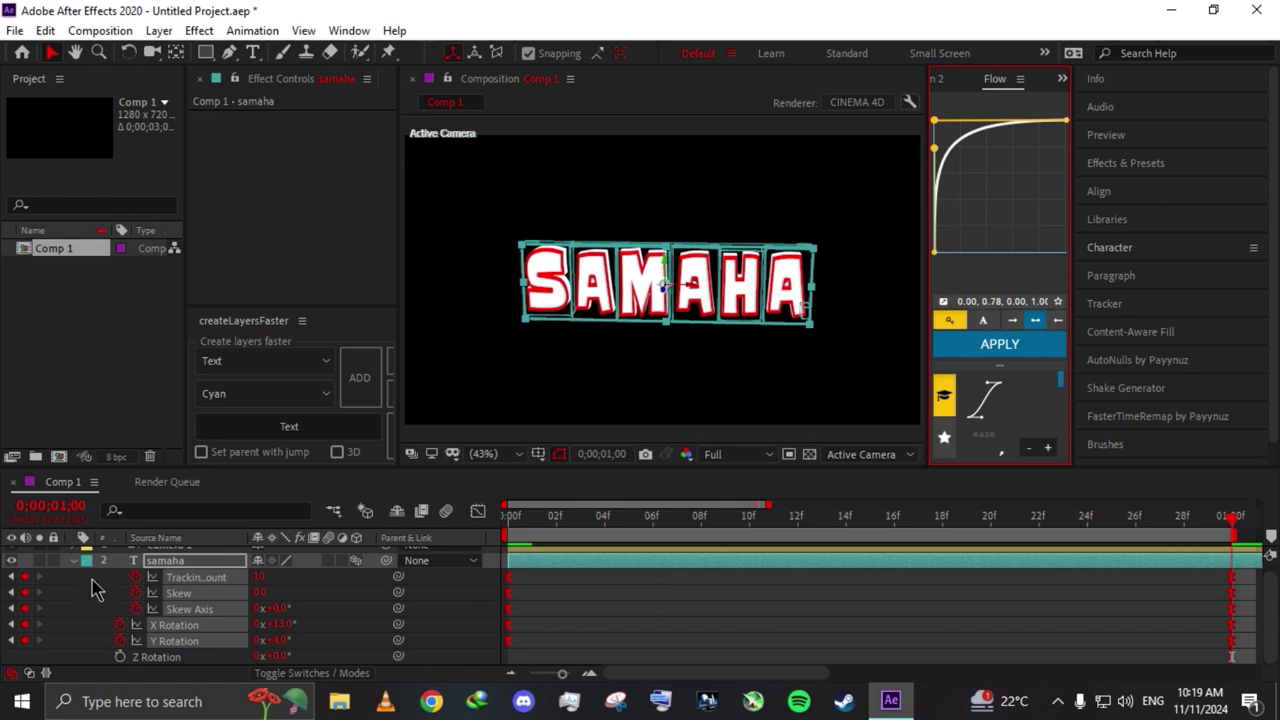
click(73, 561)
click(612, 590)
key(space)
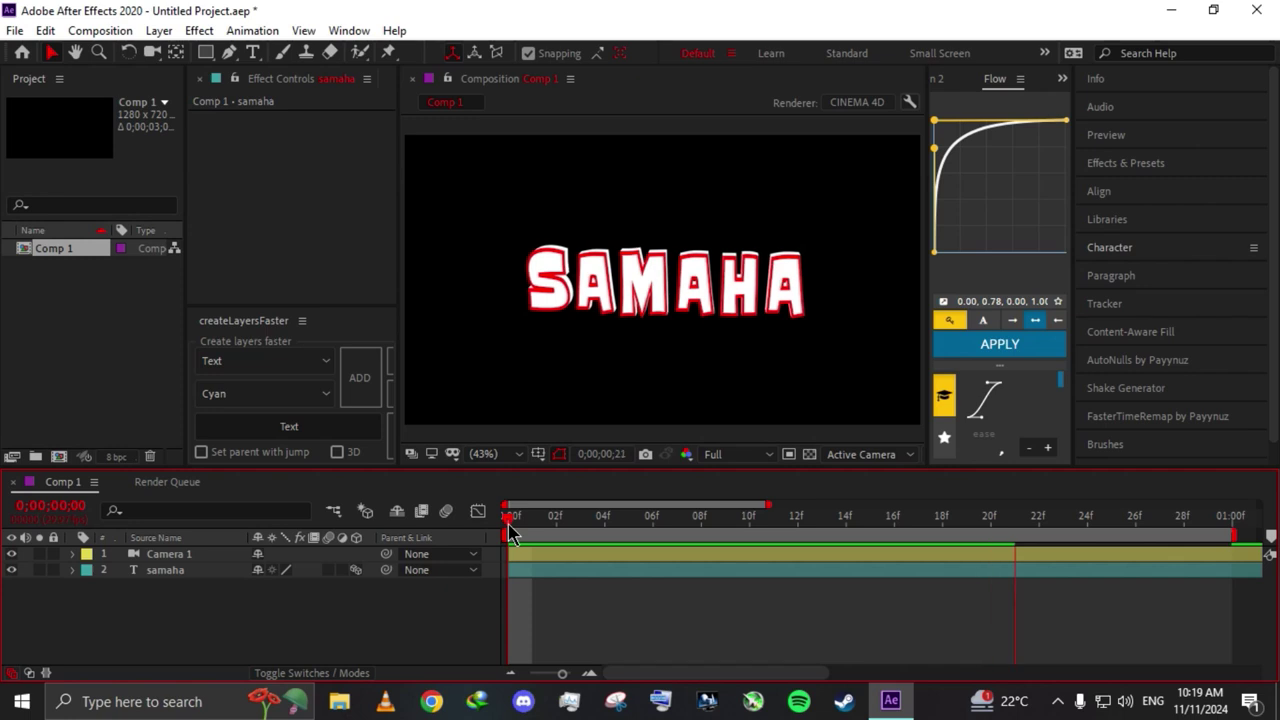
- Stop playback and insert an Adjustment Layer between Camera 1 and samaha
key(space)
key(space)
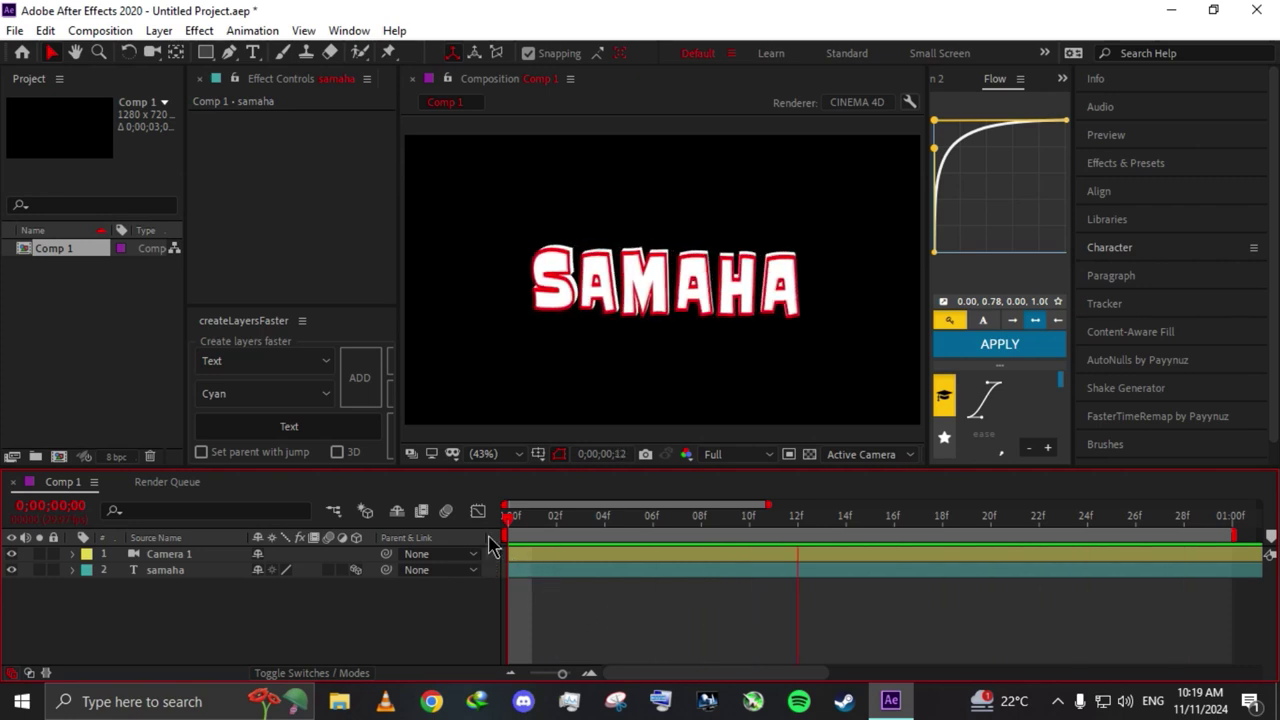
key(space)
click(391, 408)
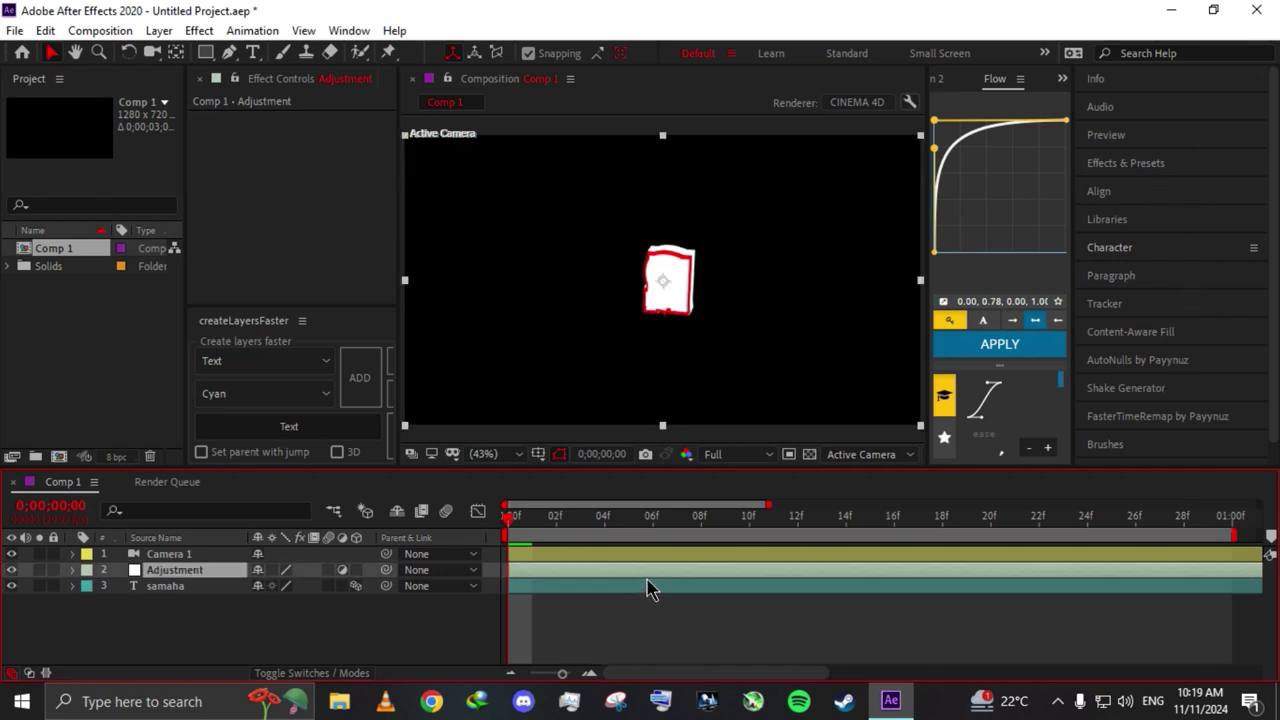
- Apply Deep Glow from the 'dee' effect search and lower Exposure to about 0.59
key(ctrl+space)
text(dee)
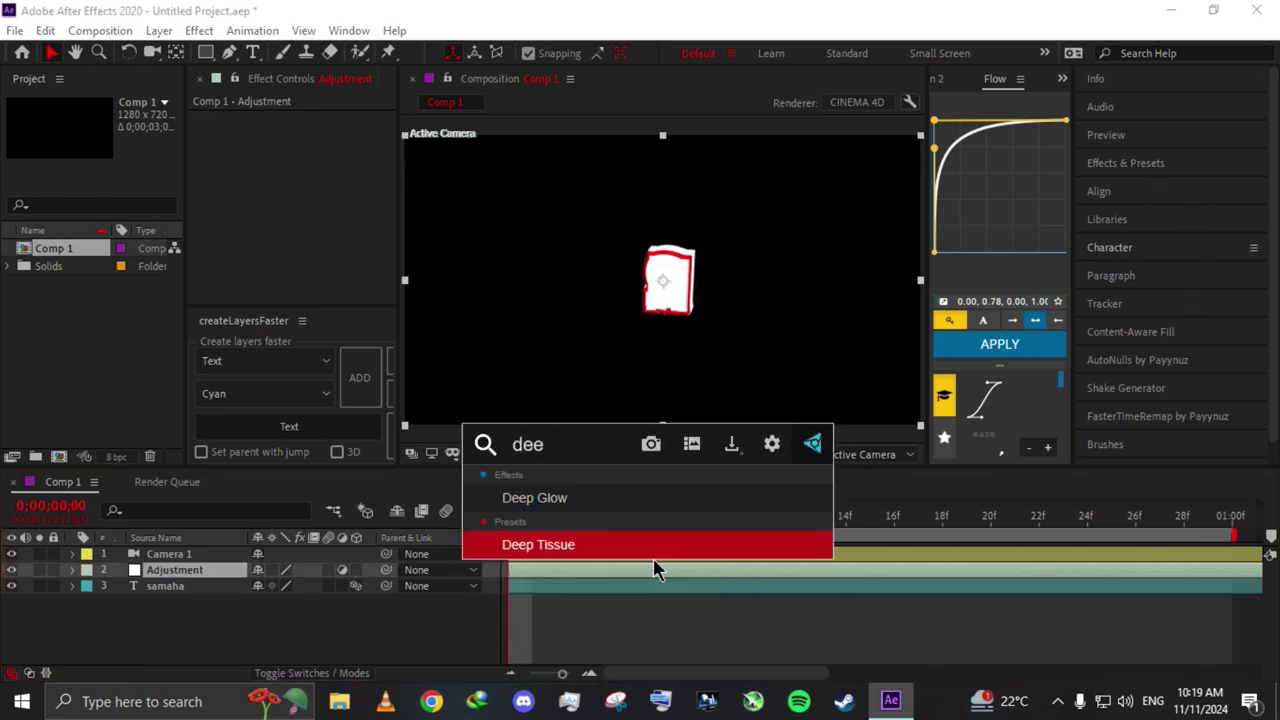
click(620, 505)
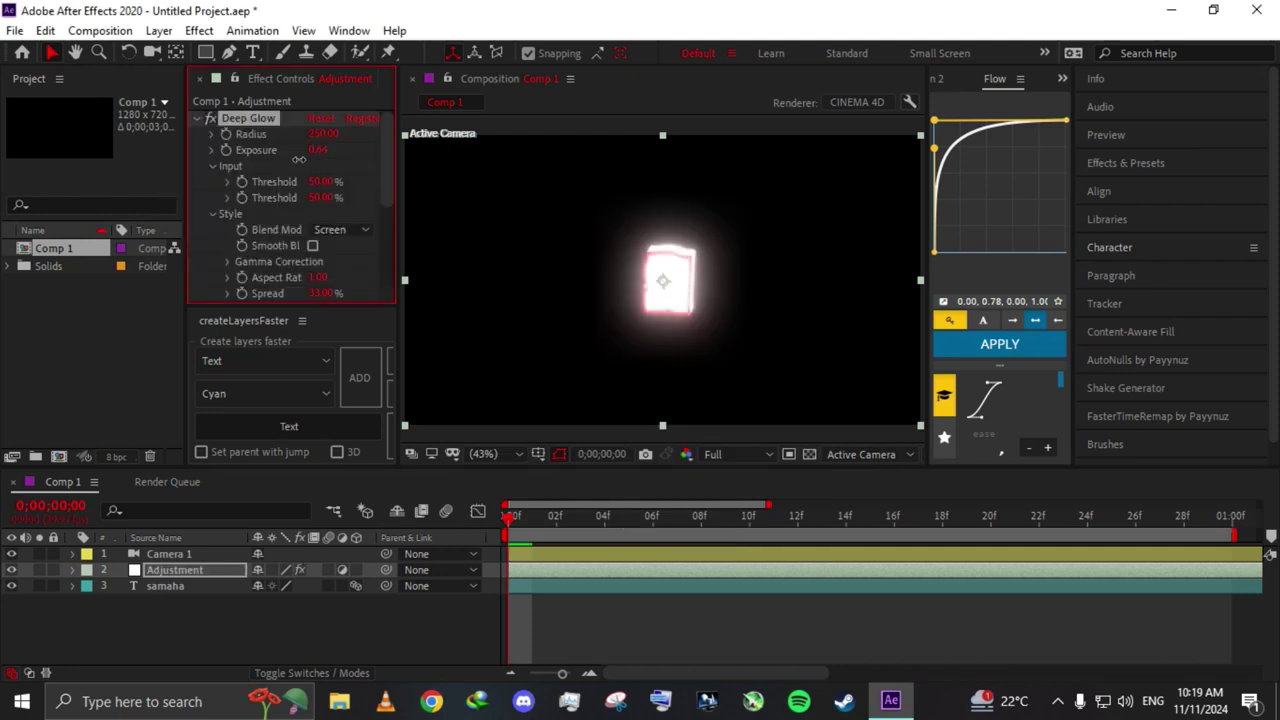
drag(298, 159, 292, 159)
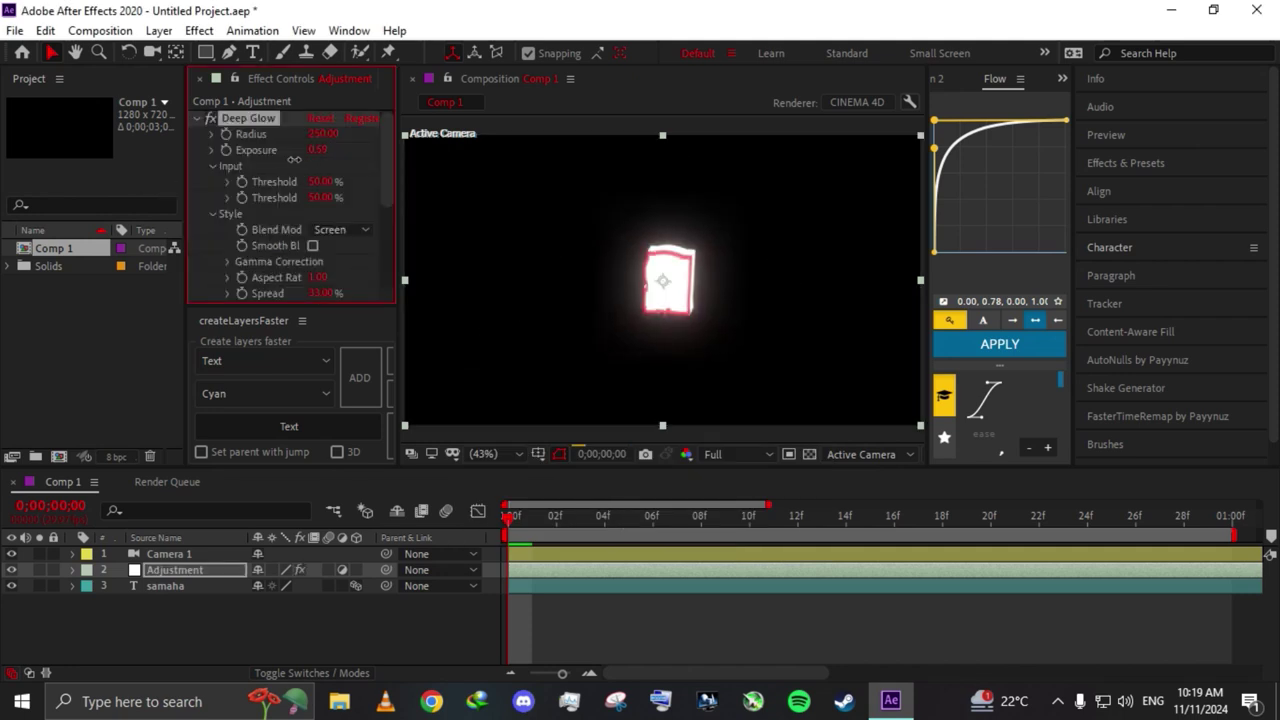
scroll(330, 270, down, 3)
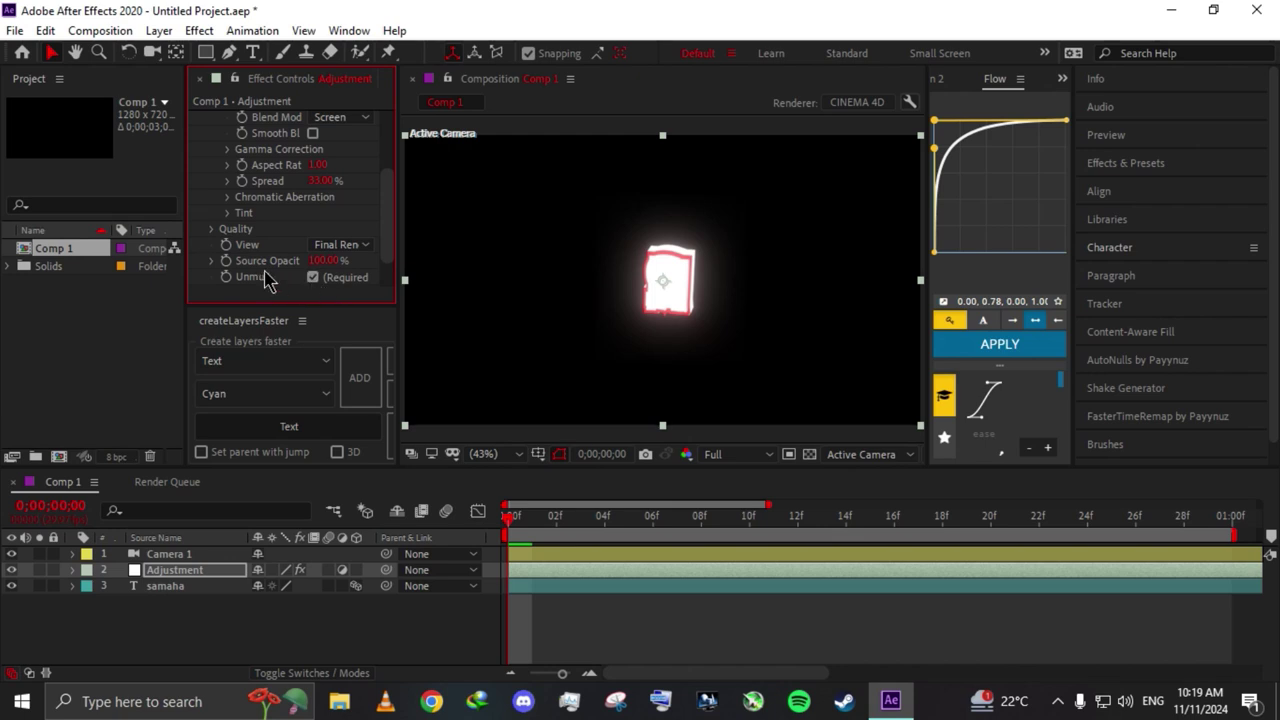
scroll(266, 275, up, 3)
click(197, 119)
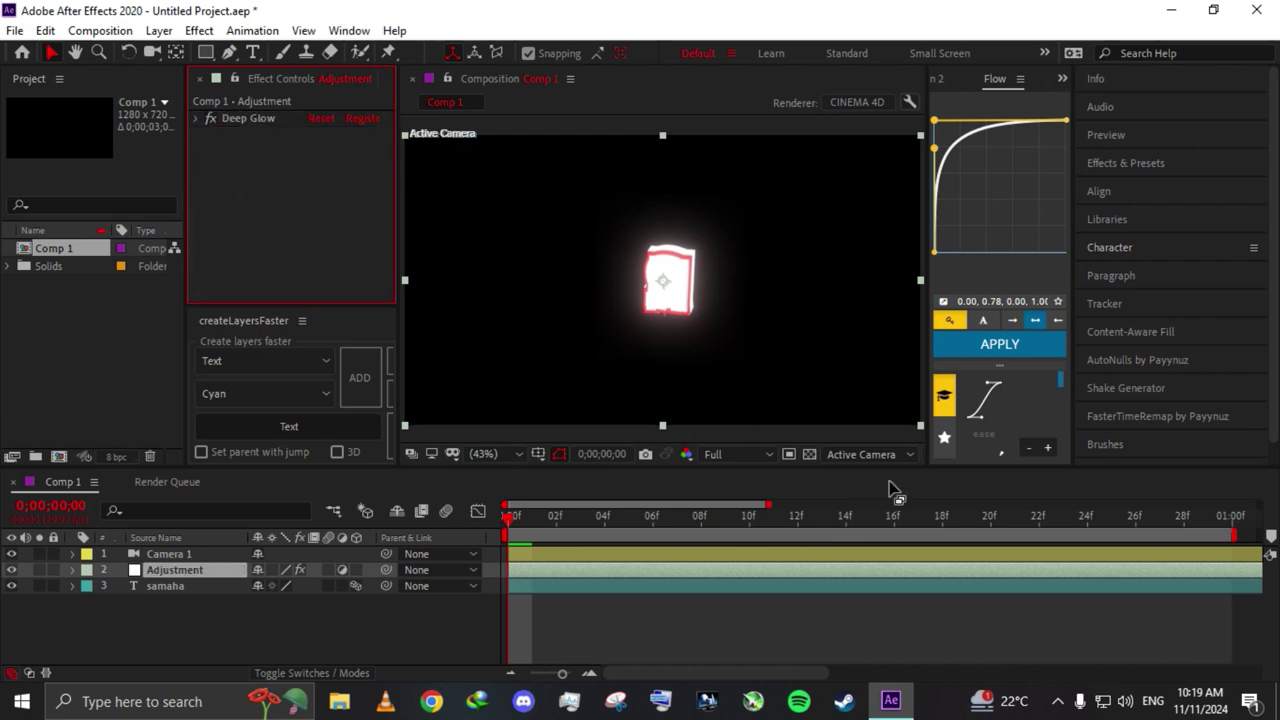
- Apply S_TextureFolded from the 'tex' search and move it above Deep Glow
key(ctrl+space)
text(te)
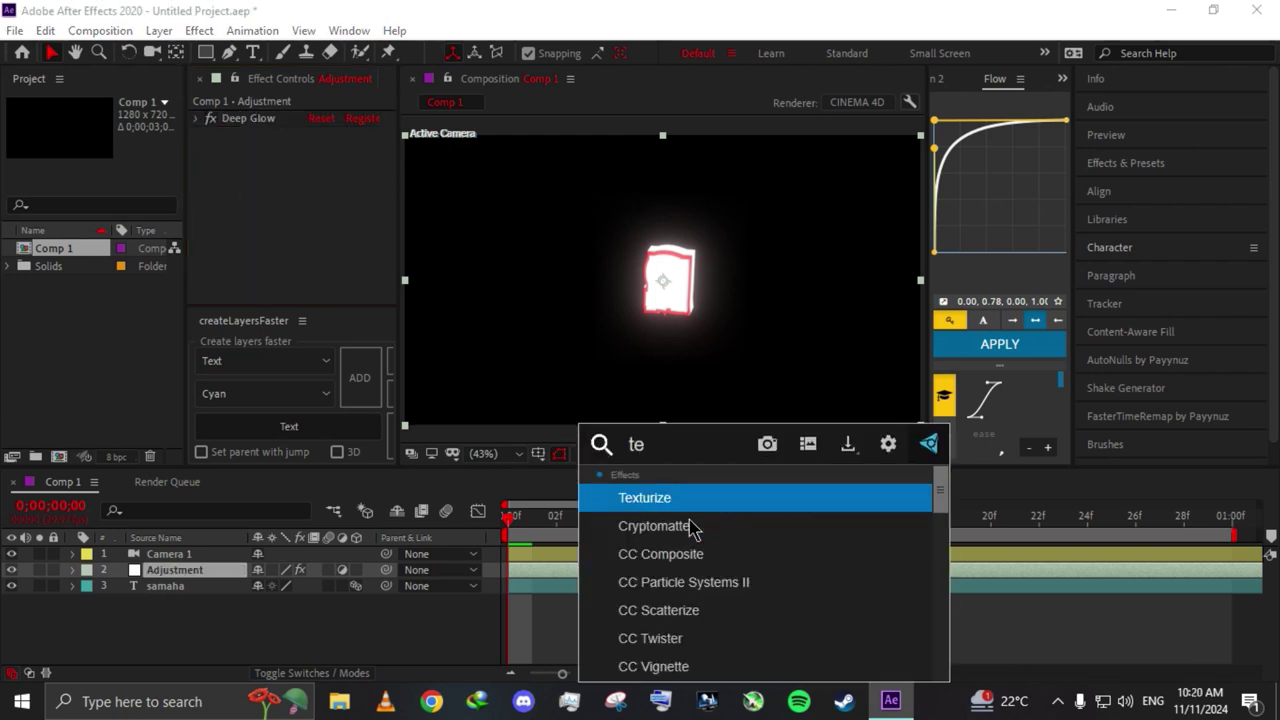
text(x)
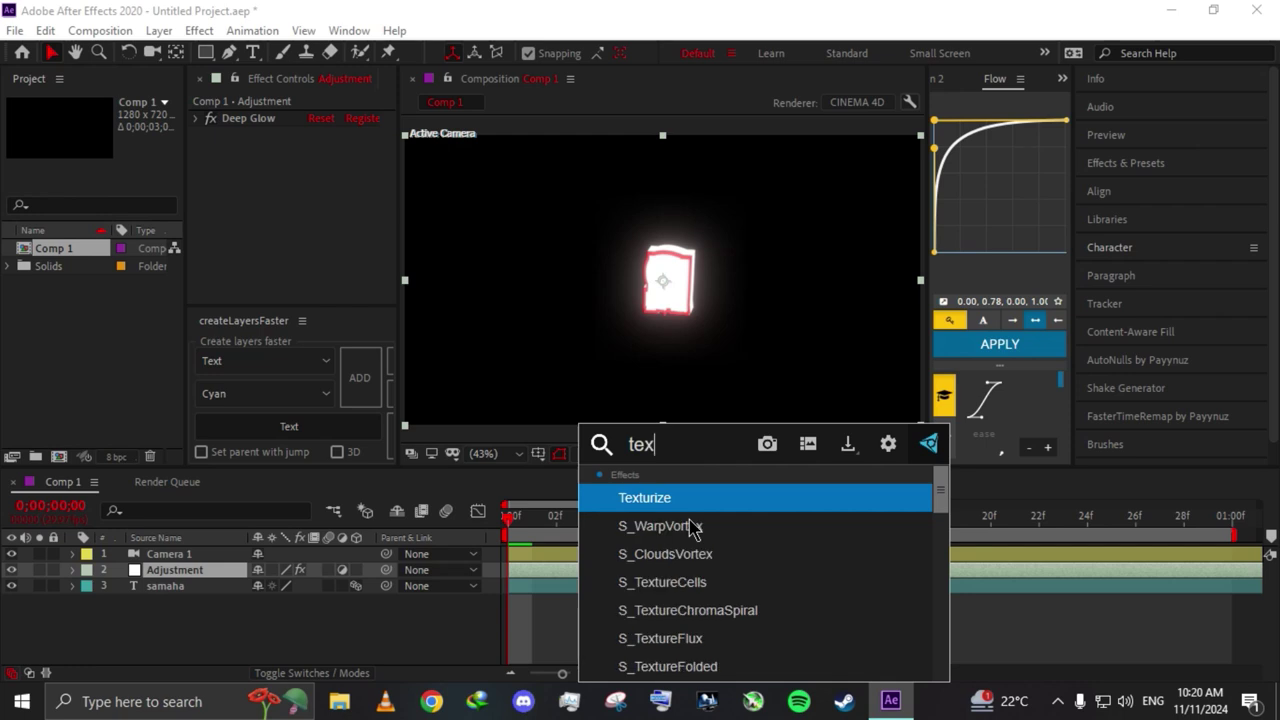
click(714, 666)
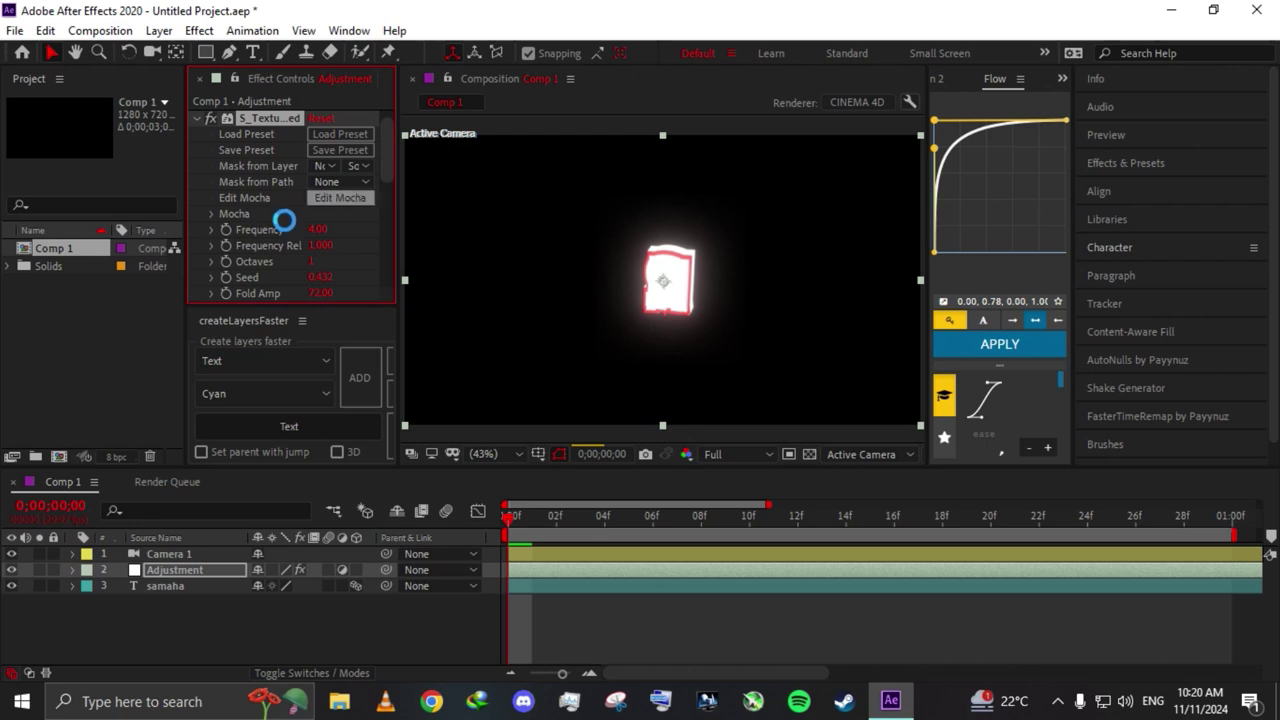
scroll(294, 194, down, 2)
scroll(294, 177, up, 3)
drag(272, 135, 265, 118)
- Set the texture's Combine mode to Difference and raise Frequency to about 6.2
scroll(314, 250, down, 3)
scroll(330, 280, down, 3)
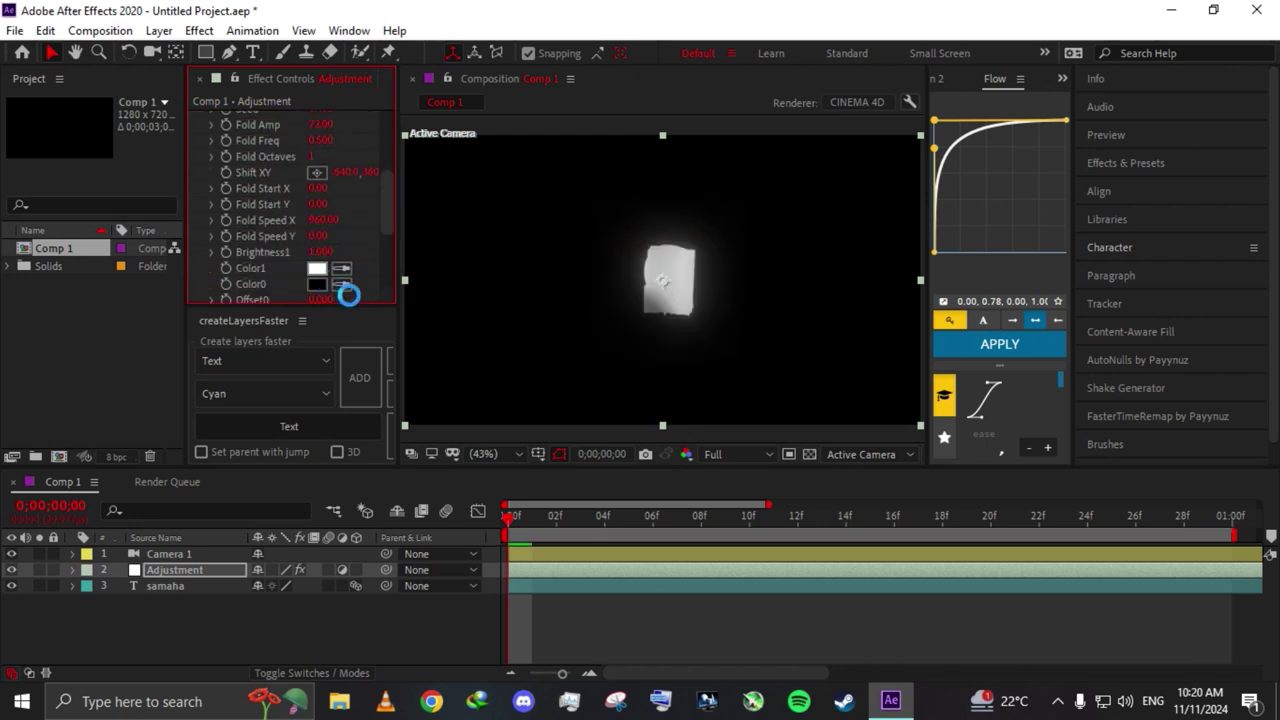
scroll(350, 280, down, 3)
click(356, 240)
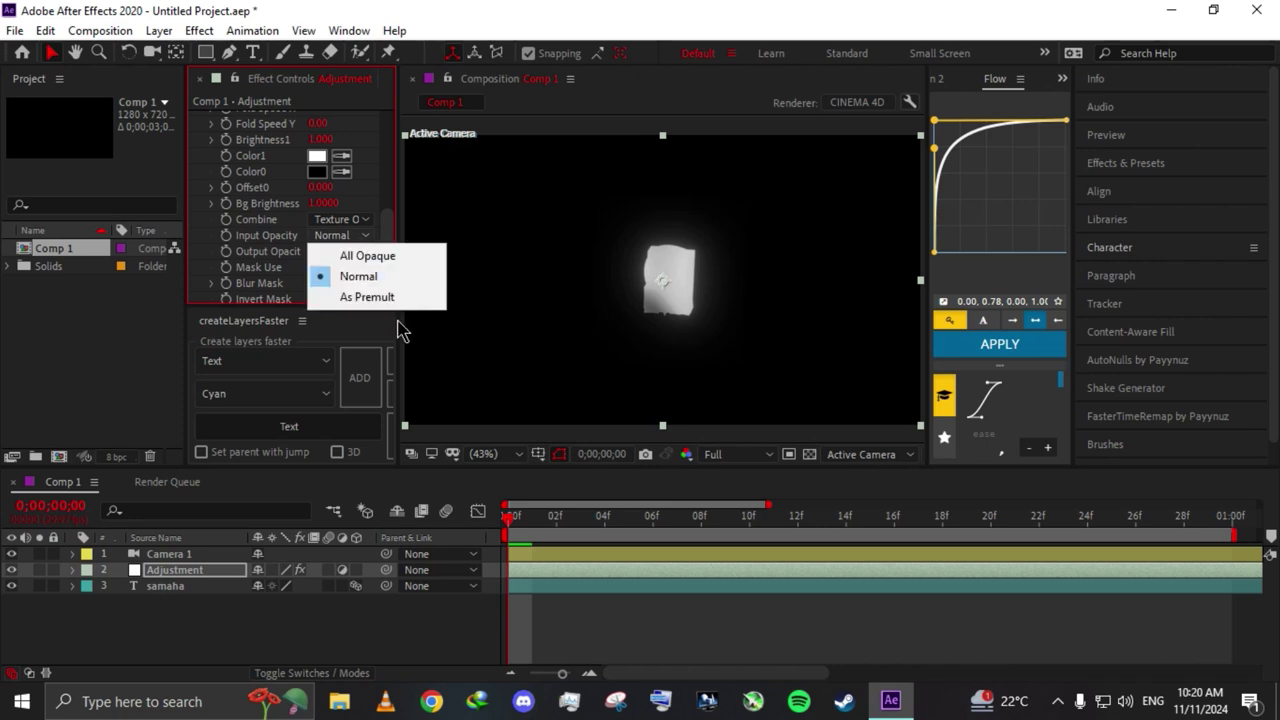
click(345, 219)
click(372, 322)
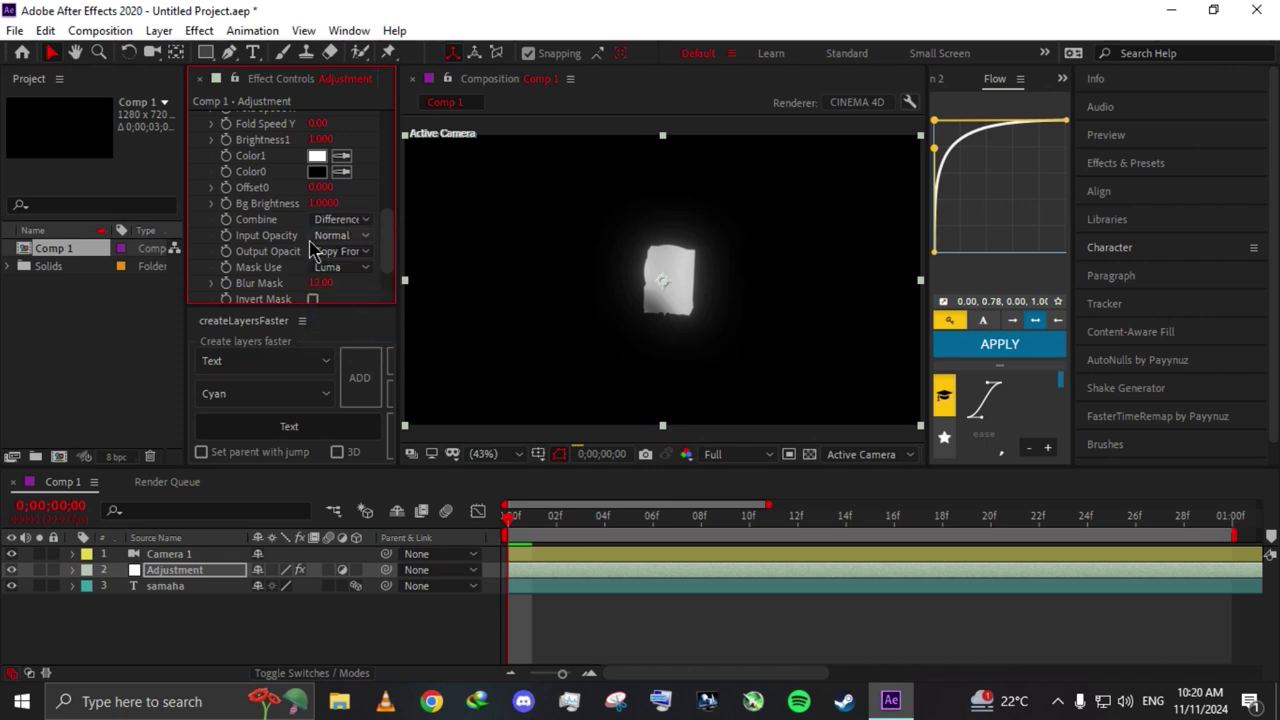
scroll(305, 235, up, 2)
scroll(305, 230, up, 3)
scroll(323, 213, up, 1)
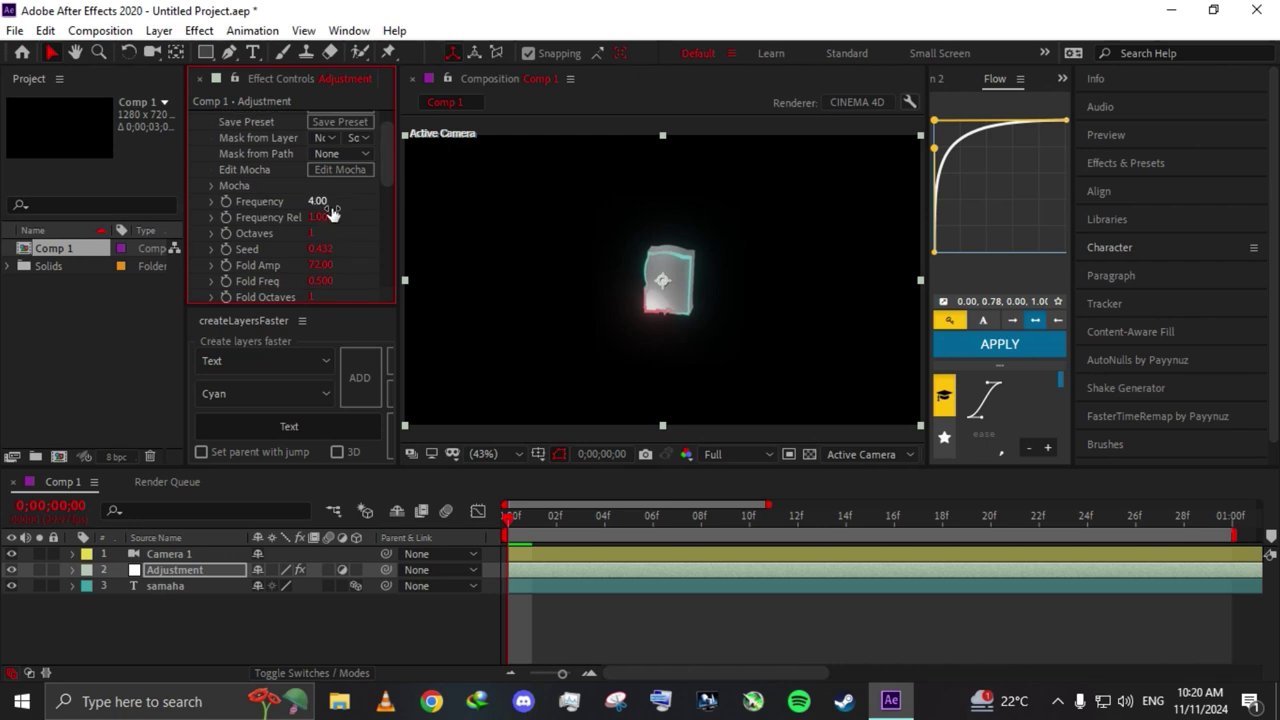
drag(347, 210, 344, 223)
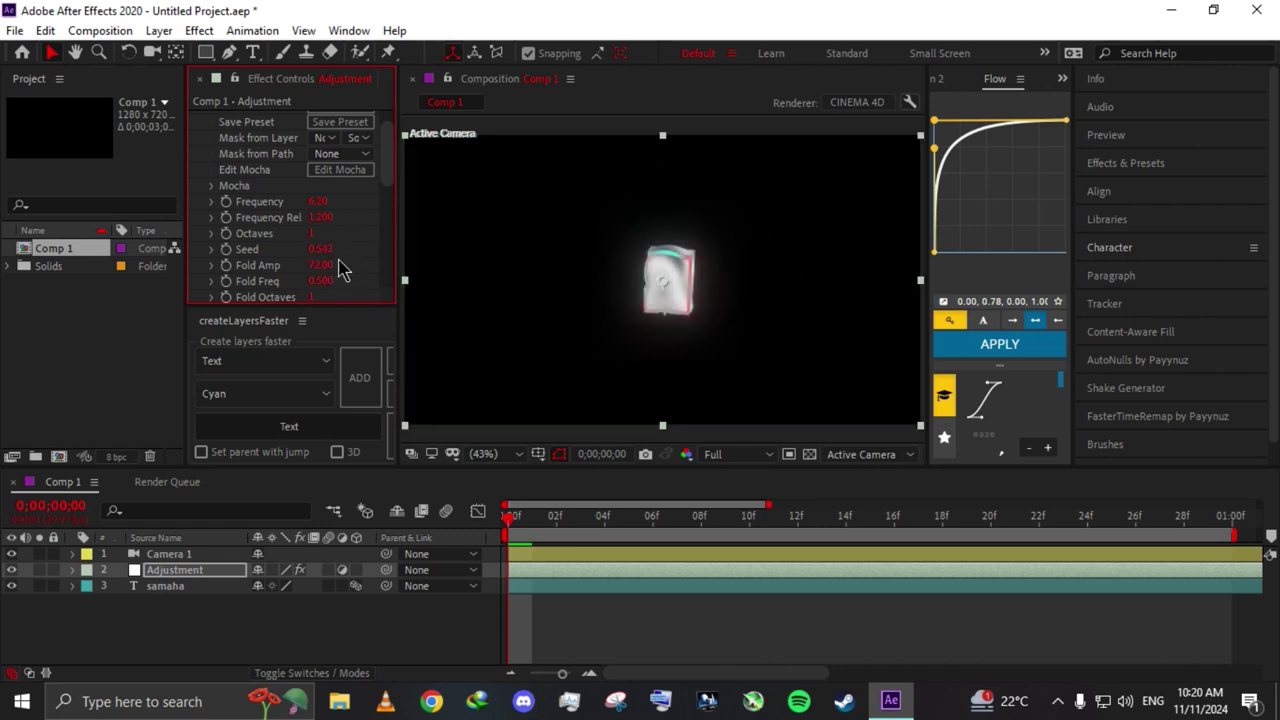
scroll(240, 210, up, 2)
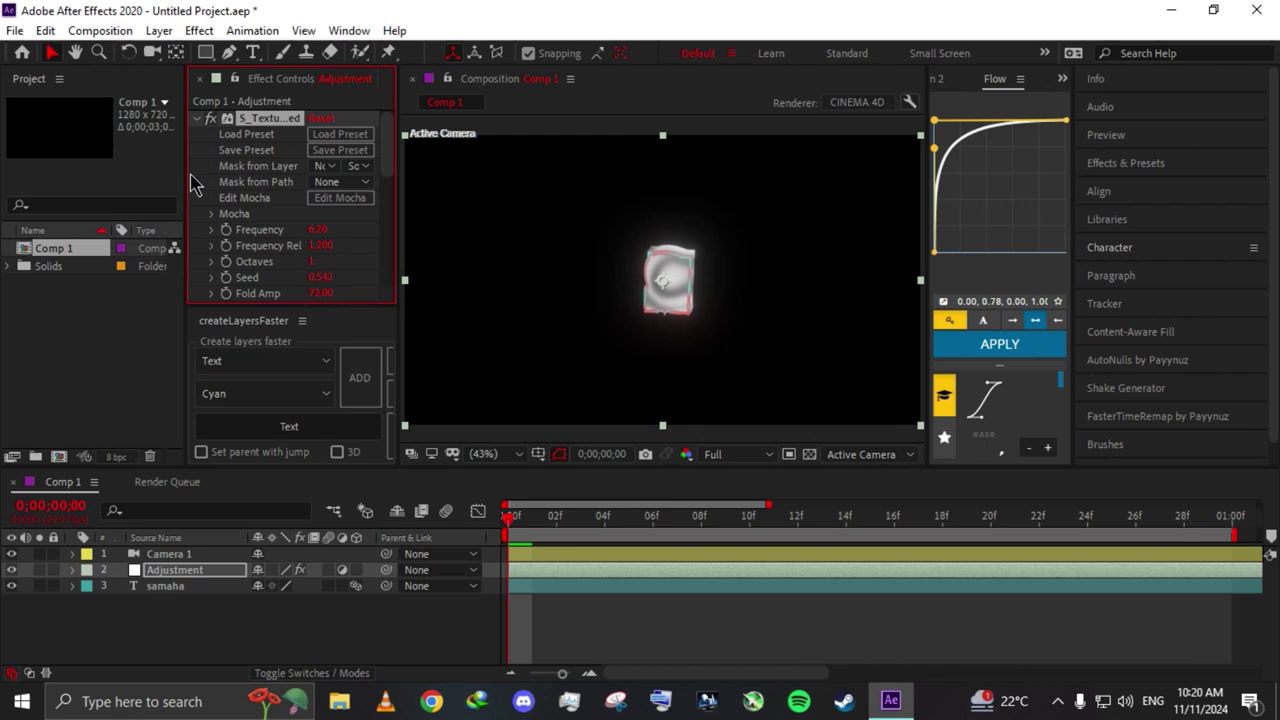
click(195, 119)
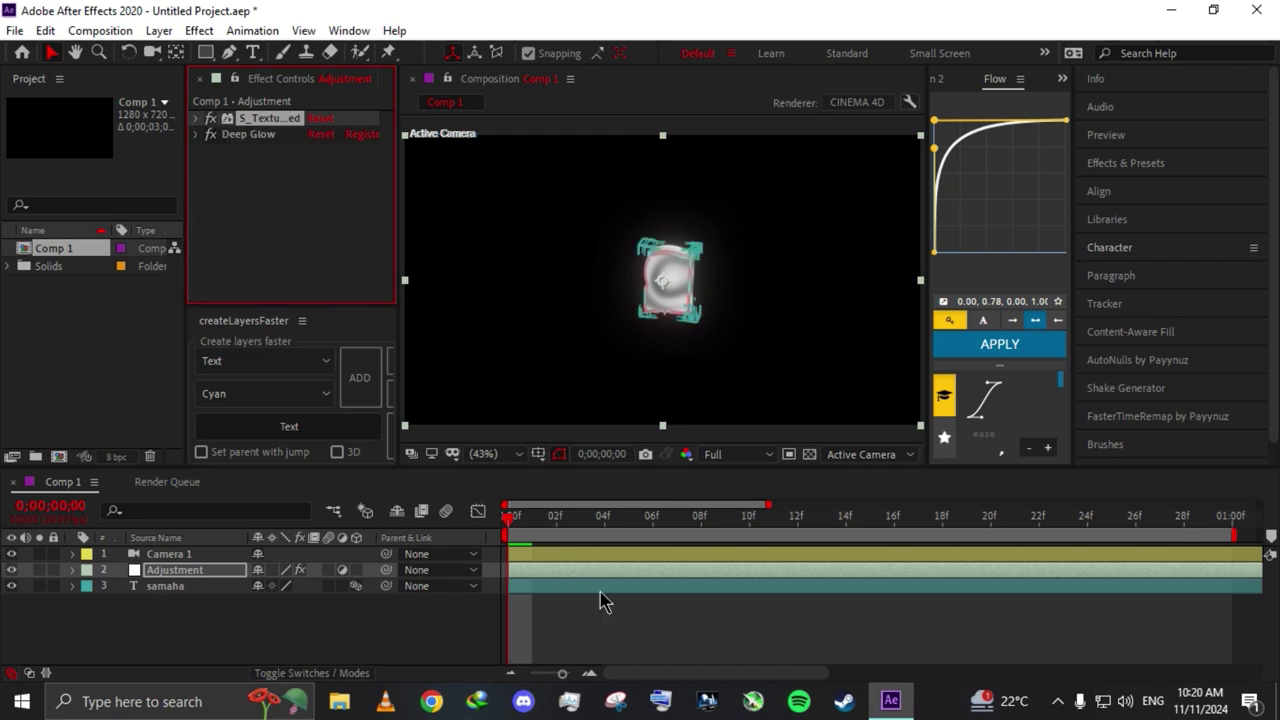
- Duplicate the Deep Glow effect with Ctrl+D and preview the glowing text
click(246, 138)
click(197, 134)
key(ctrl+d)
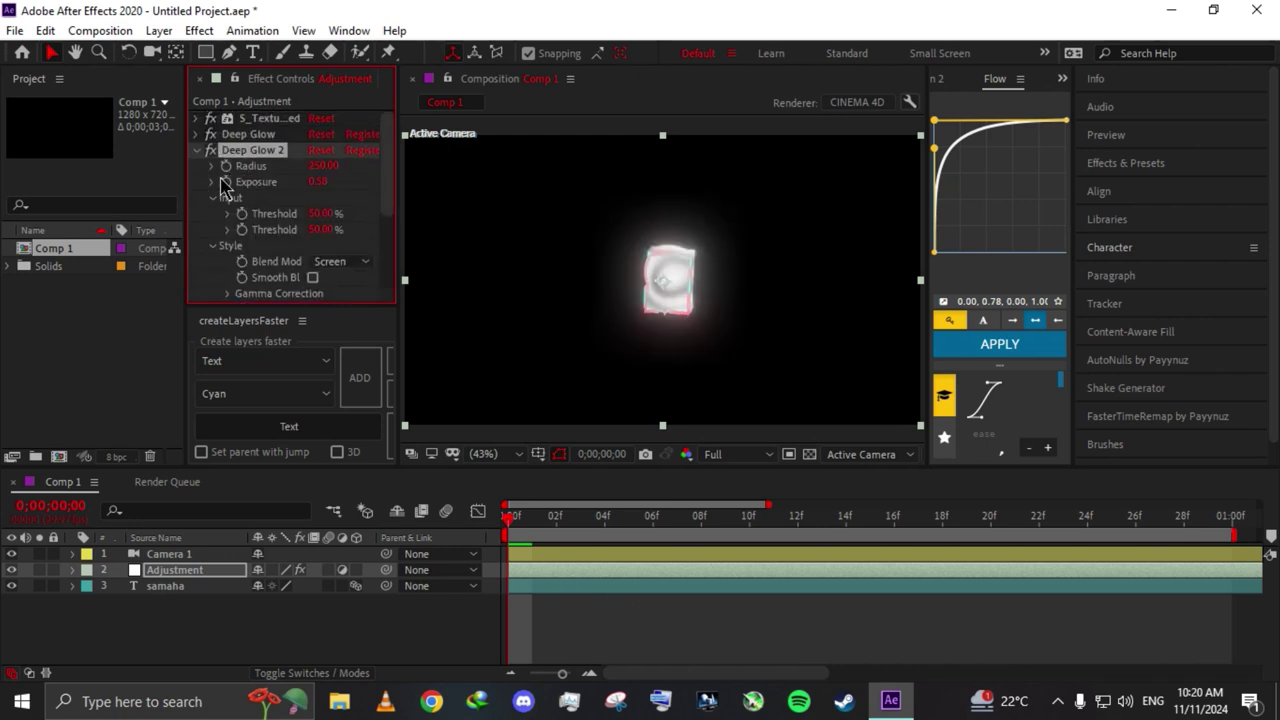
click(197, 150)
click(714, 627)
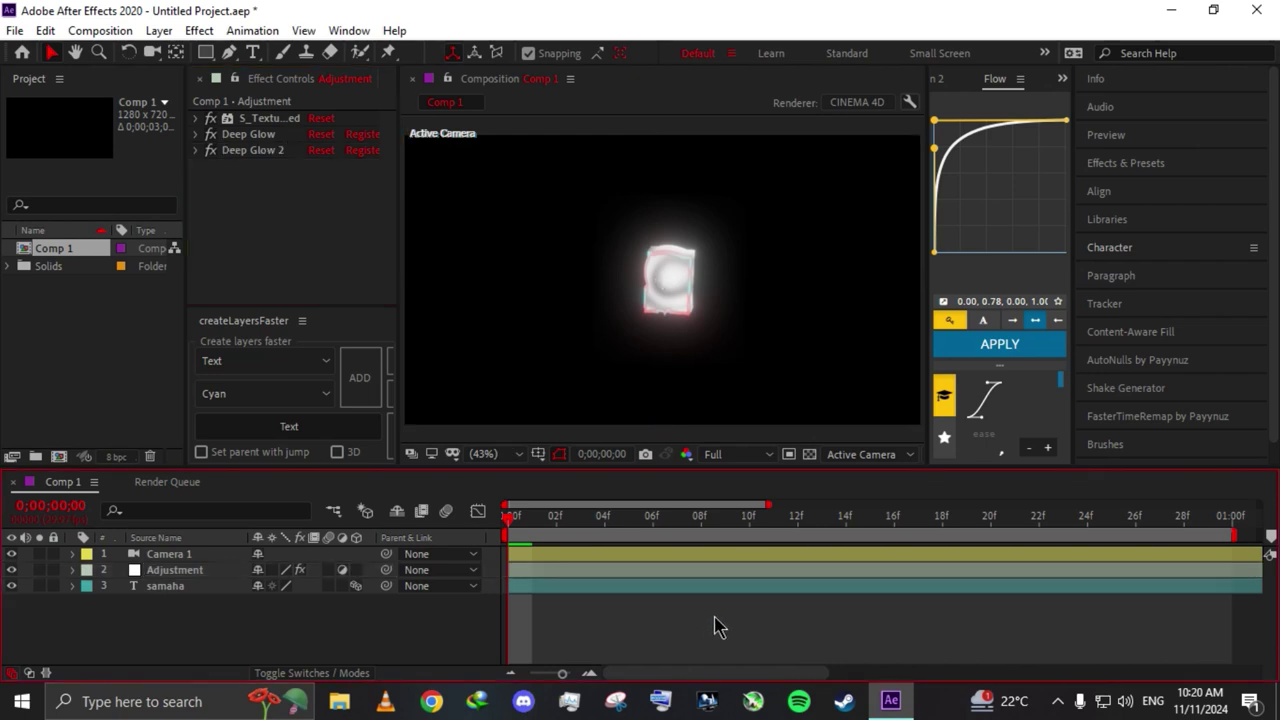
key(space)
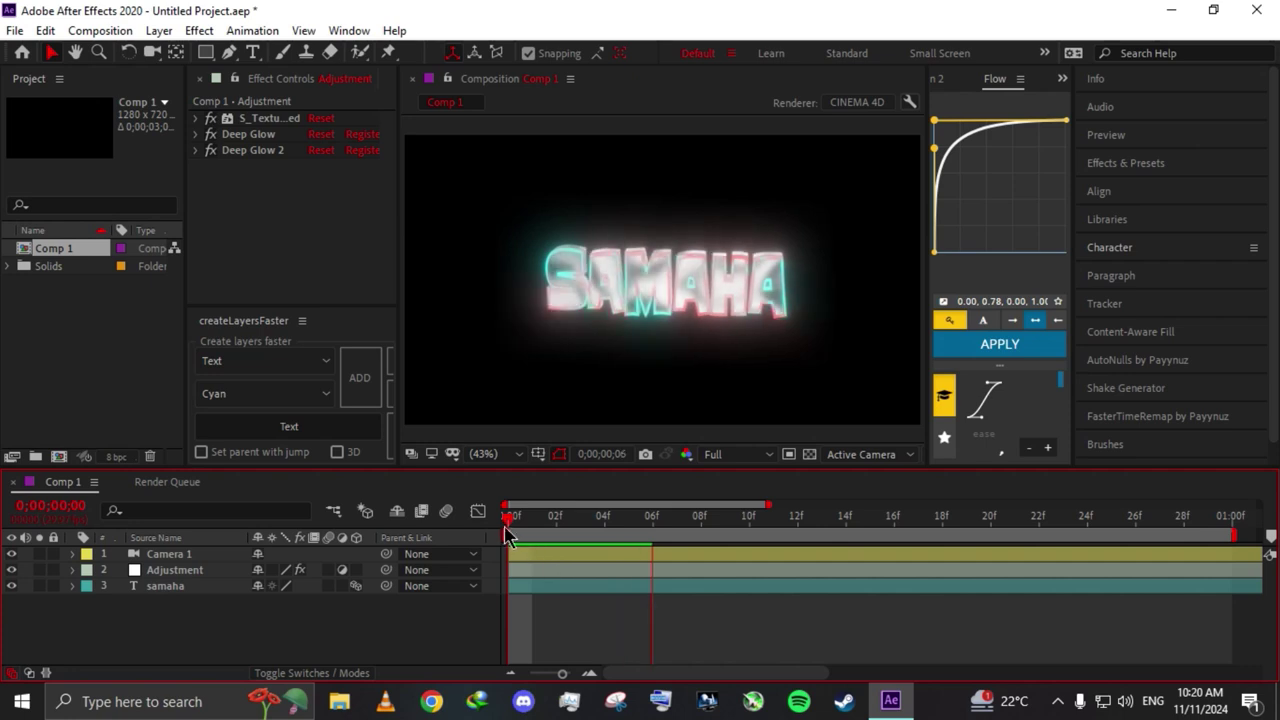
- At frame 4, switch off the duplicate Deep Glow 2 to compare, then delete it
click(606, 522)
click(210, 150)
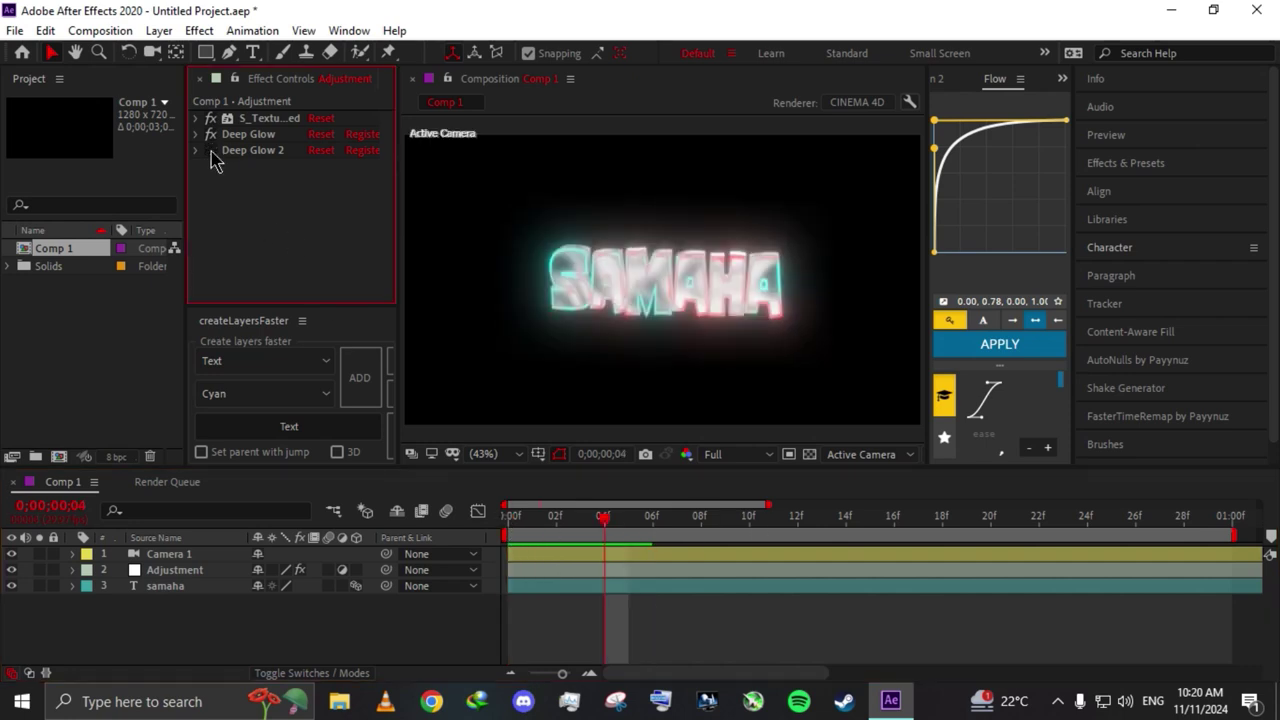
click(230, 151)
key(Delete)
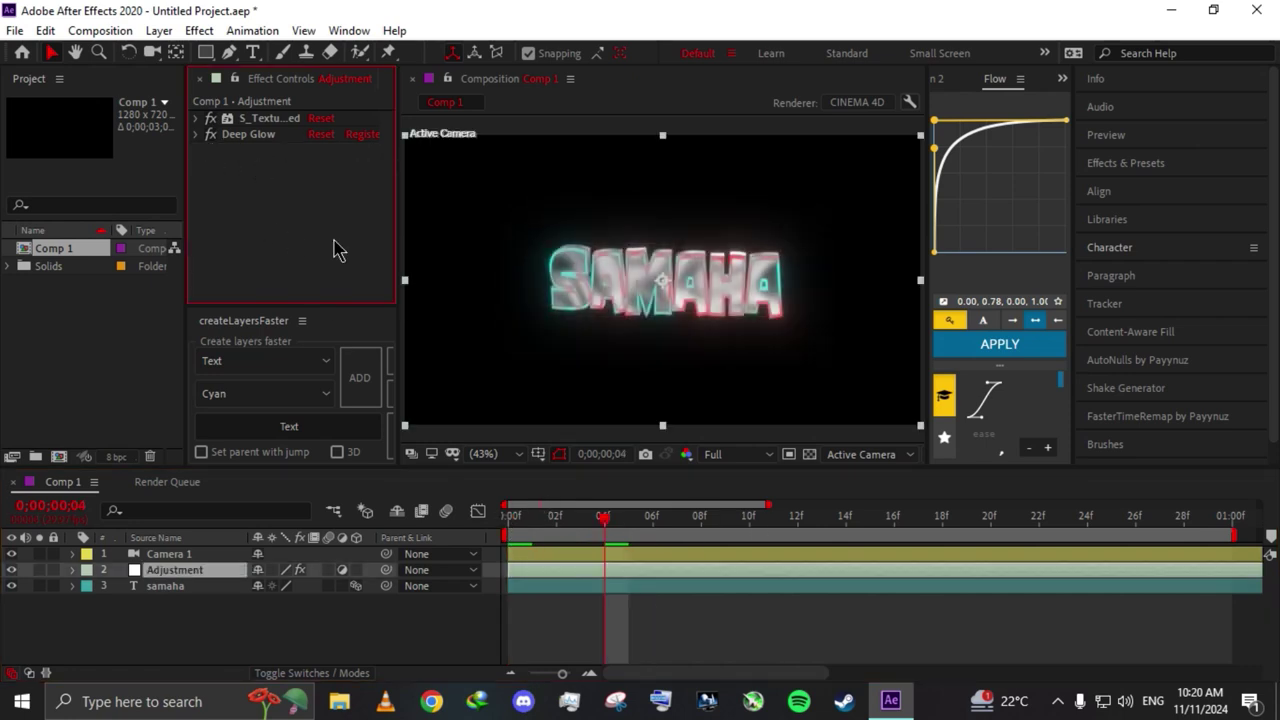
- Enable Smooth Blend on the remaining Deep Glow and return to the first frame
click(195, 134)
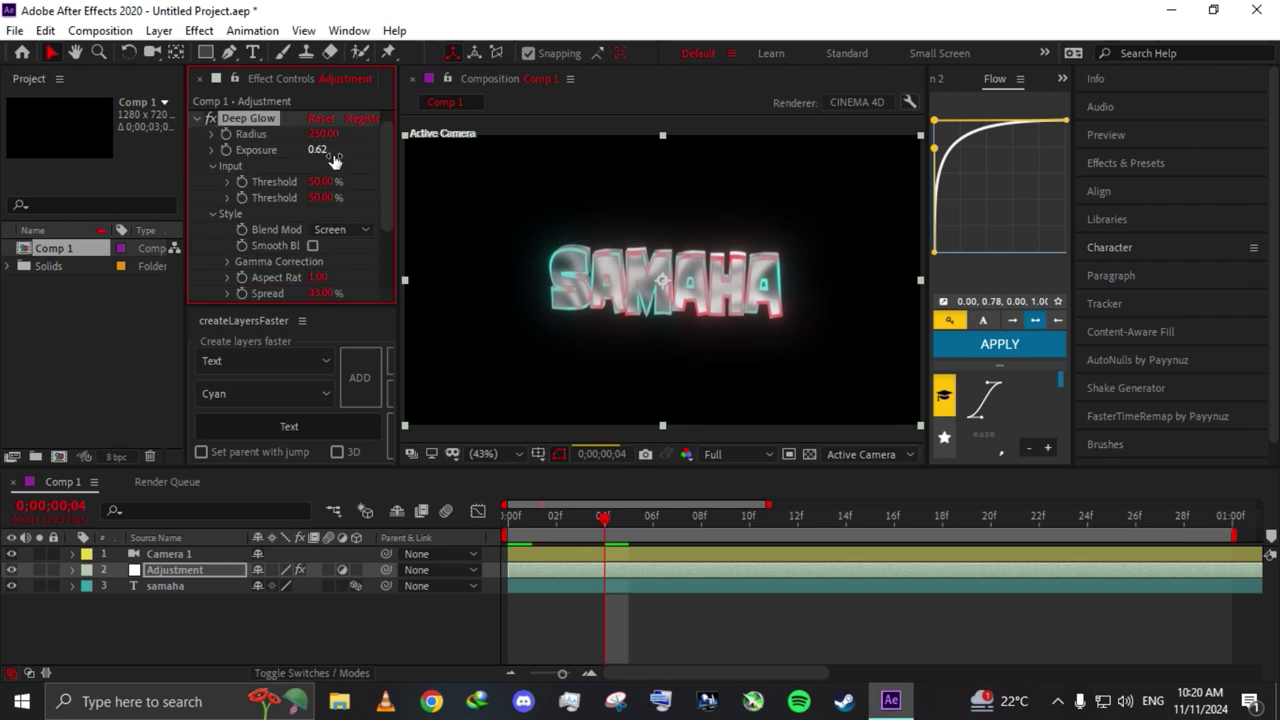
click(312, 245)
scroll(220, 185, up, 1)
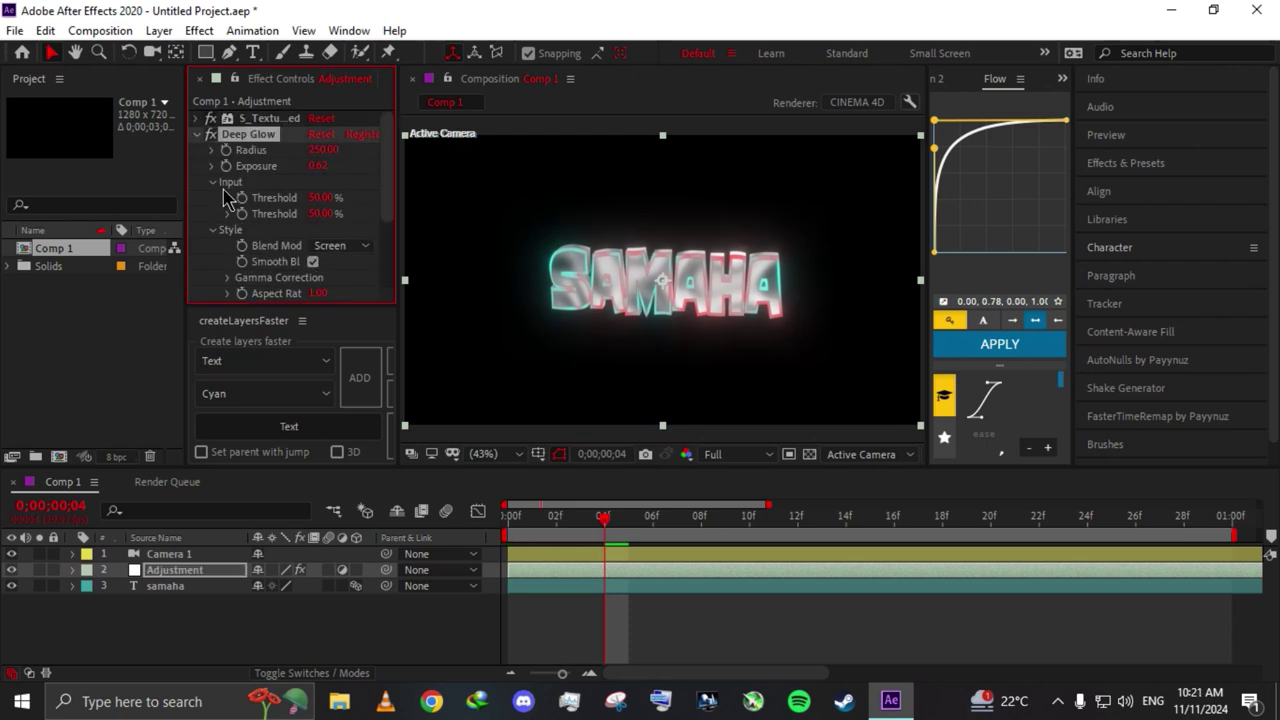
click(196, 134)
click(492, 528)
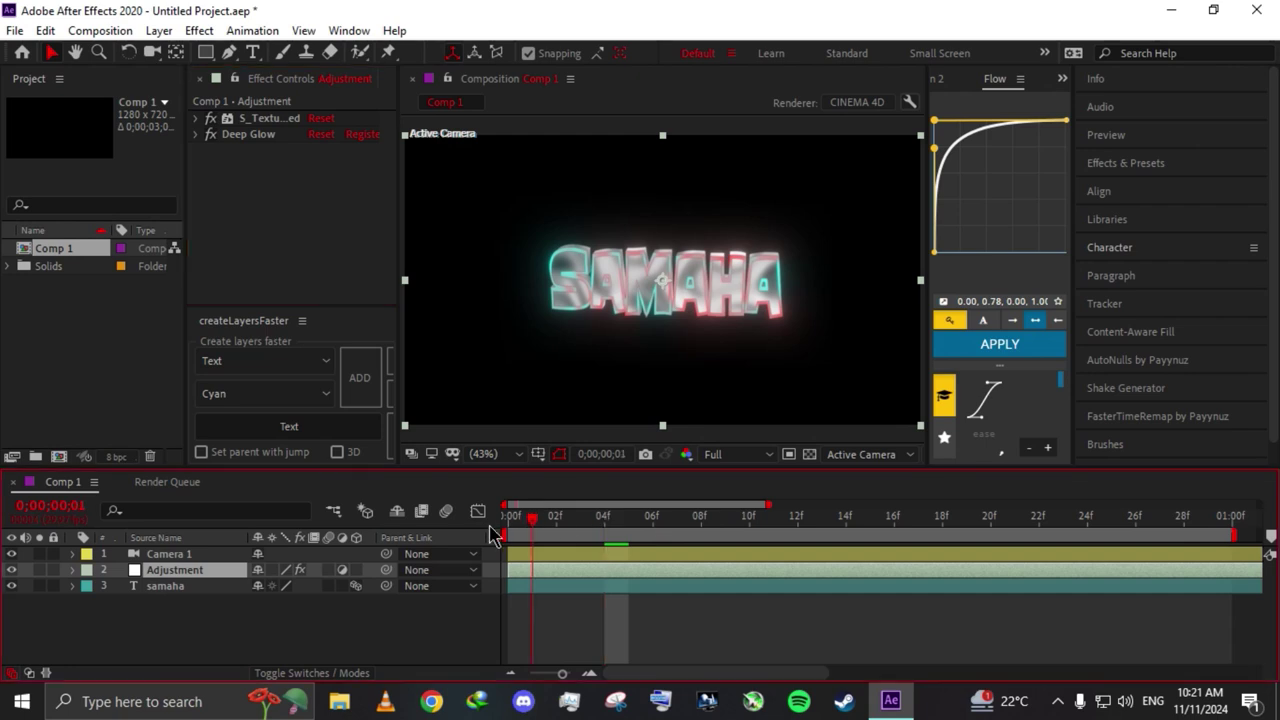
key(Home)
key(space)
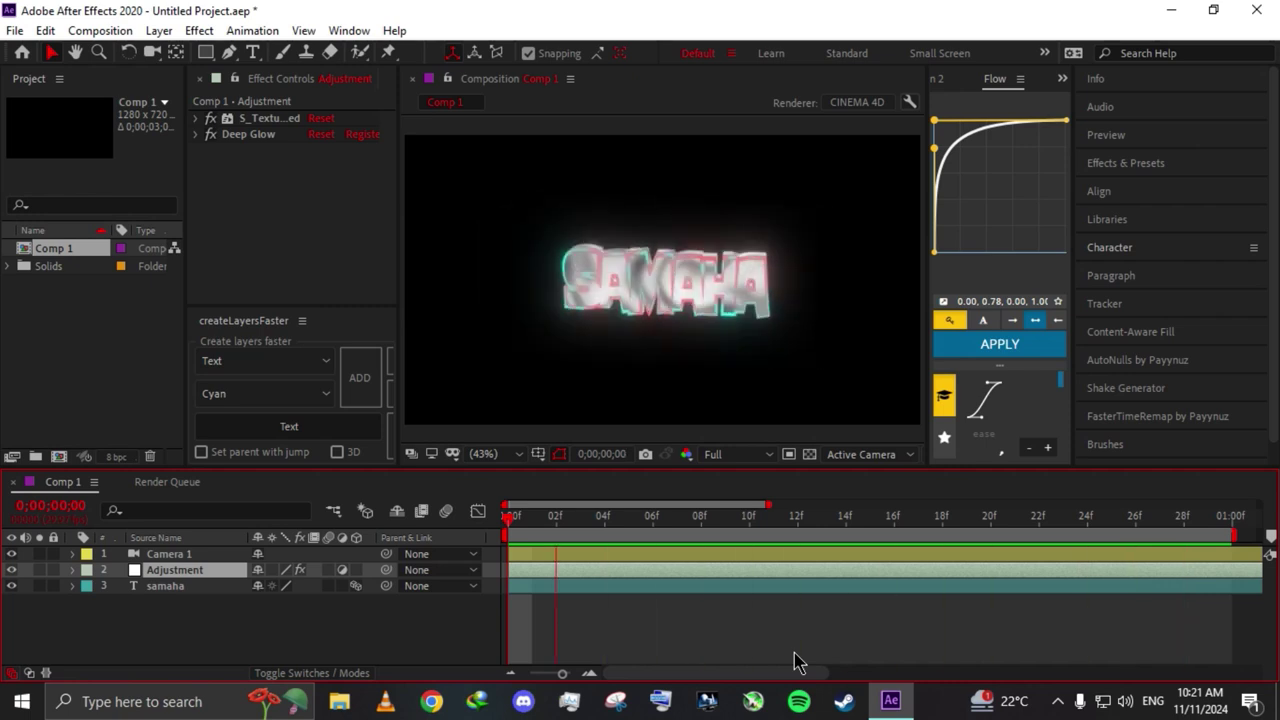
click(510, 530)
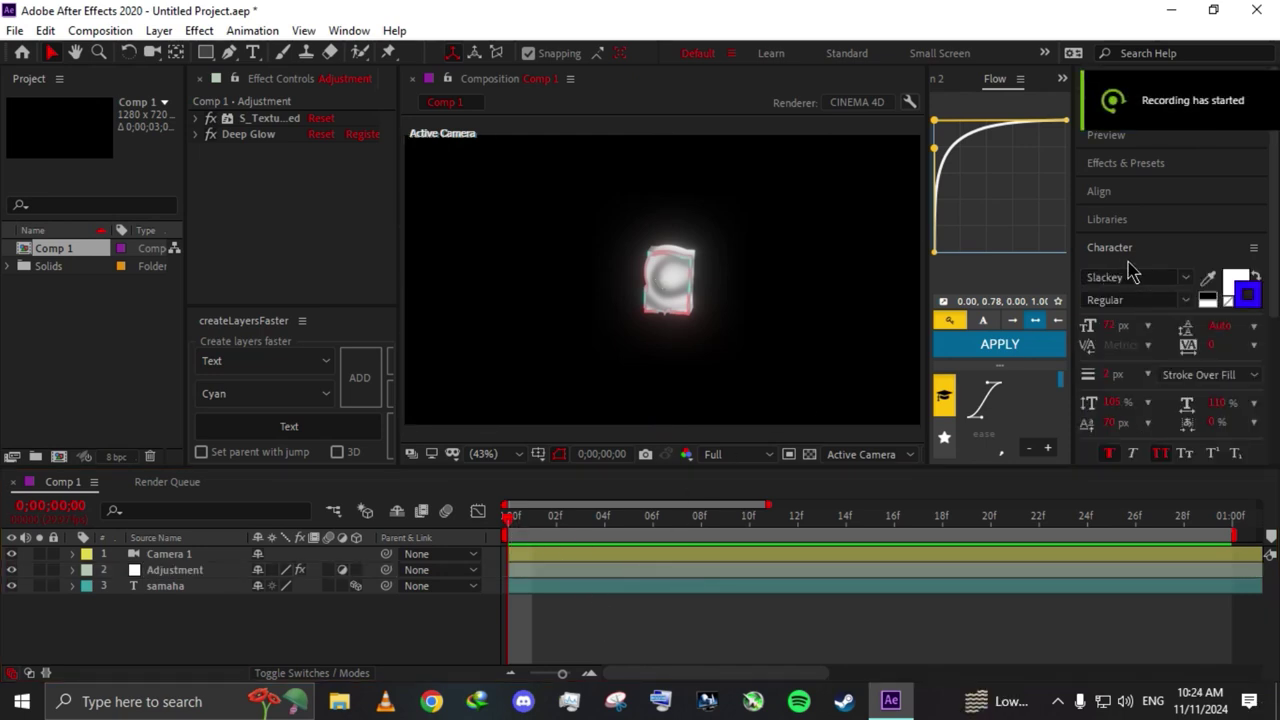
- Apply 4-Color Gradient to the Adjustment layer and move it above Deep Glow
click(558, 577)
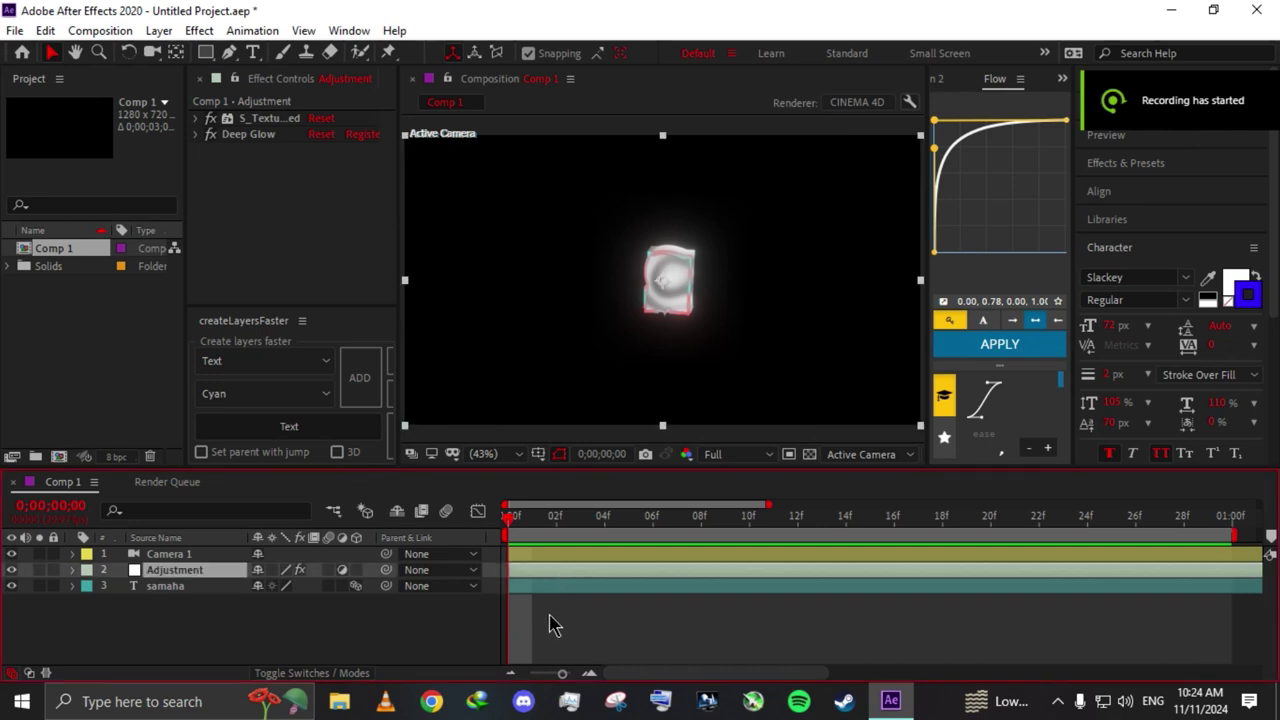
key(ctrl+space)
text(g)
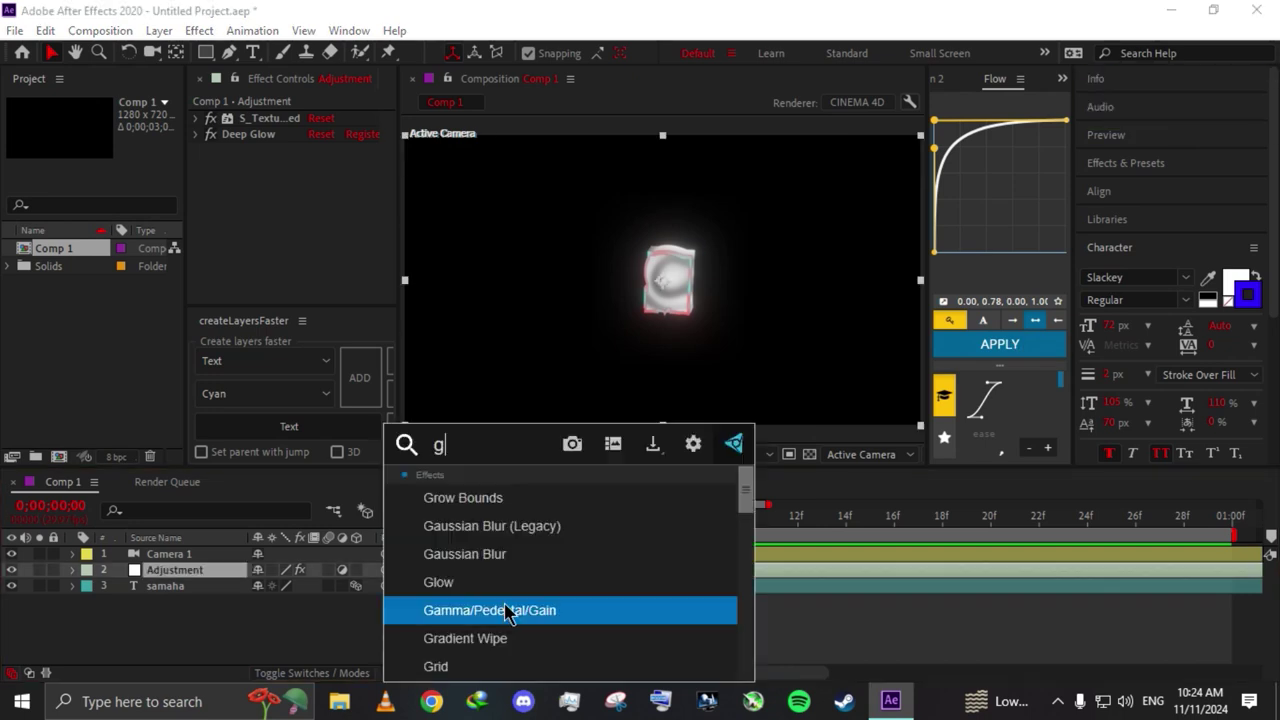
text(radien)
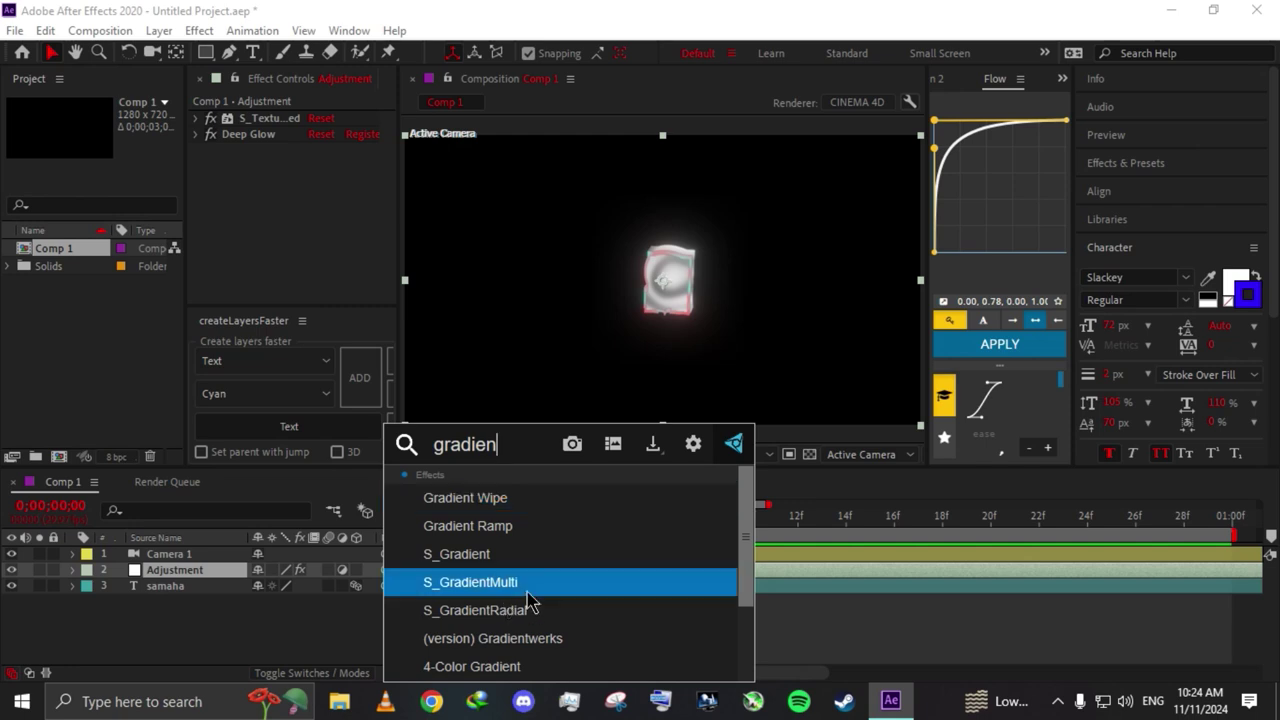
click(500, 666)
scroll(212, 157, up, 1)
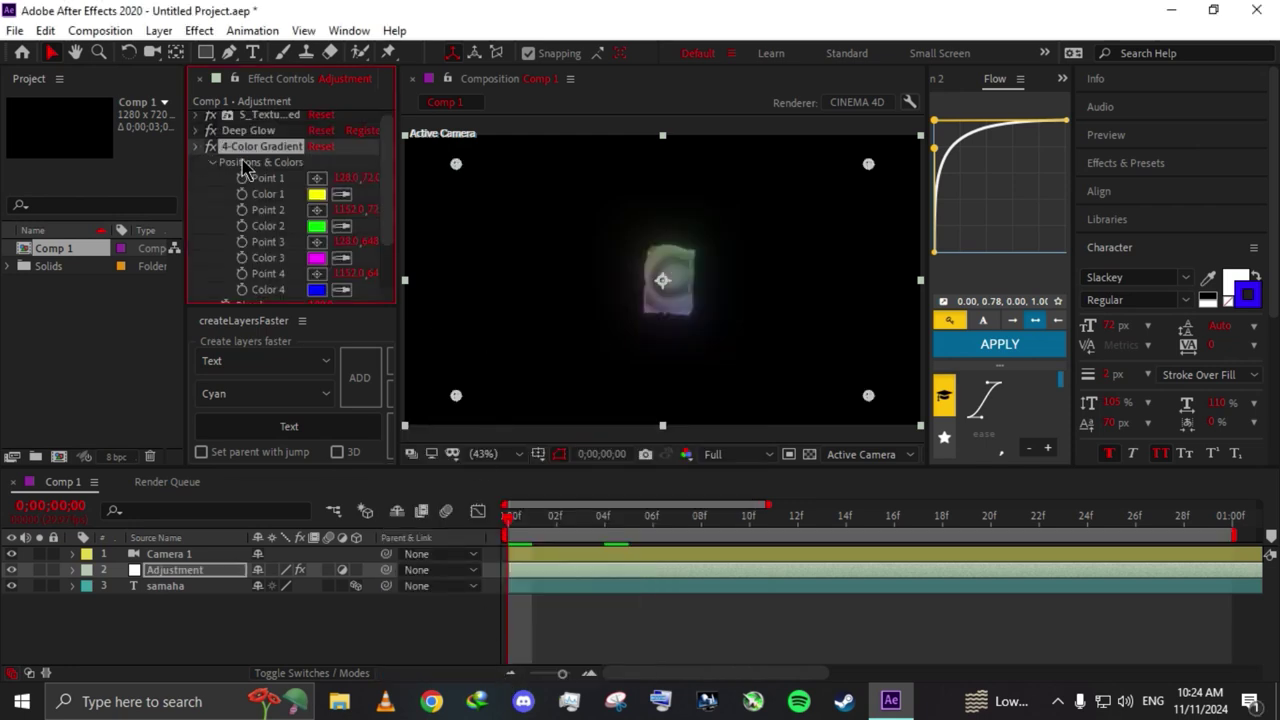
click(197, 150)
drag(258, 150, 264, 134)
- Set the 4-Color Gradient's blending mode to Hard Light
click(196, 134)
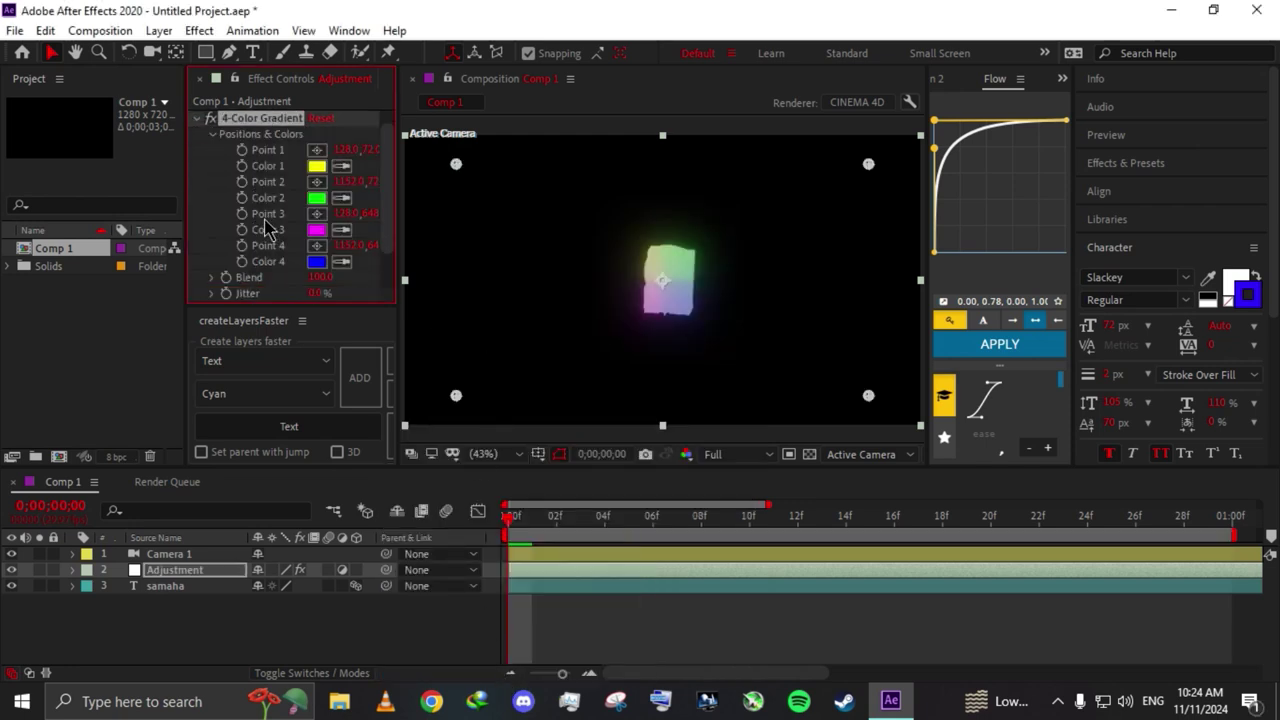
scroll(290, 220, down, 2)
click(345, 278)
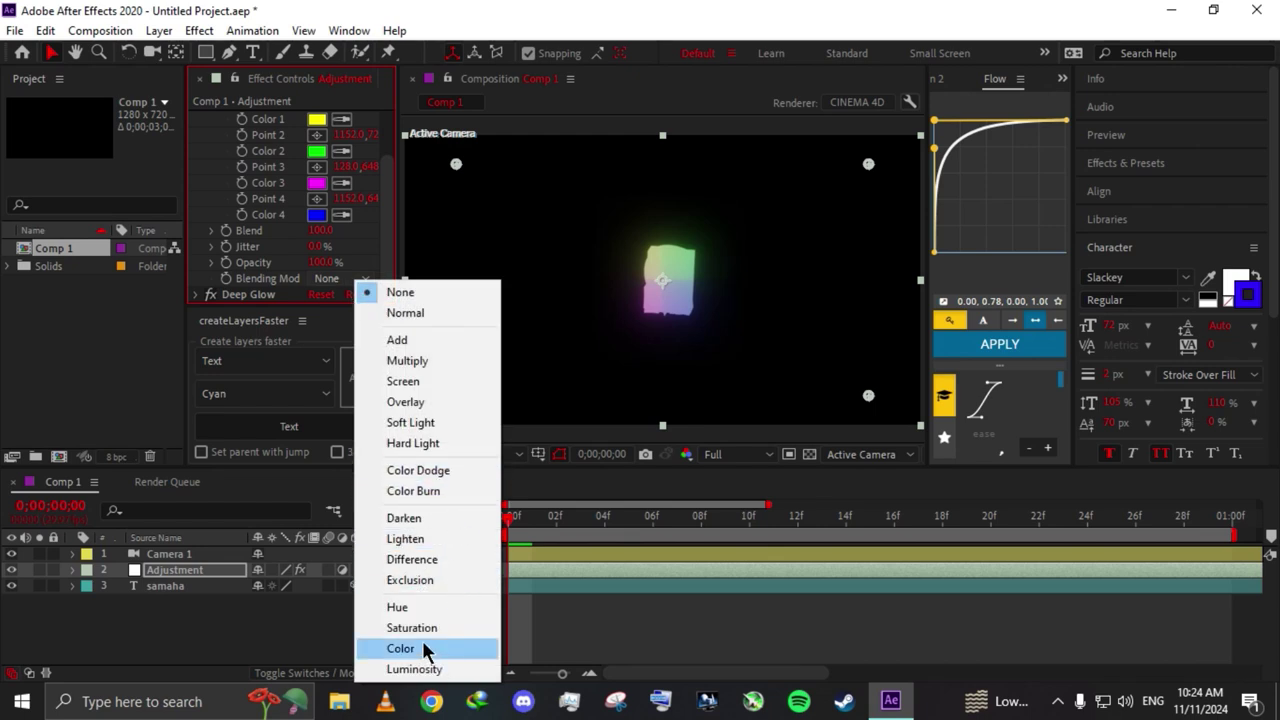
click(413, 443)
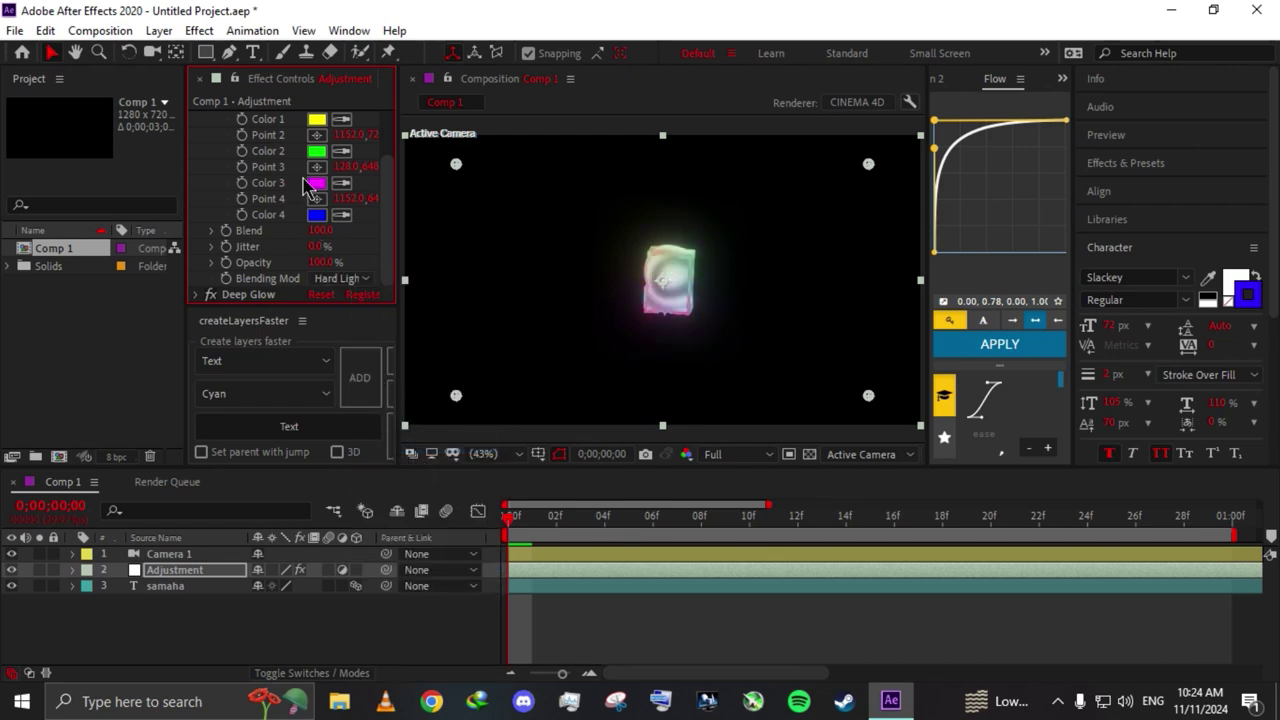
- Make the gradient's Color 1 blue and Color 3 green
scroll(338, 170, up, 1)
click(341, 147)
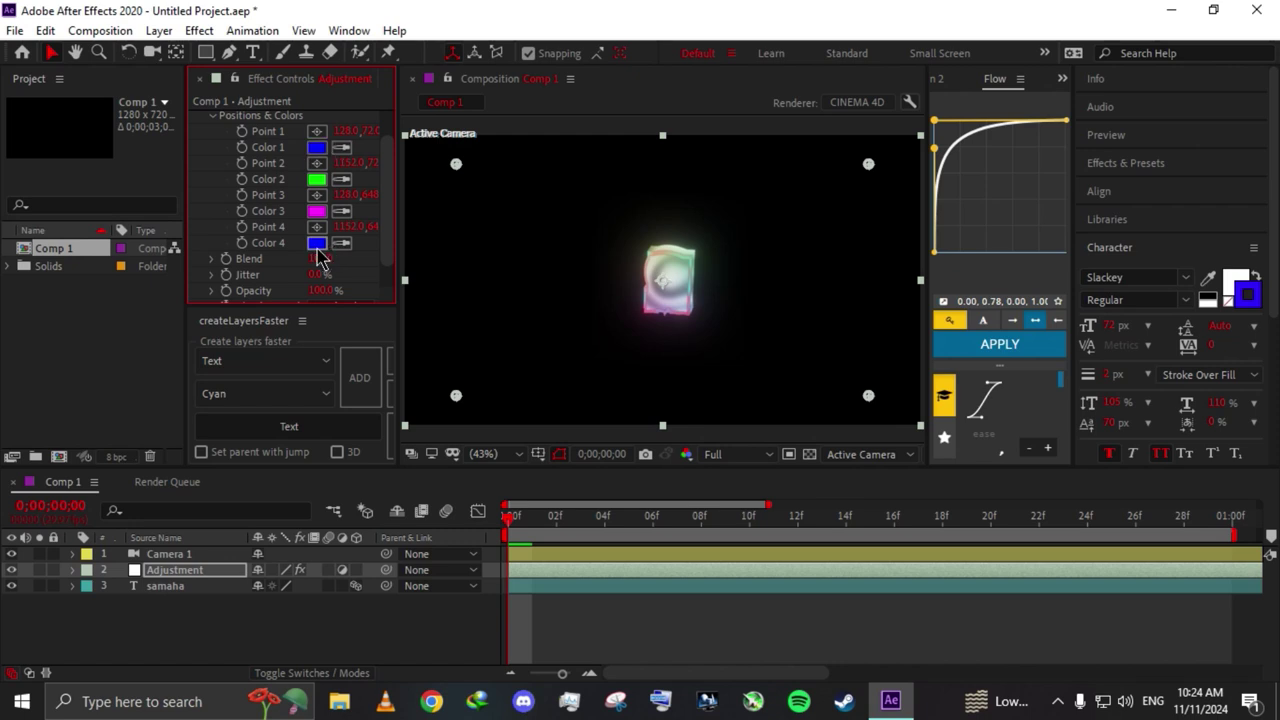
click(316, 243)
click(341, 211)
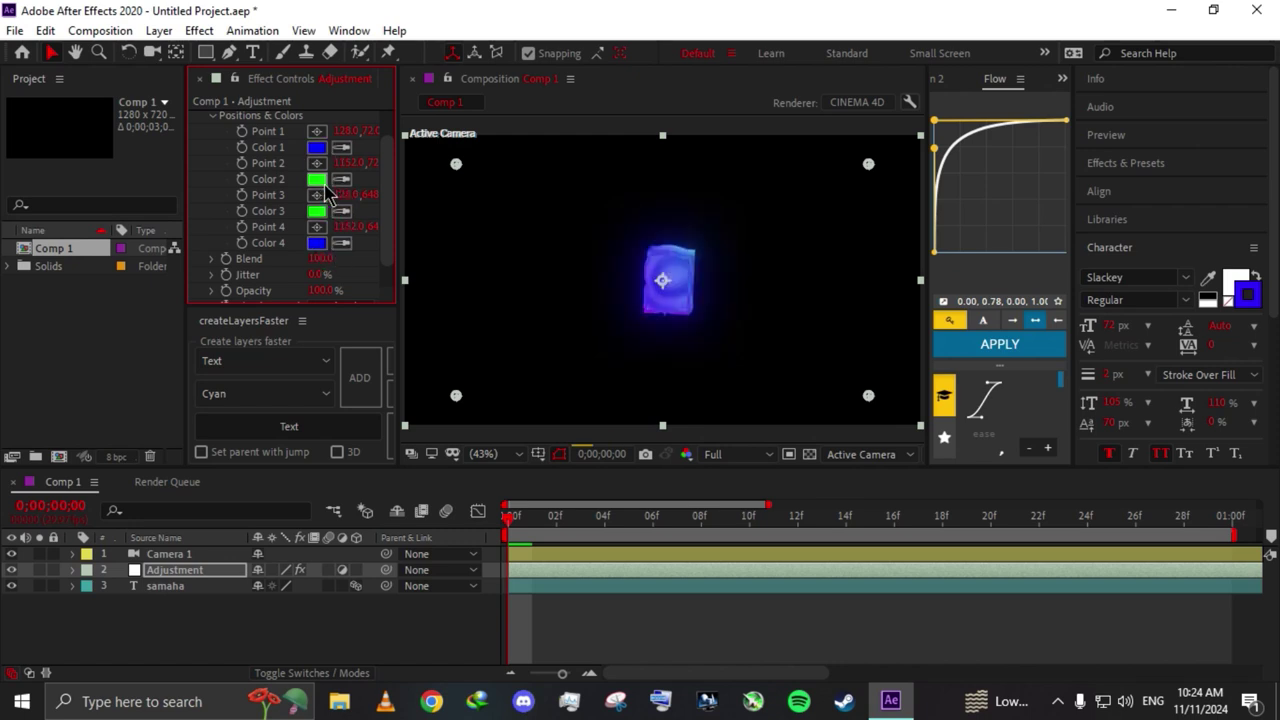
click(316, 180)
scroll(300, 200, up, 1)
click(197, 134)
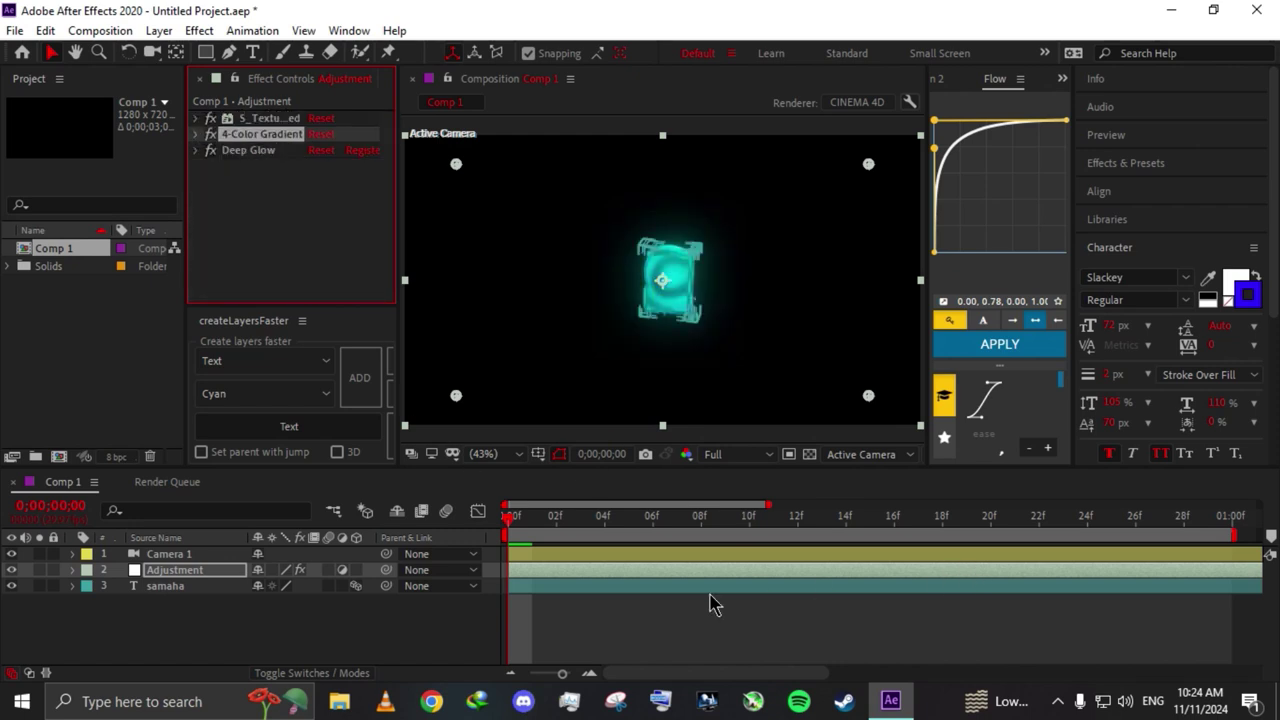
- Give the samaha text a blue stroke and preview the animation
click(585, 595)
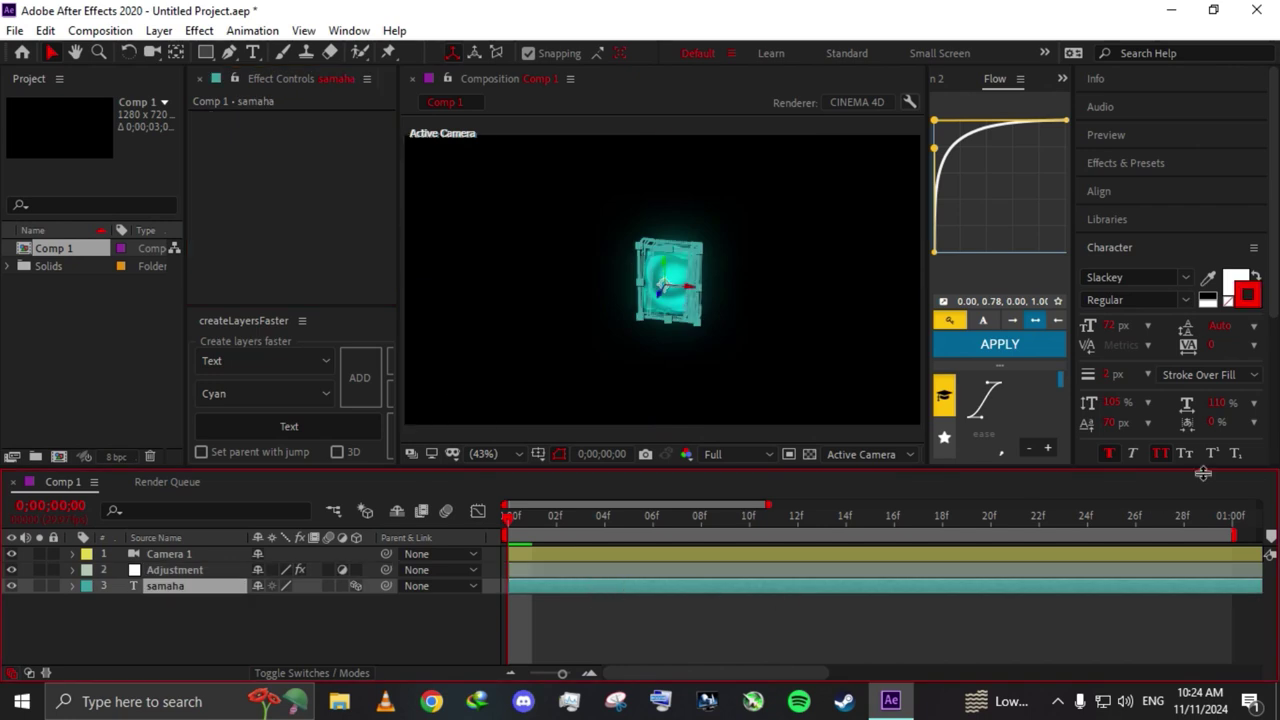
click(1248, 294)
click(1118, 452)
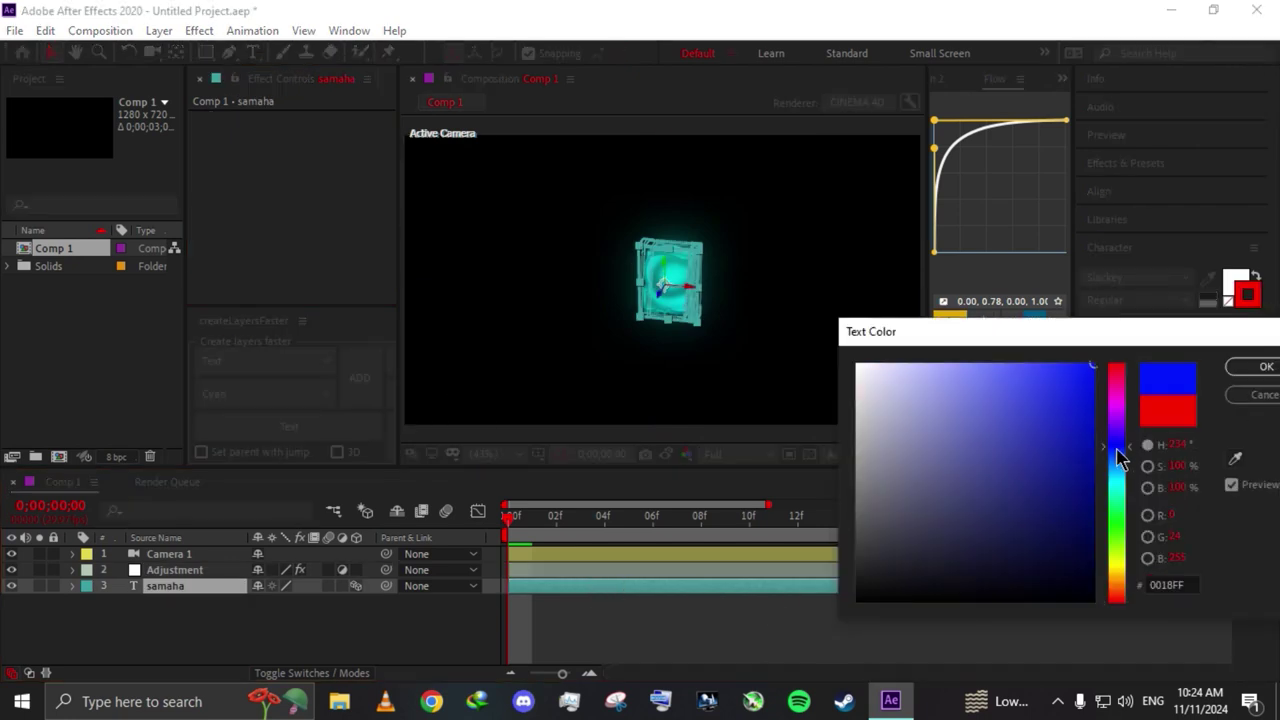
click(1260, 366)
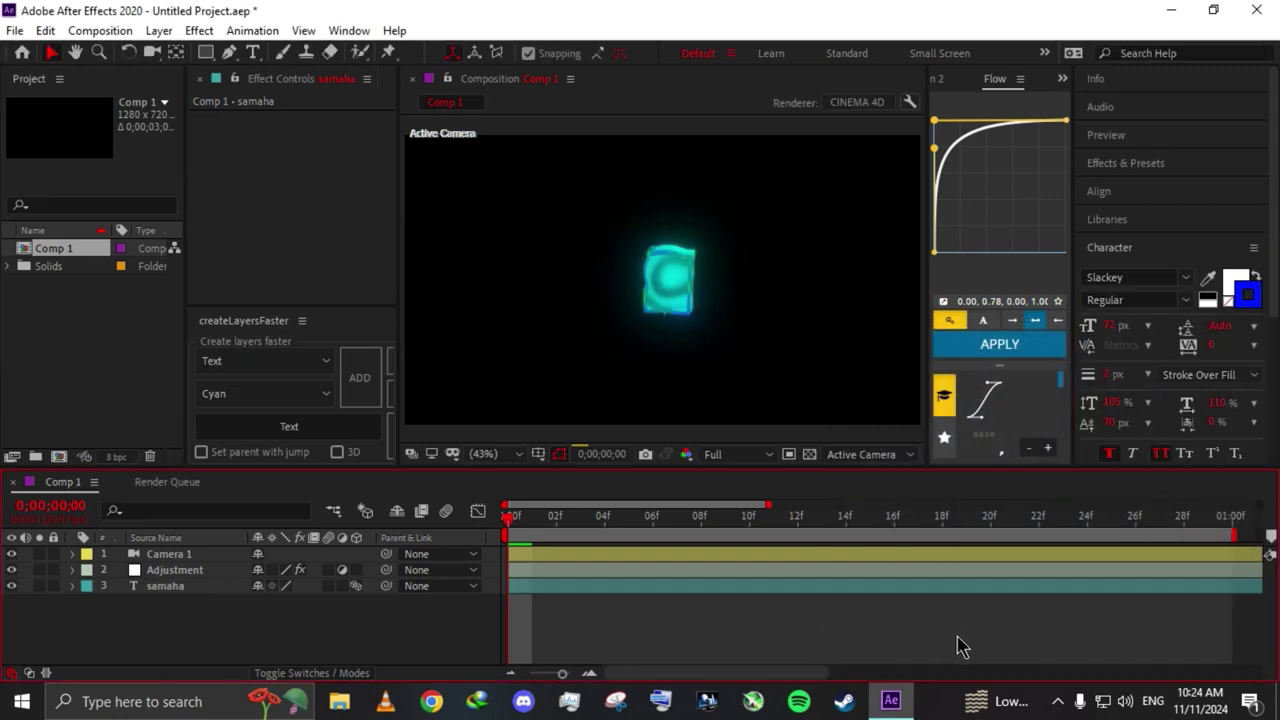
key(space)
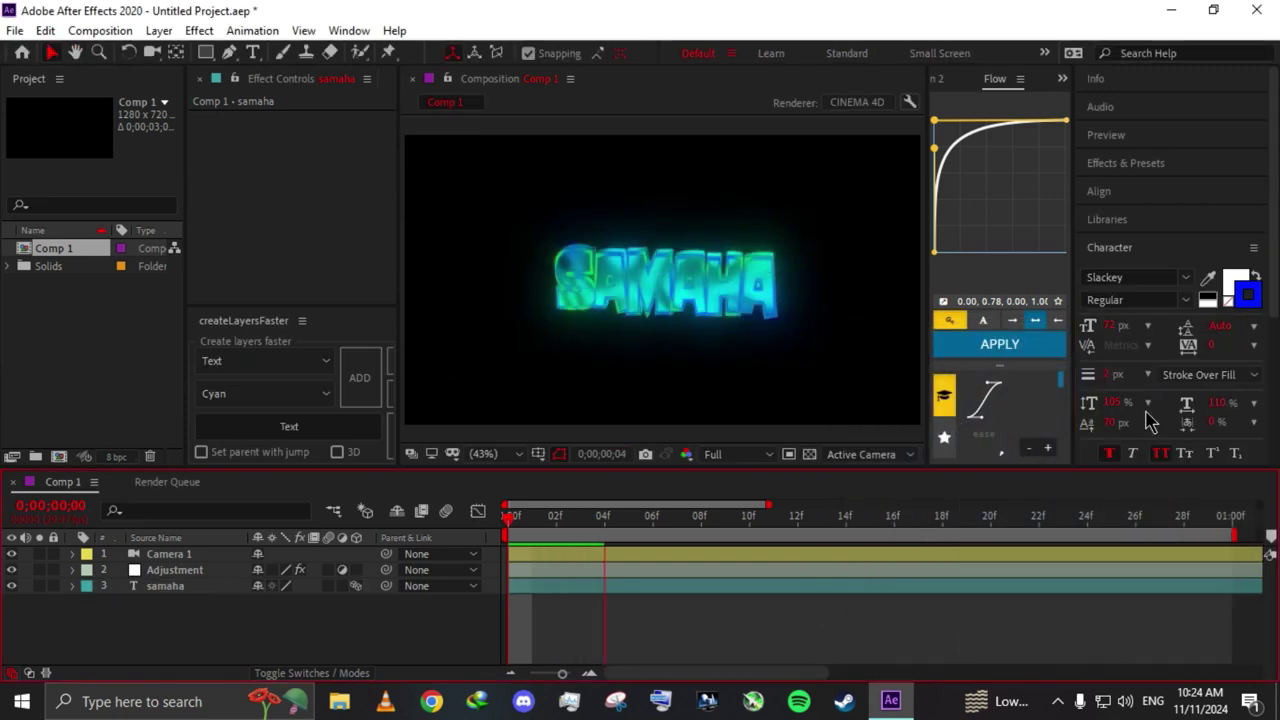
- After trying other hues, set the samaha stroke colour to red FF0000
click(1247, 293)
drag(1120, 398, 1113, 379)
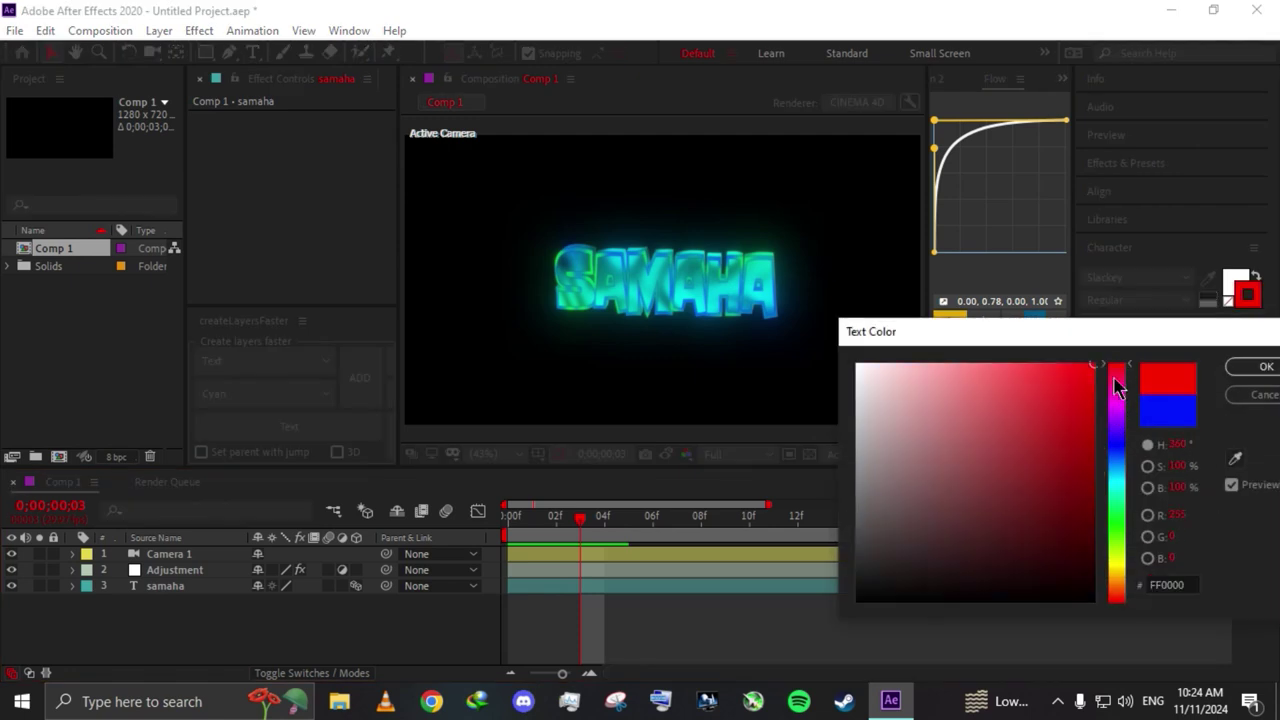
drag(1024, 420, 857, 366)
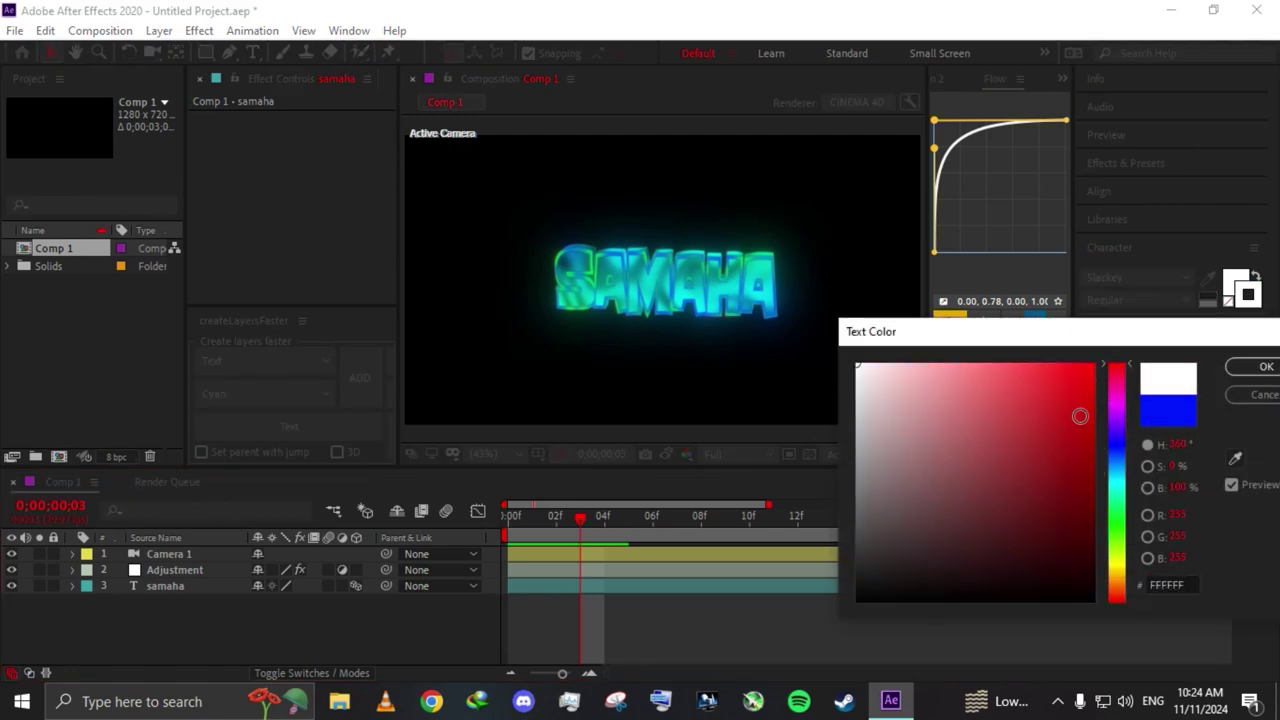
click(1250, 394)
click(1247, 293)
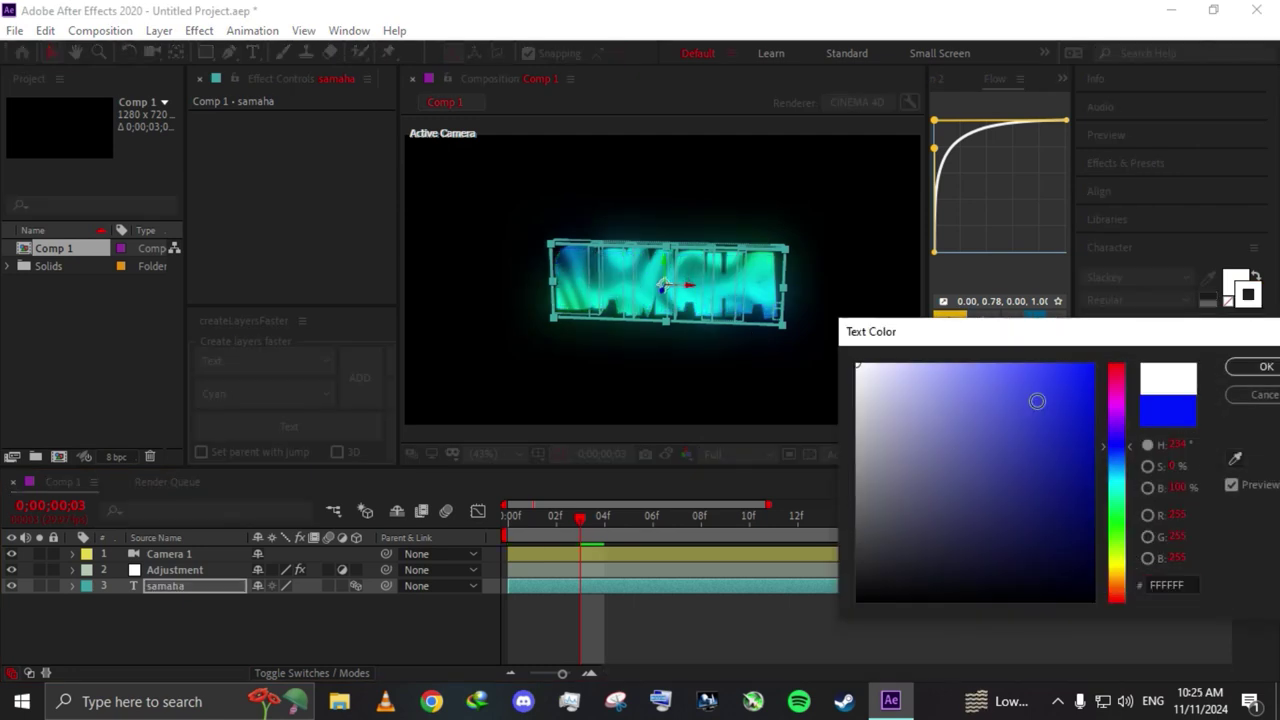
drag(1037, 401, 1120, 365)
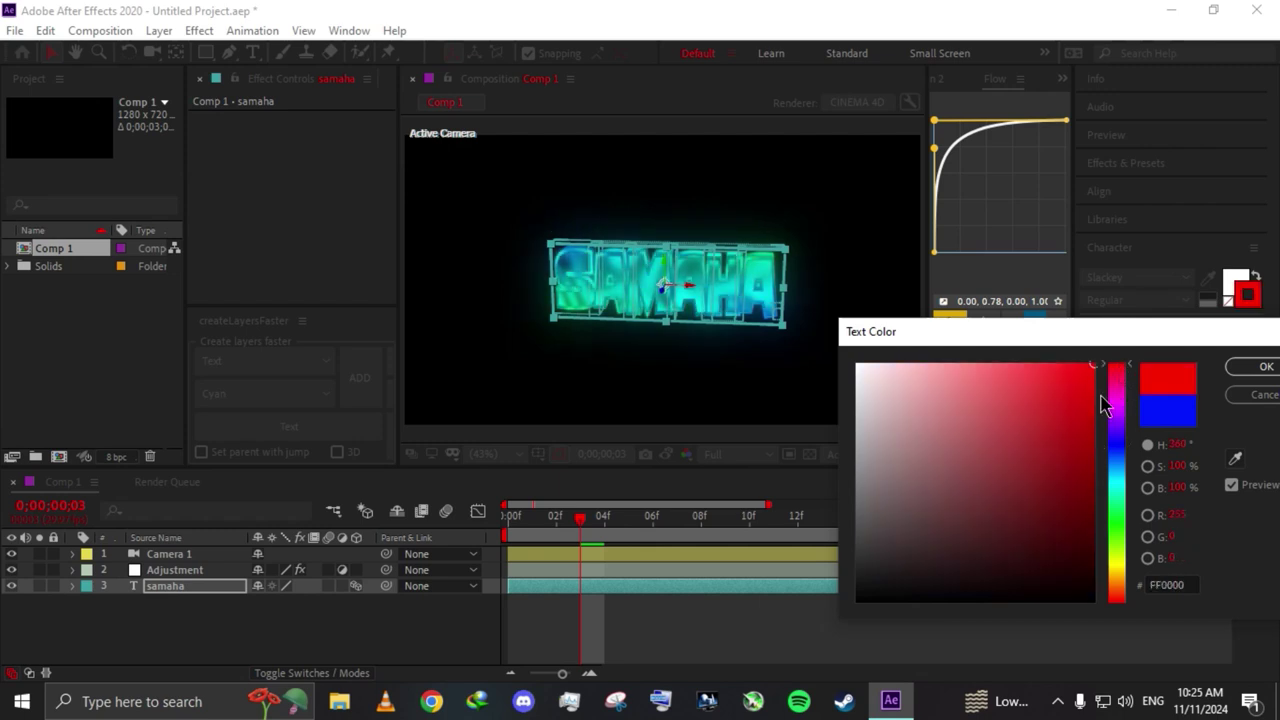
click(1116, 572)
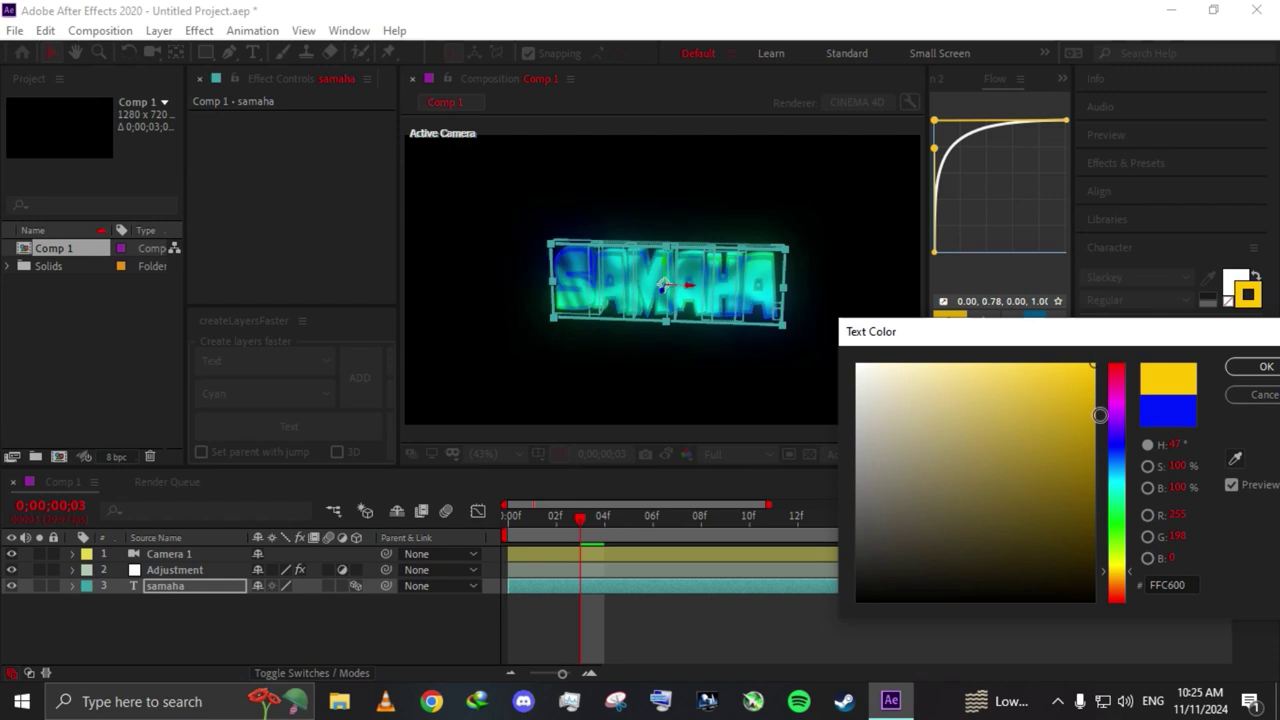
click(1116, 366)
click(1244, 370)
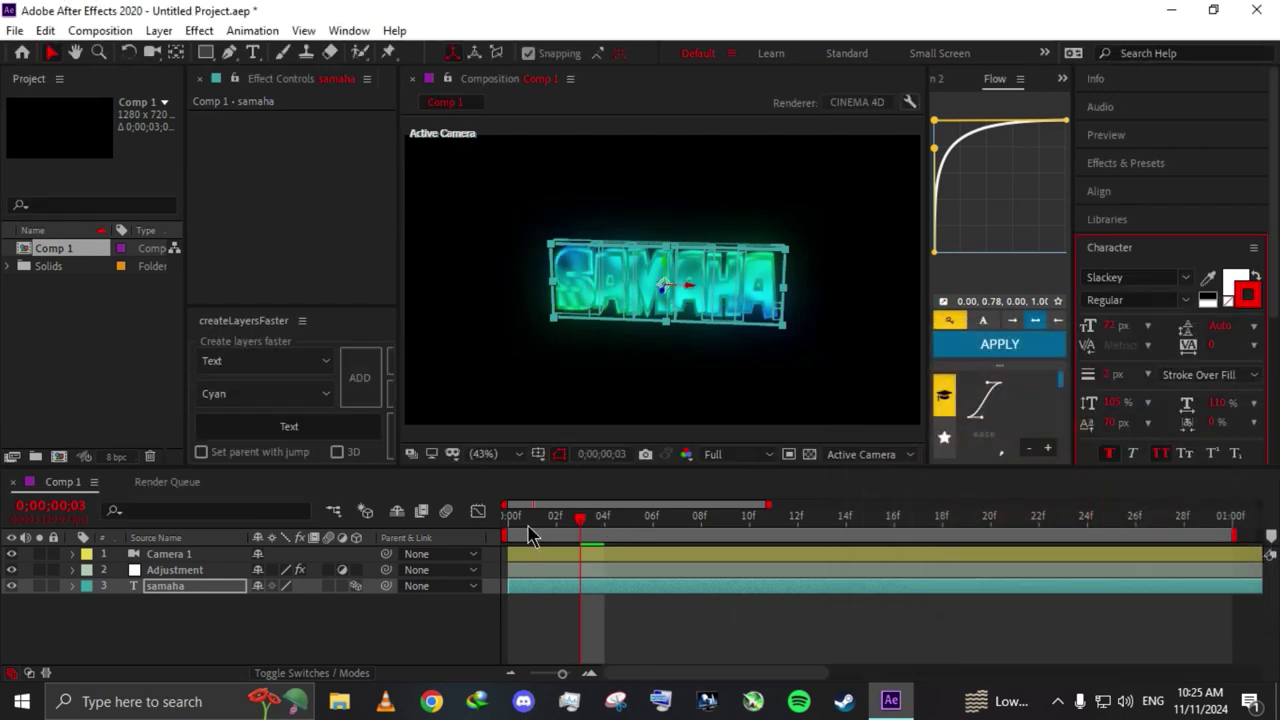
- Raise the 4-Color Gradient Blend from 152 to about 223, then replay from frame 0
click(605, 572)
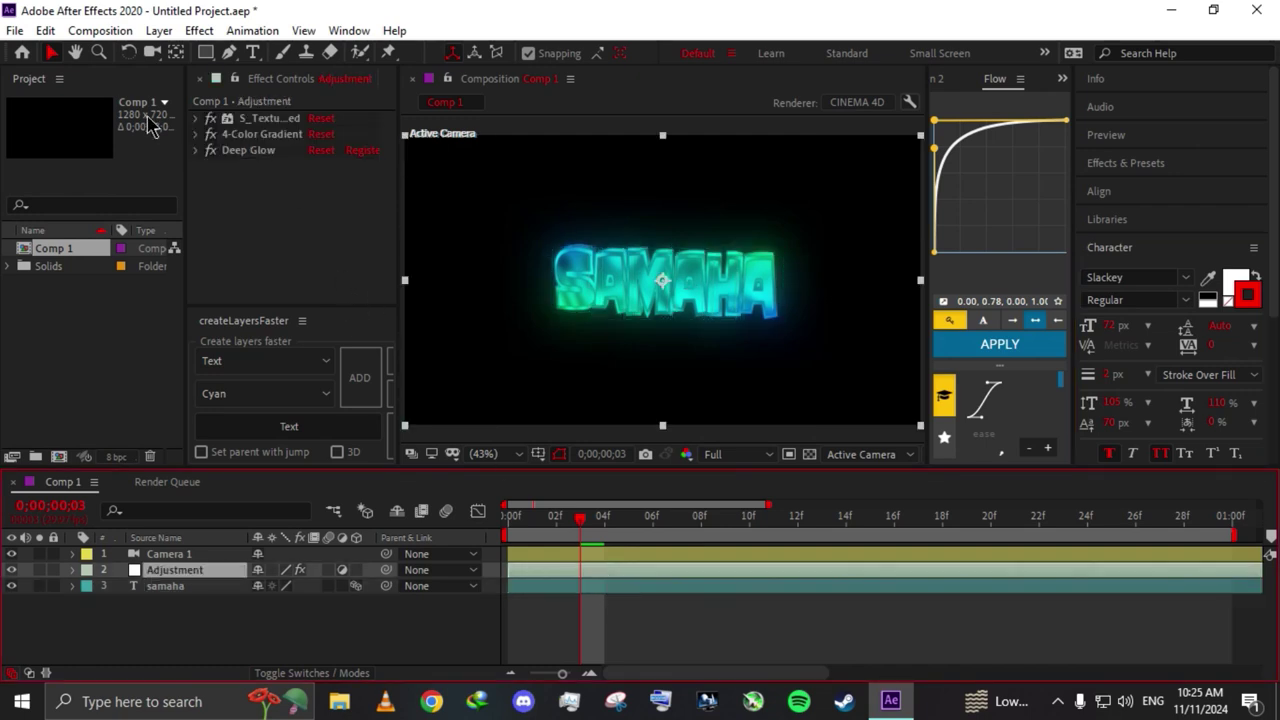
click(196, 134)
scroll(329, 271, down, 2)
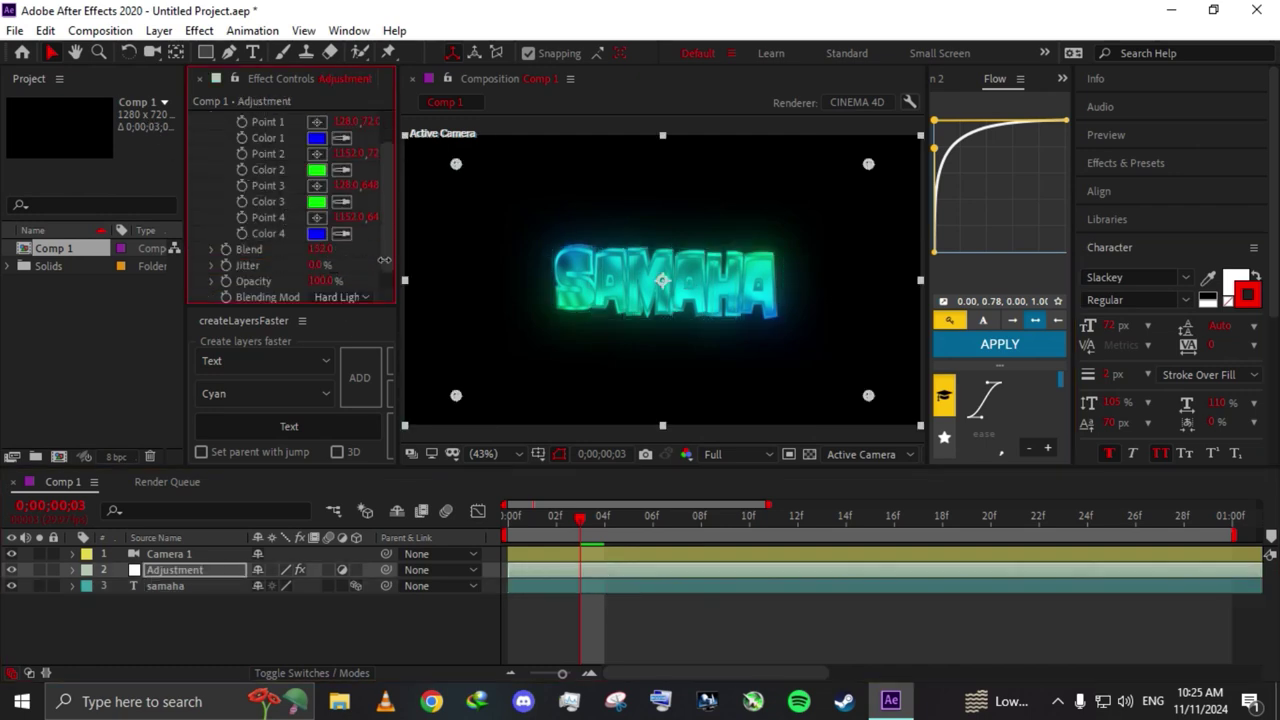
drag(384, 260, 327, 262)
scroll(240, 240, up, 2)
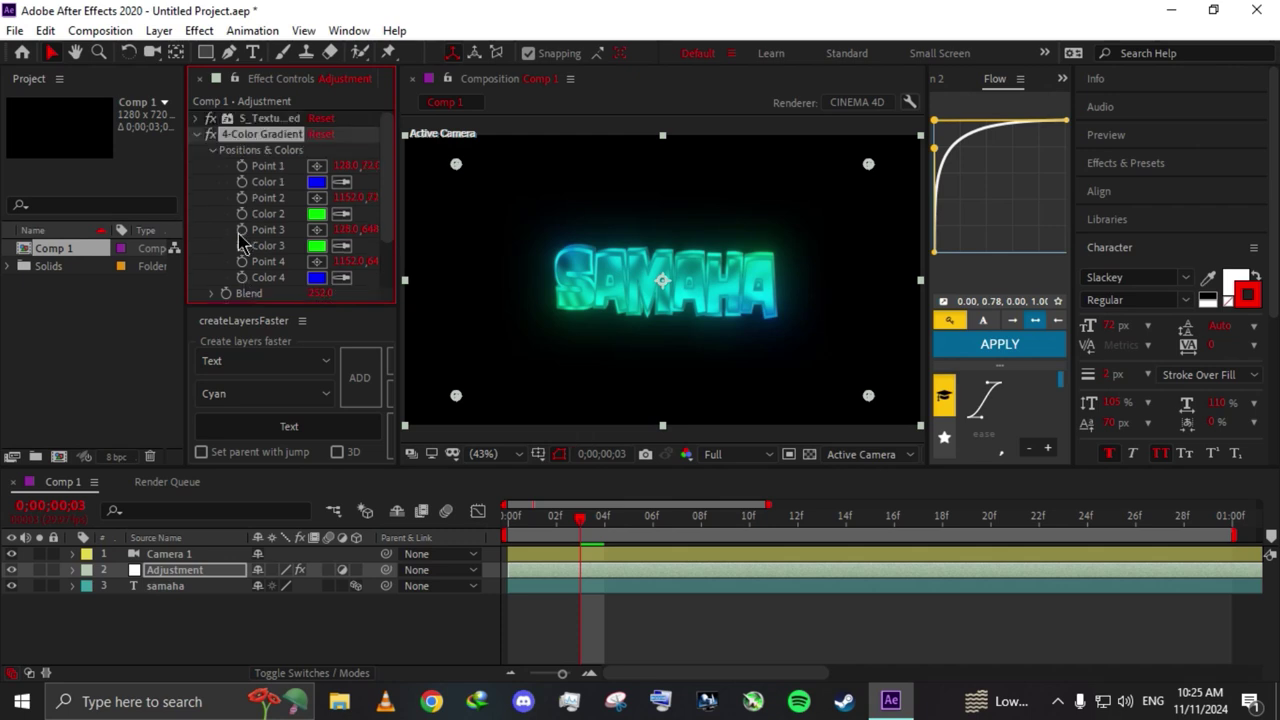
click(197, 134)
click(528, 538)
key(Home)
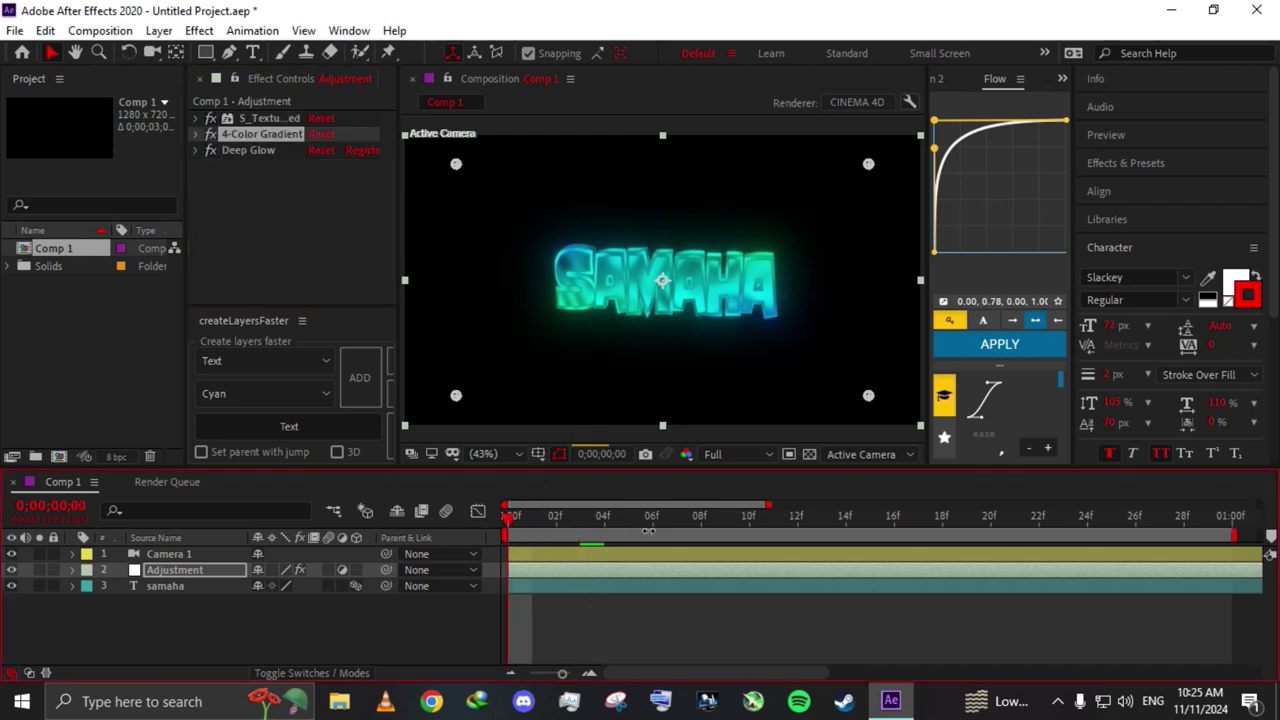
key(space)
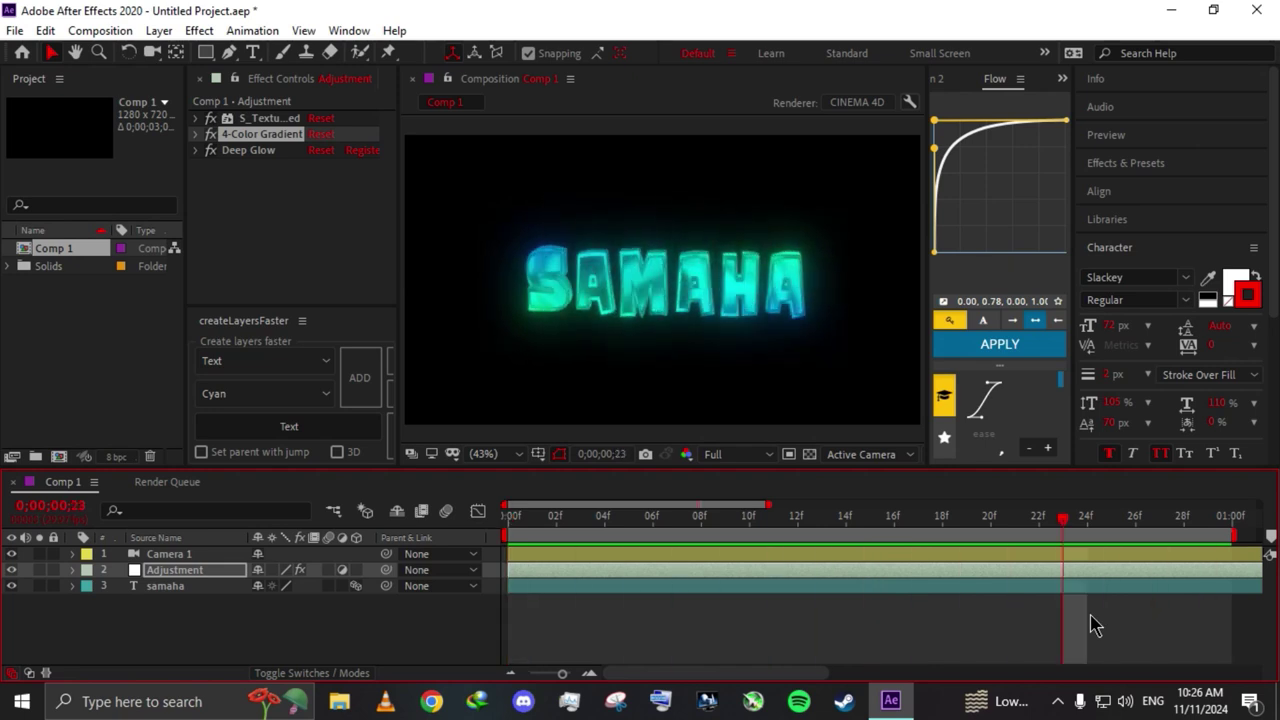
- Stop the preview and jump to frame 29 near the comp's end
key(space)
click(1208, 518)
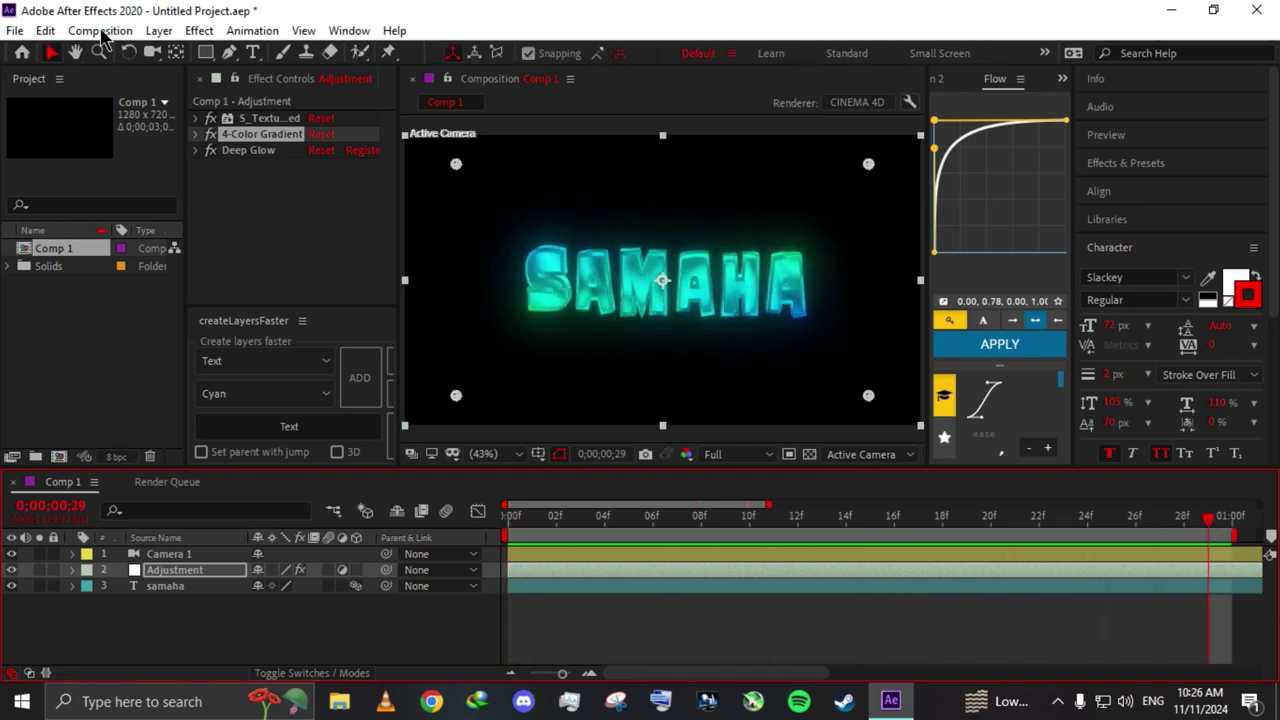